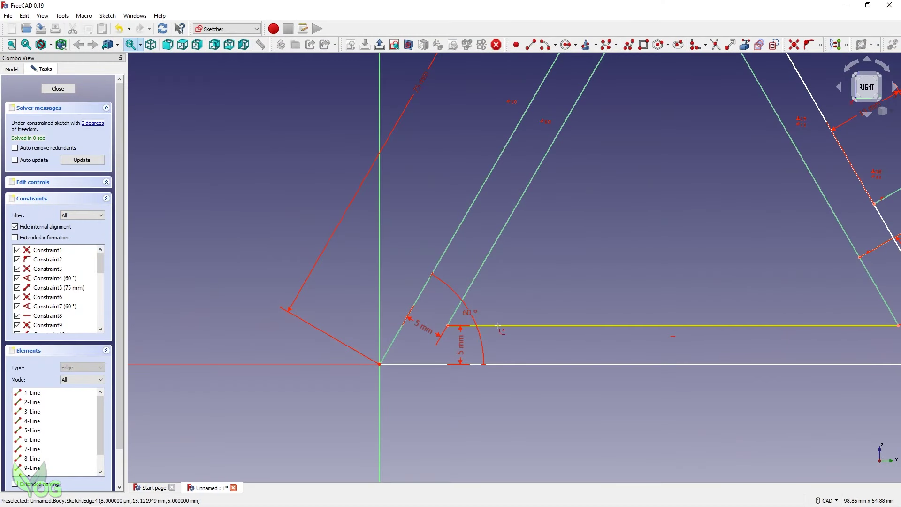
Fillet the corner where the horizontal sketch line meets the angled line
left_click(498, 326)
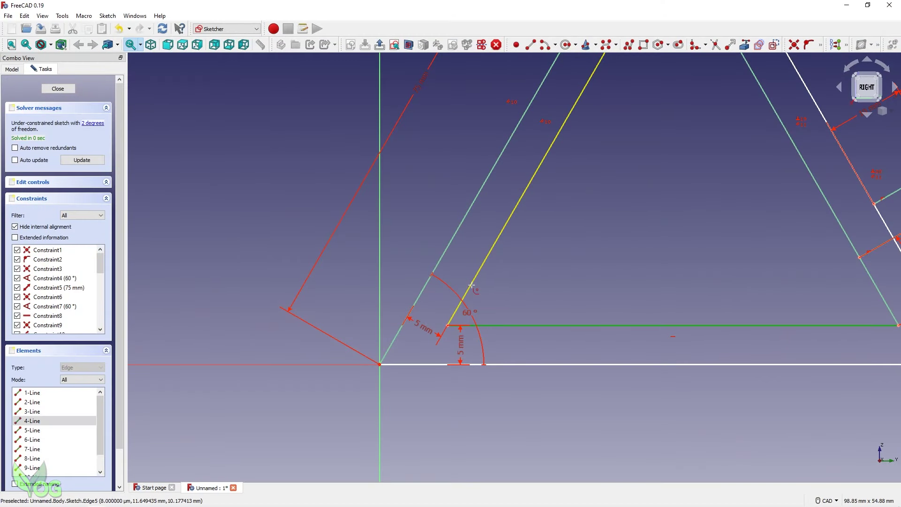
left_click(464, 296)
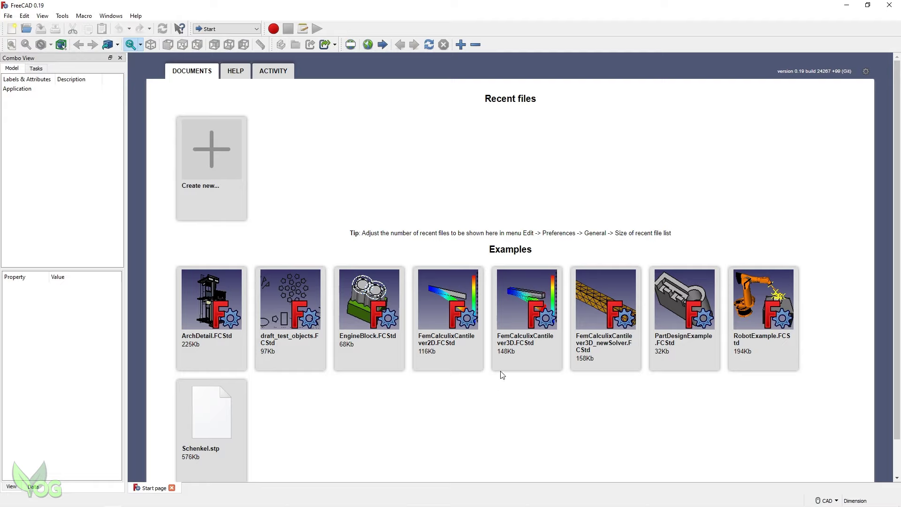
Choose Part Design from the workbench dropdown
left_click(257, 30)
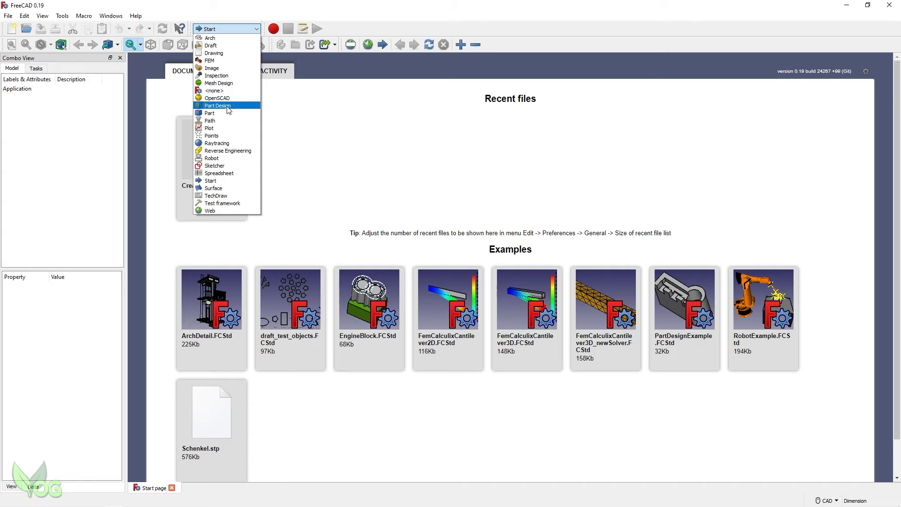
left_click(228, 106)
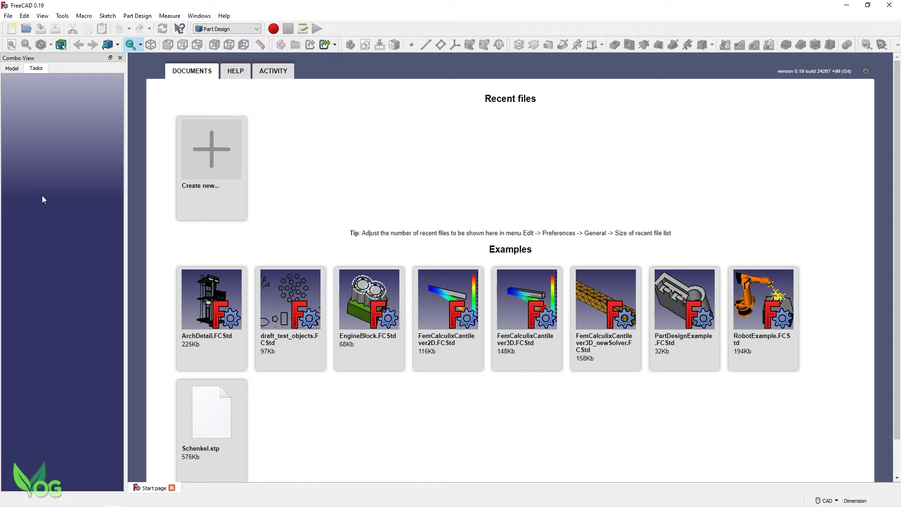
Create a new document with a body and start a new sketch
left_click(227, 161)
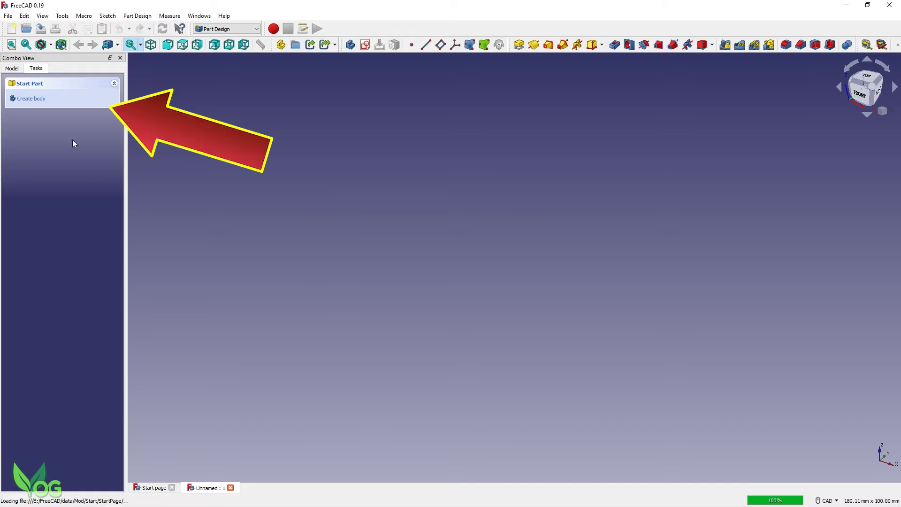
left_click(39, 102)
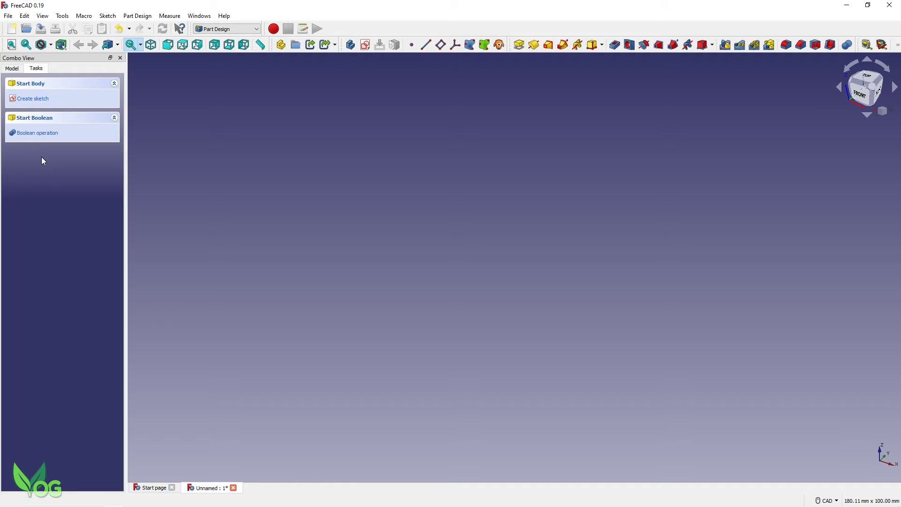
left_click(38, 98)
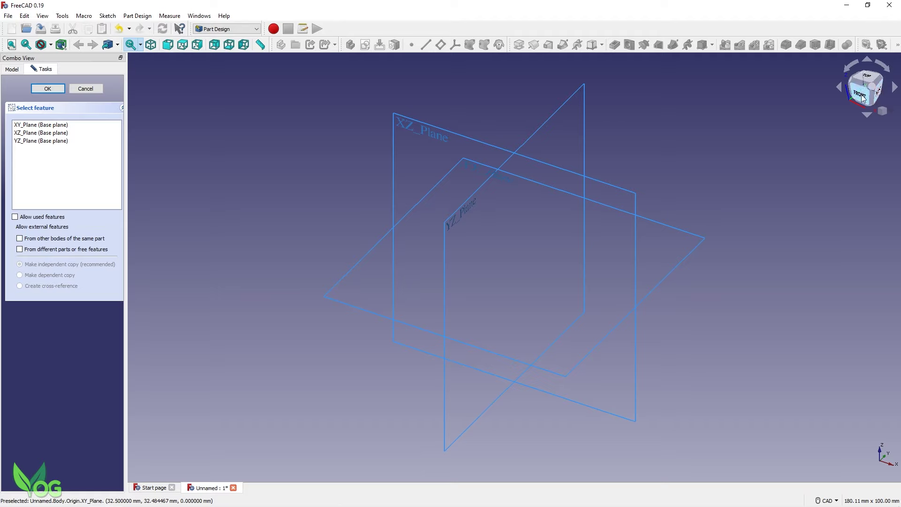
Turn to the Right view and pick YZ_Plane as the sketch plane
left_click(862, 96)
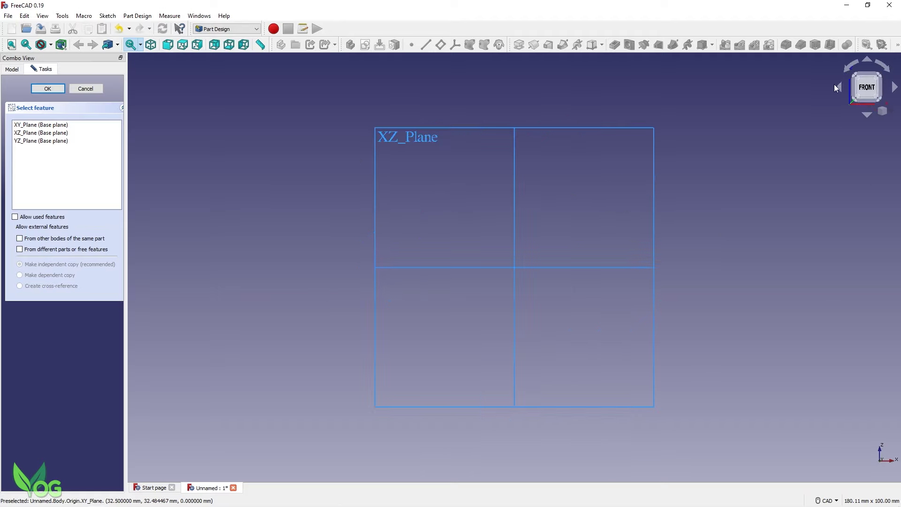
left_click(840, 86)
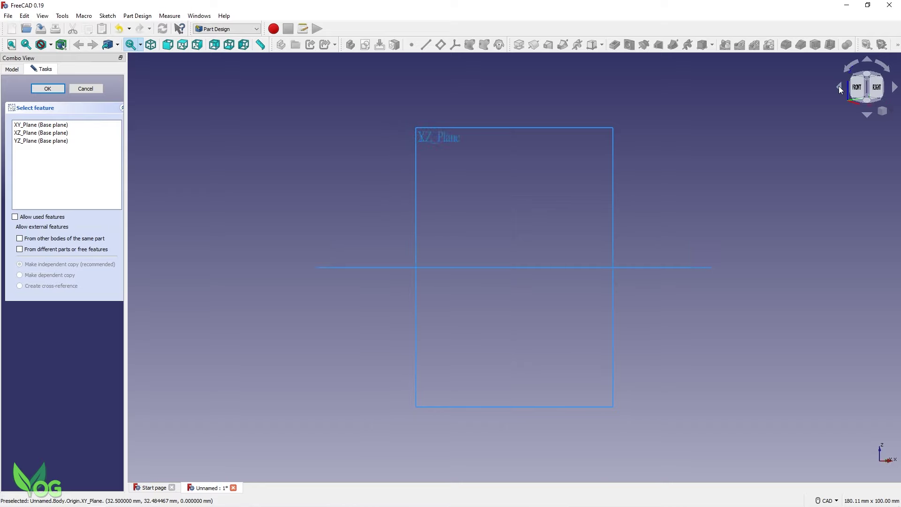
left_click(858, 89)
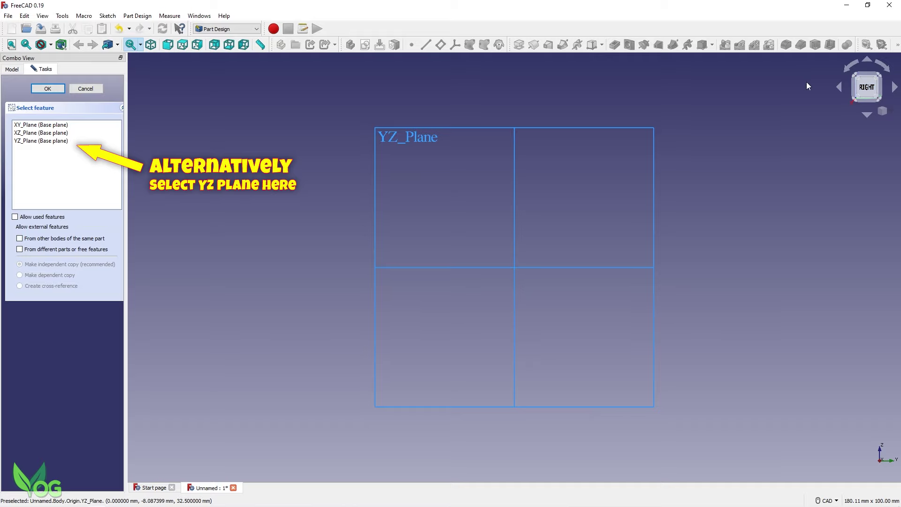
left_click(422, 140)
left_click(423, 142)
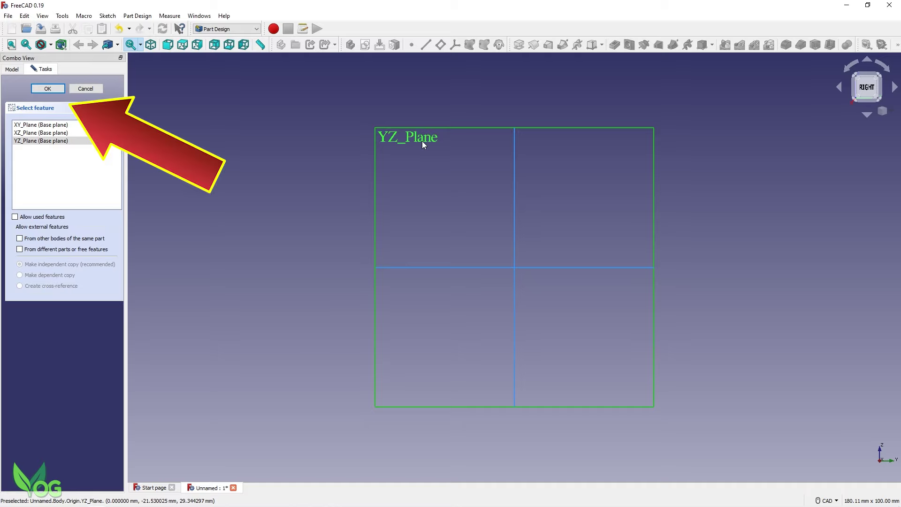
Confirm YZ_Plane and draw a line from the origin along the horizontal axis
left_click(48, 89)
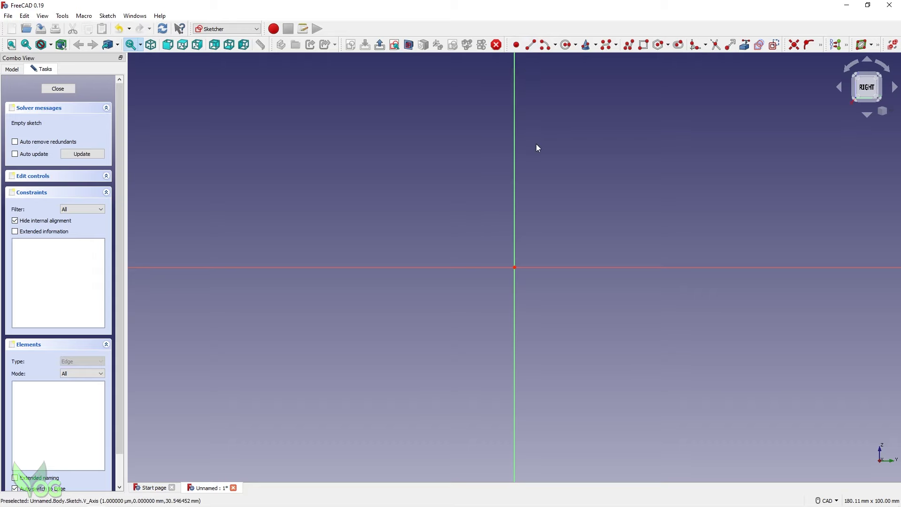
key("l")
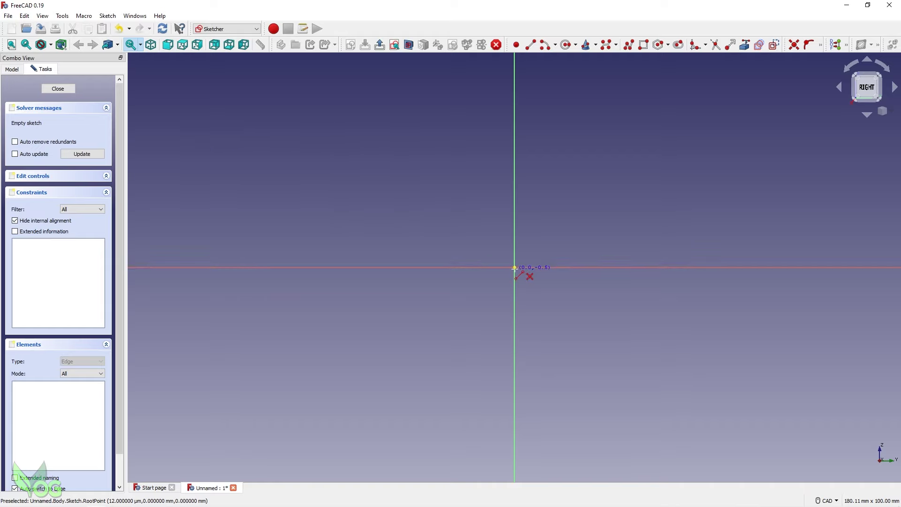
left_click(515, 268)
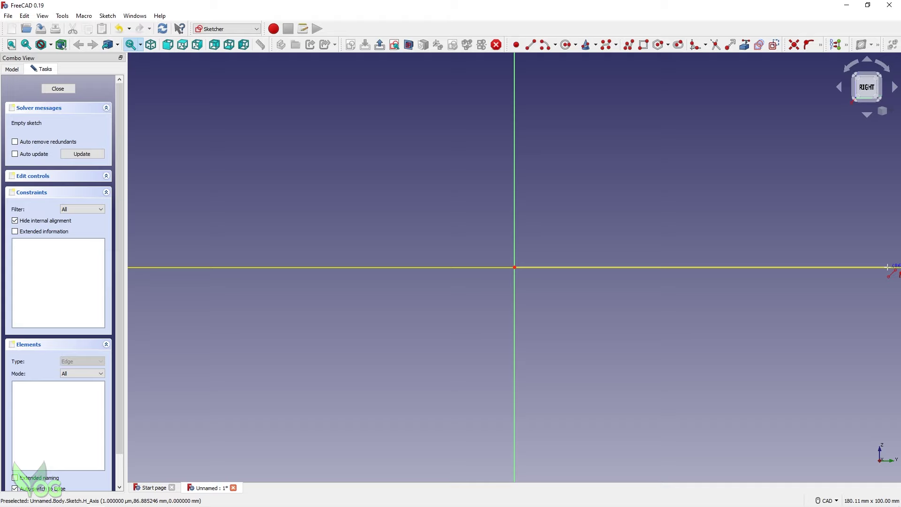
key("Escape")
left_click(888, 269)
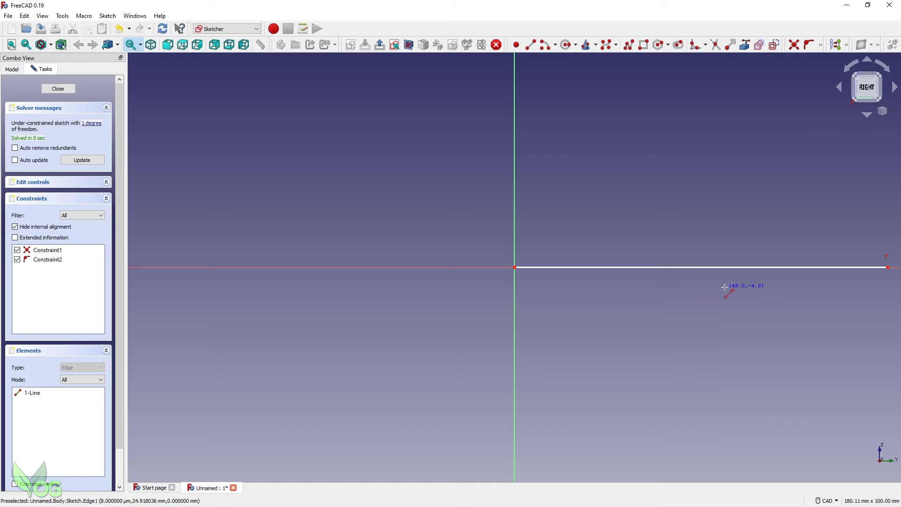
key("Escape")
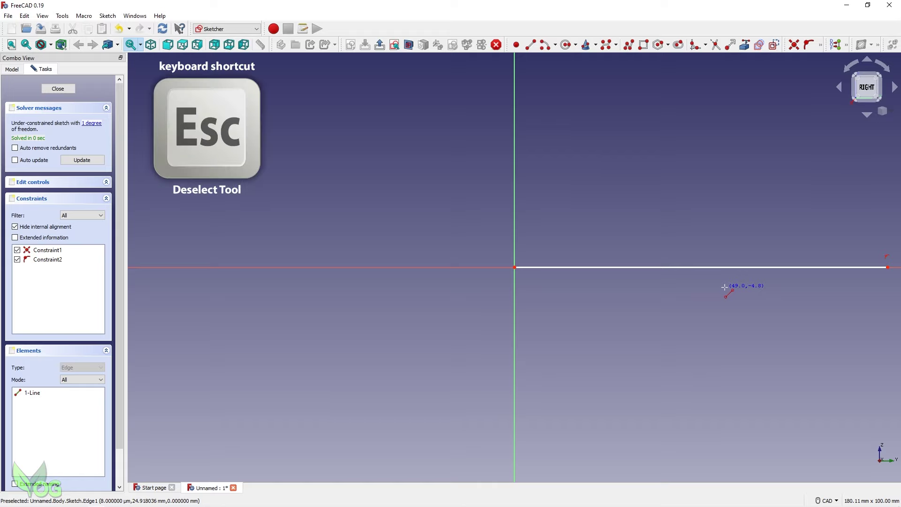
left_click(565, 232)
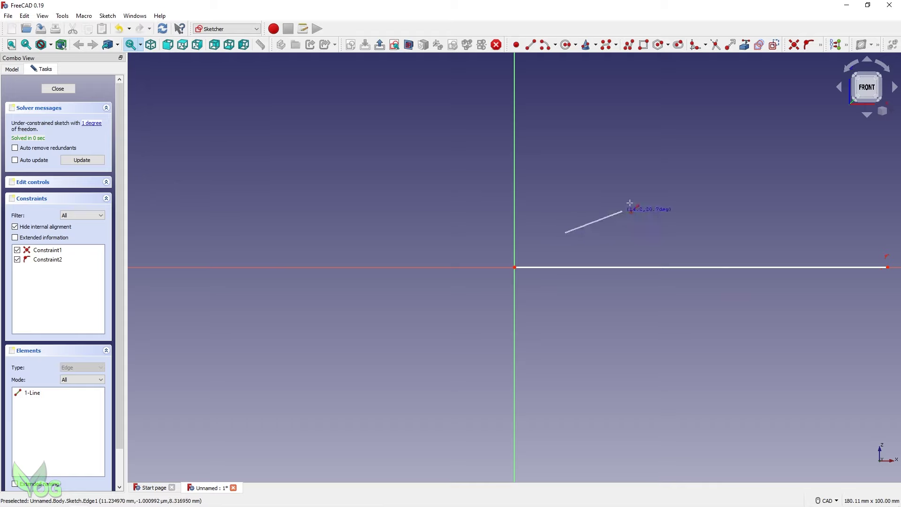
left_click(659, 144)
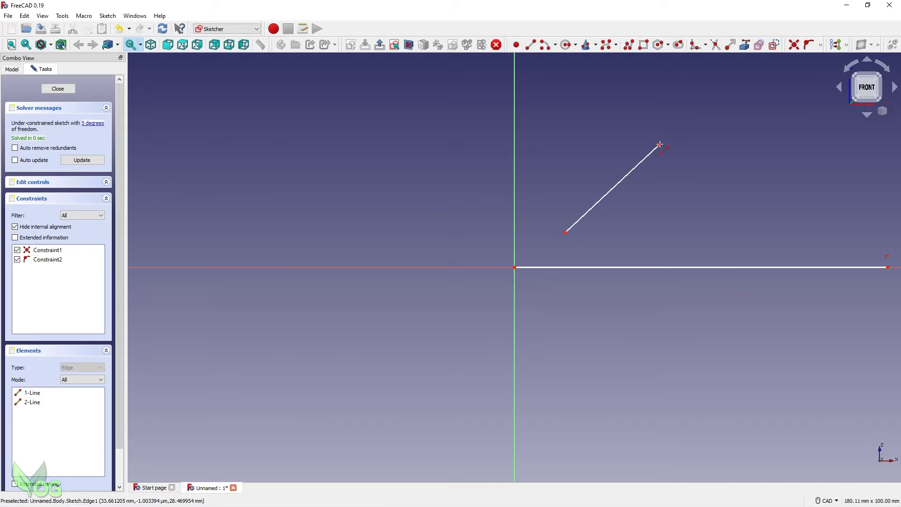
left_click(661, 189)
left_click(760, 147)
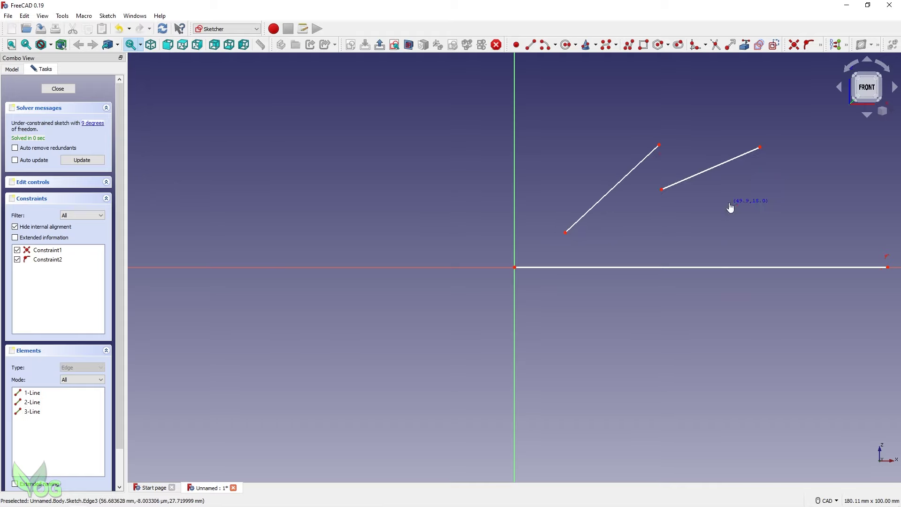
left_click(729, 203)
left_click(822, 195)
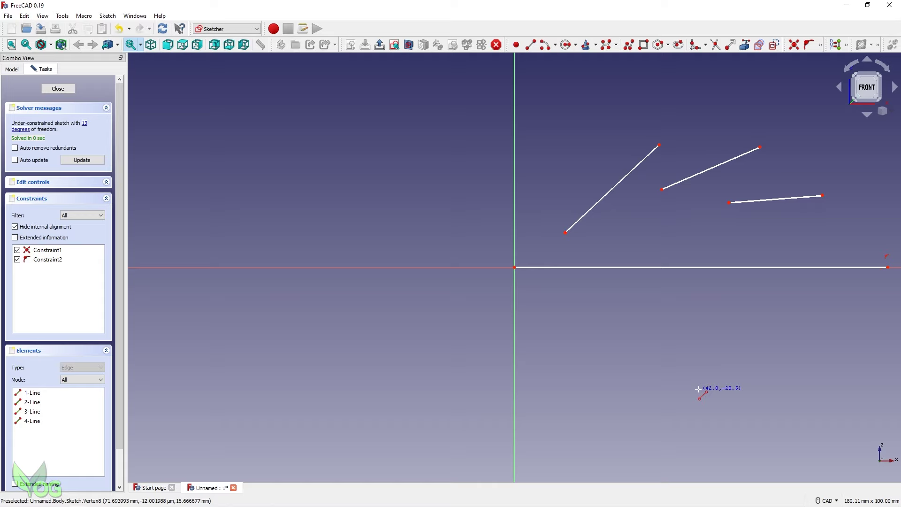
key("ctrl+z")
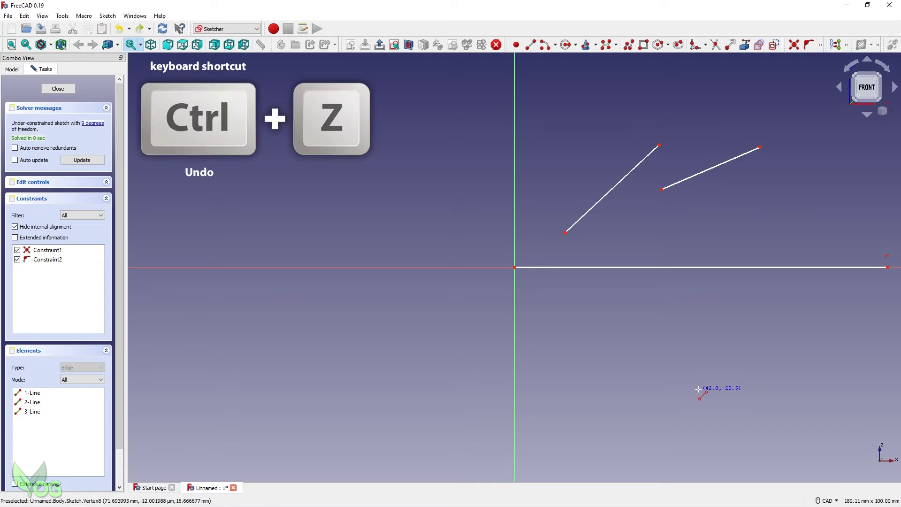
key("ctrl+z")
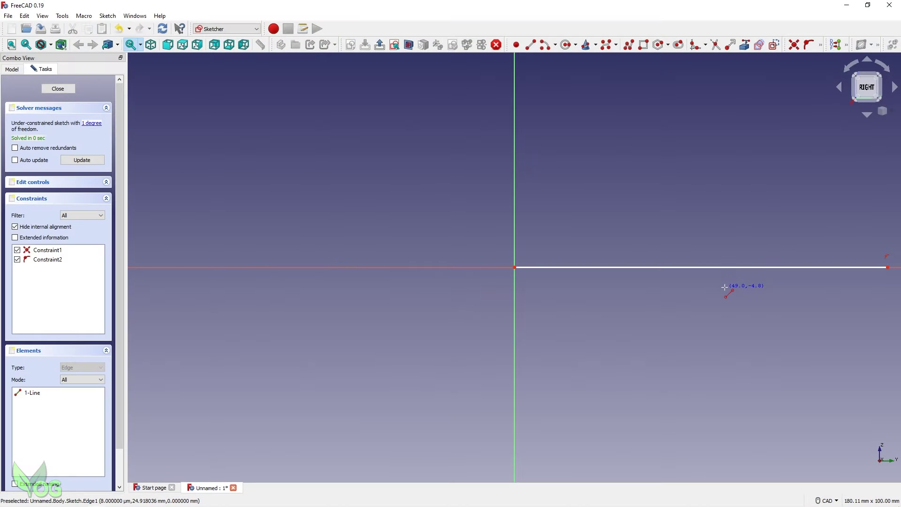
Draw a diagonal line from the origin toward the upper right
left_click(514, 267)
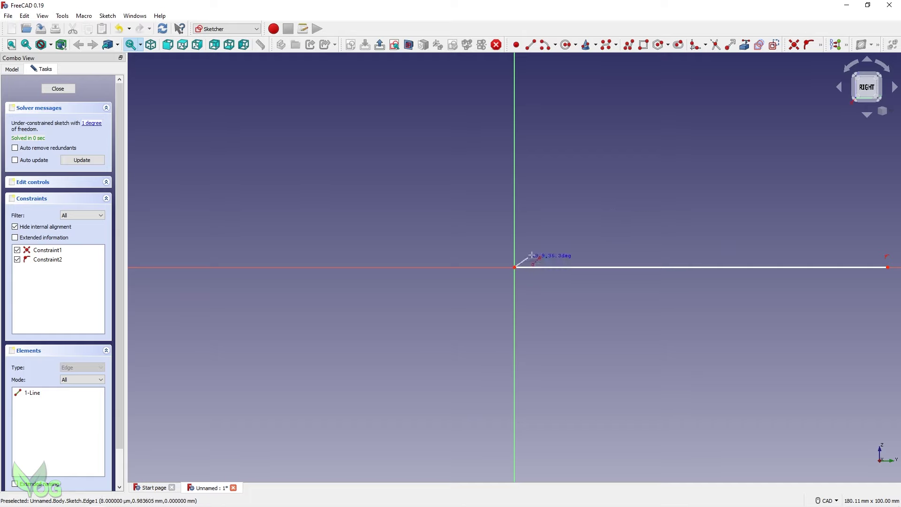
left_click(681, 76)
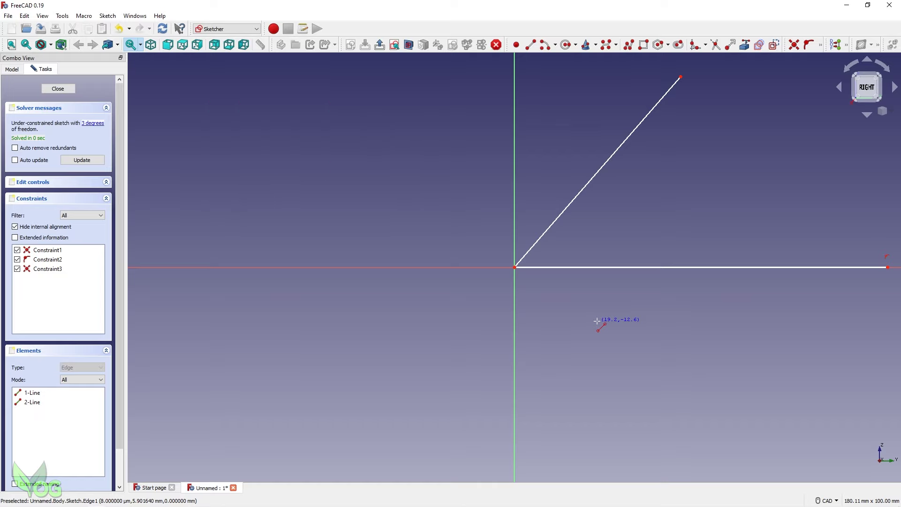
Constrain the angle between the horizontal and diagonal lines to 60°
right_click(597, 321)
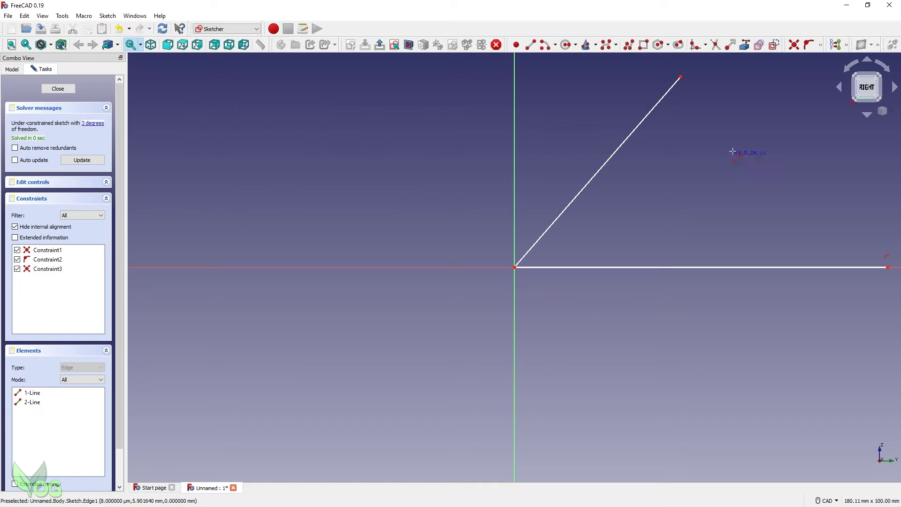
left_click(821, 47)
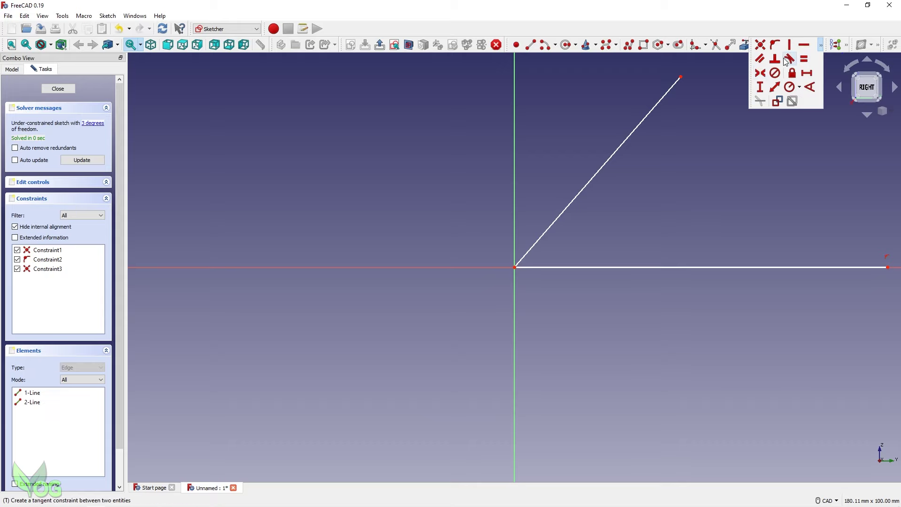
left_click(811, 88)
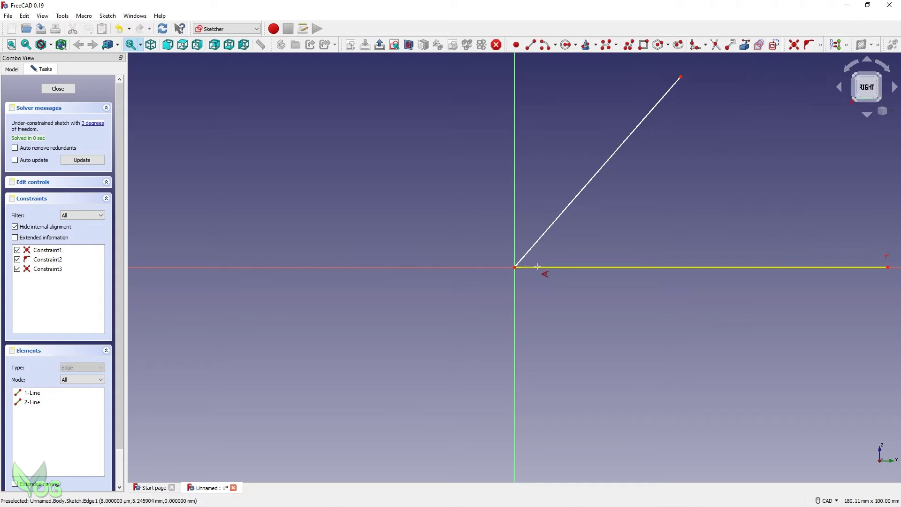
left_click(561, 271)
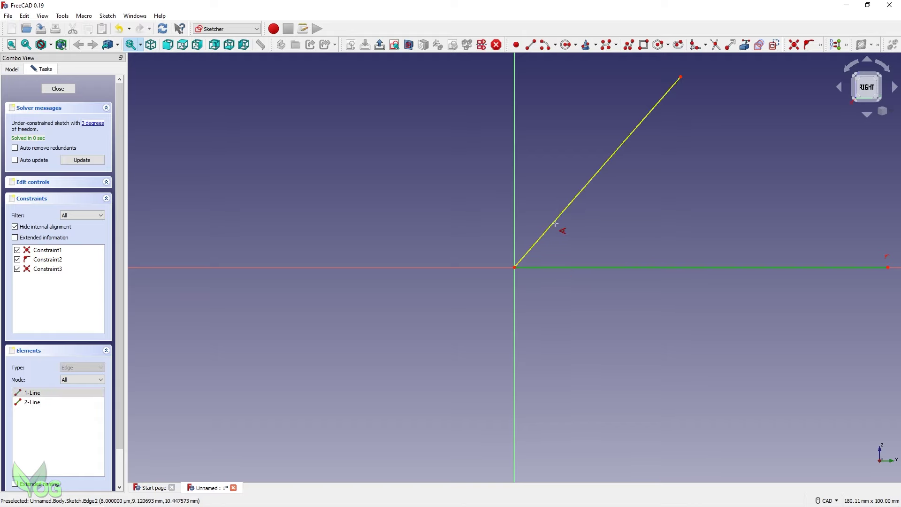
left_click(558, 223)
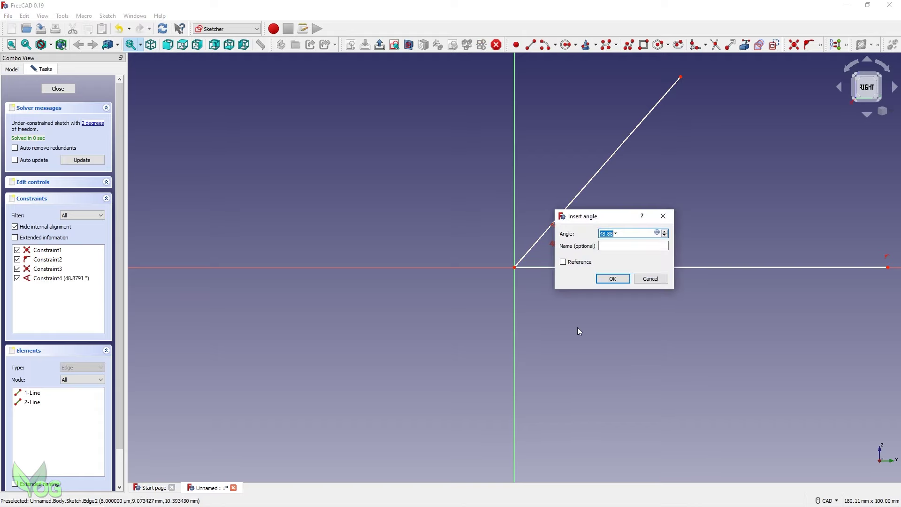
type("60")
key("Return")
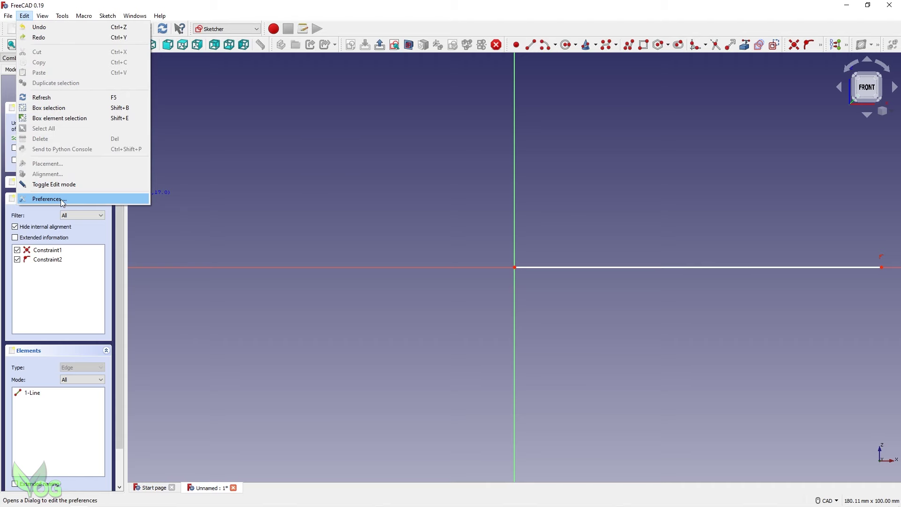
Review the Units preferences, keep the Standard unit system, and cancel
left_click(61, 198)
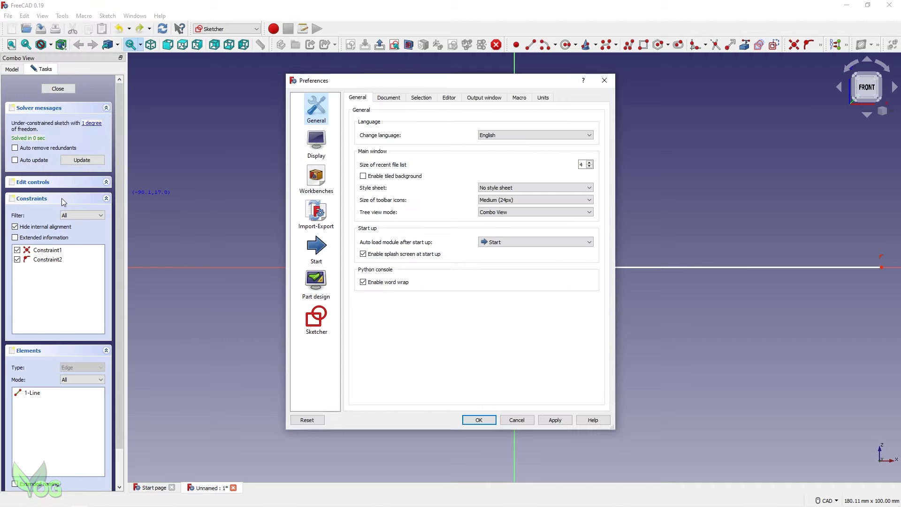
left_click(544, 98)
left_click(588, 125)
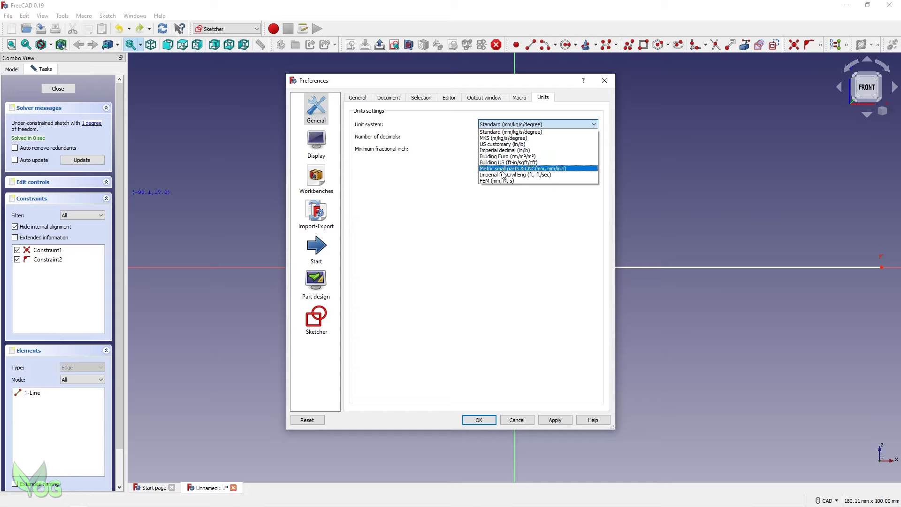
left_click(517, 131)
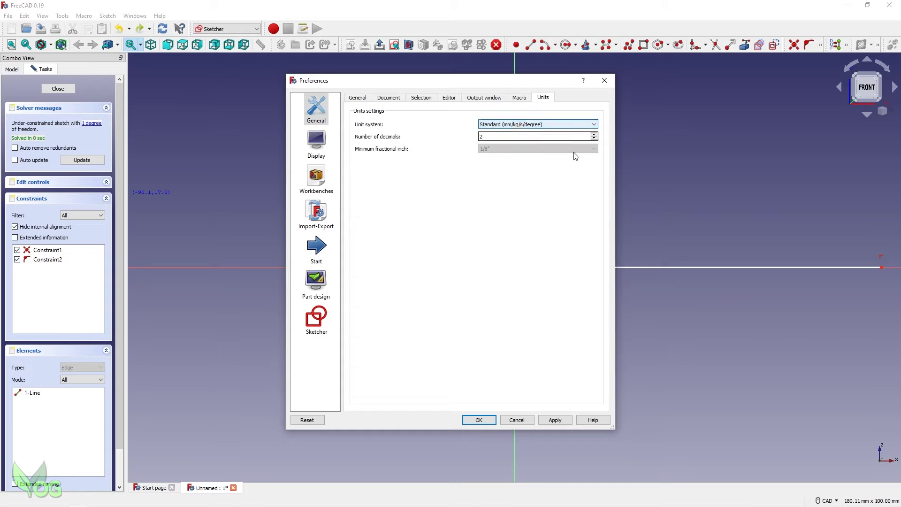
left_click(516, 420)
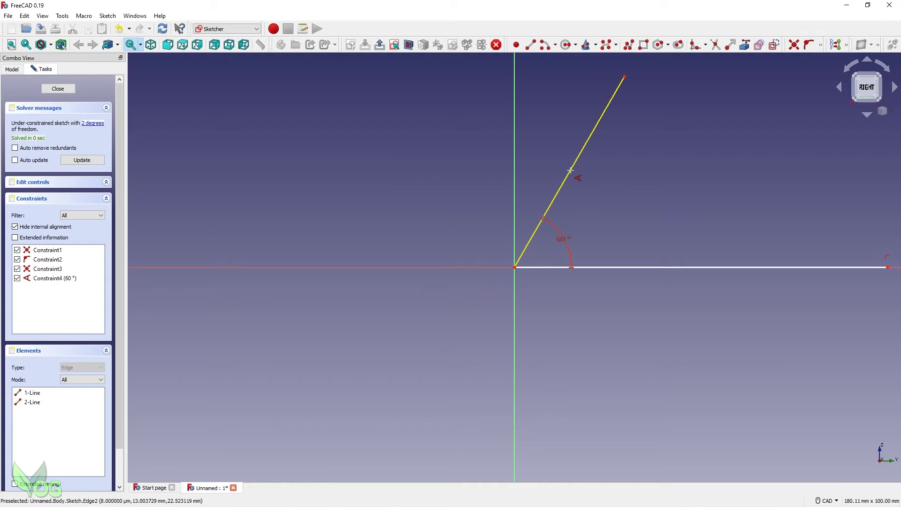
Constrain the slanted line's length to 75 mm
left_click(820, 45)
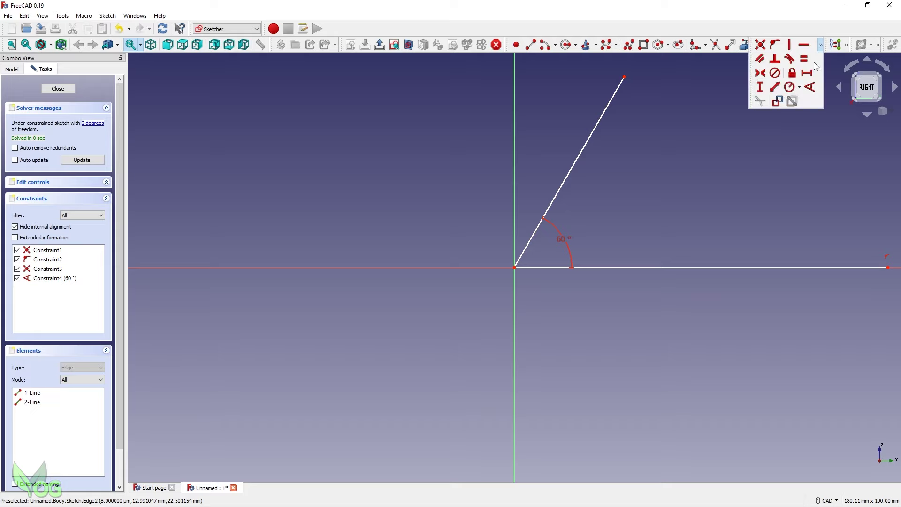
left_click(775, 87)
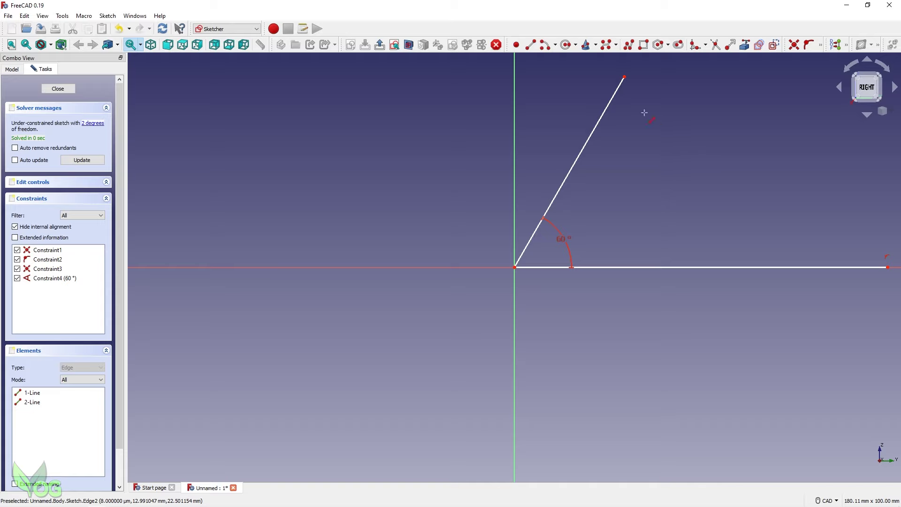
left_click(624, 75)
left_click(515, 267)
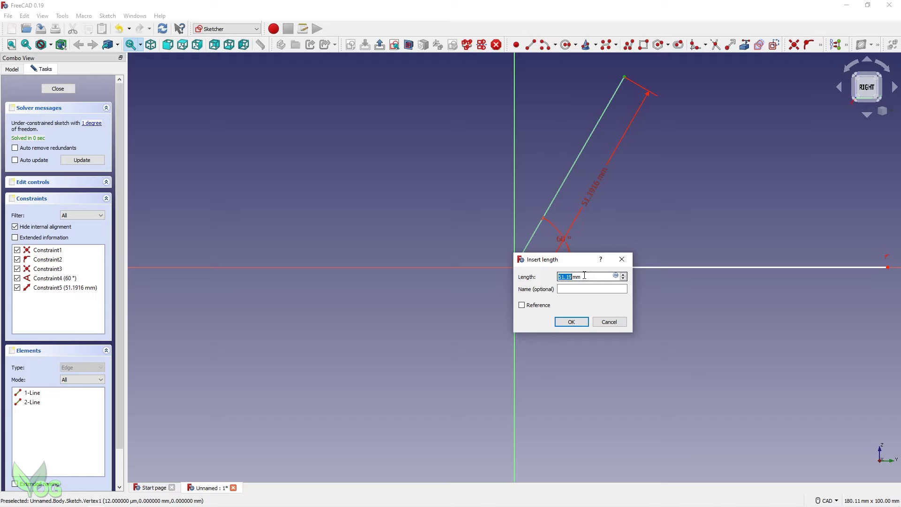
type("75")
key("Return")
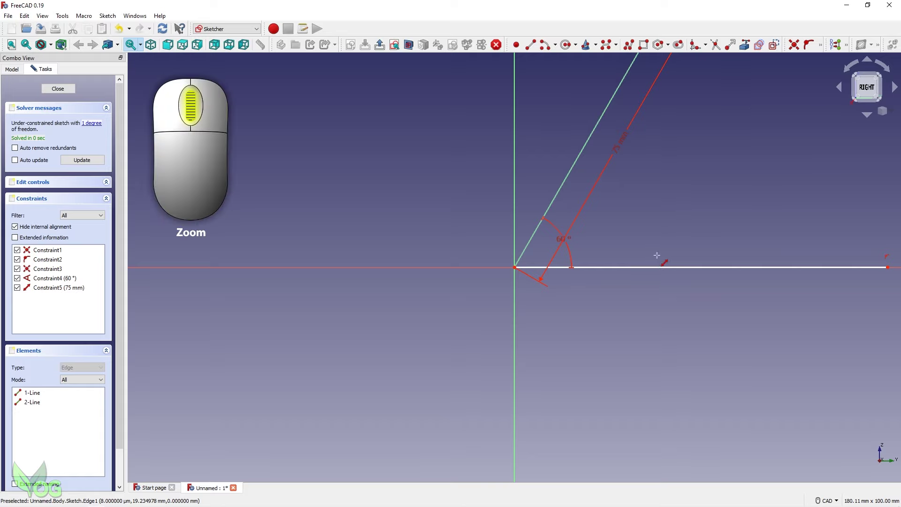
scroll(649, 245, "up", 6)
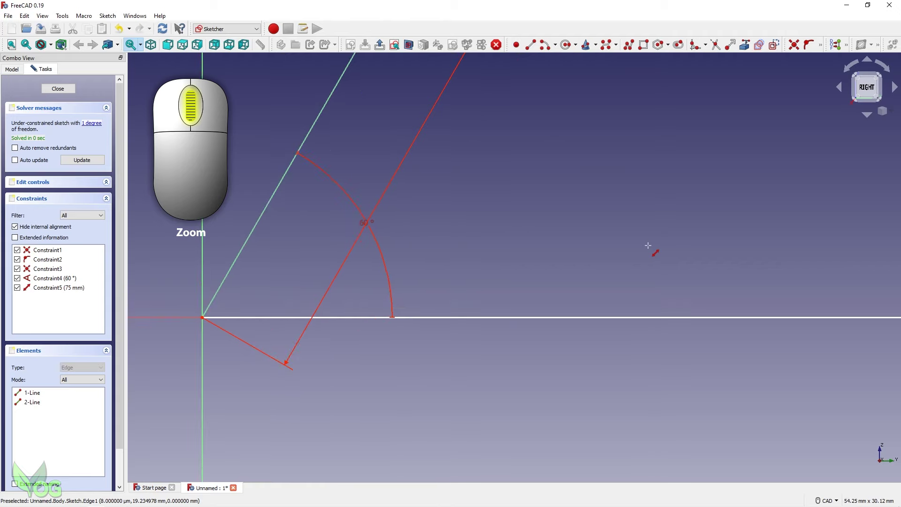
scroll(648, 246, "down", 8)
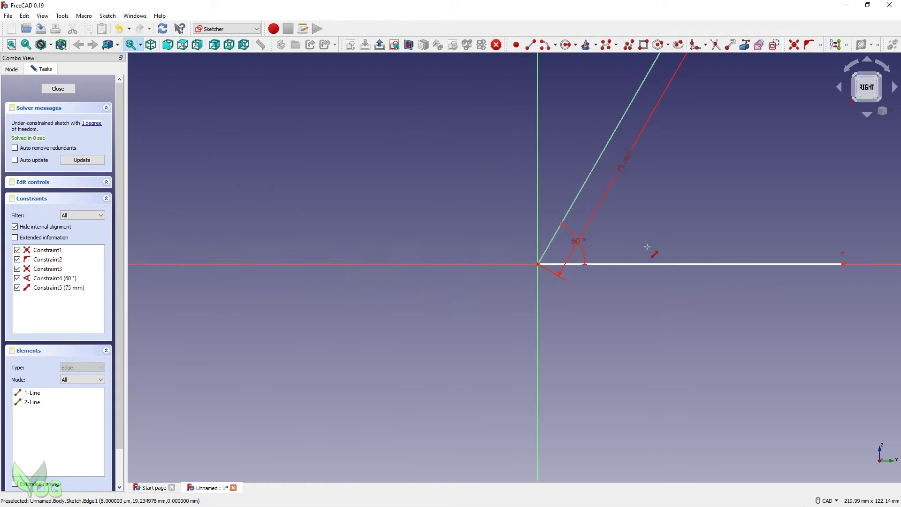
scroll(647, 247, "down", 3)
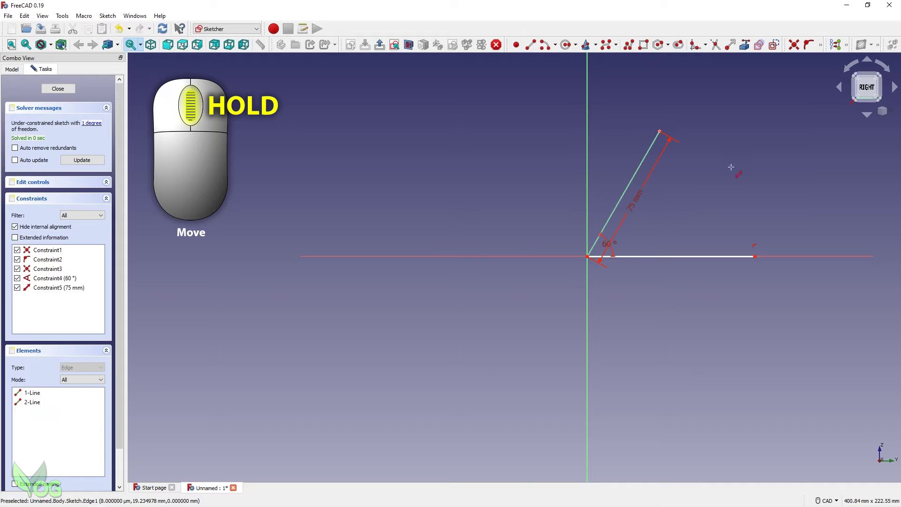
mouse_move(732, 167)
middle_mouse_down()
mouse_move(713, 207)
mouse_move(670, 251)
mouse_move(531, 258)
mouse_move(544, 195)
mouse_move(563, 221)
mouse_move(513, 211)
mouse_move(554, 235)
mouse_move(555, 219)
middle_mouse_up()
scroll(553, 227, "up", 2)
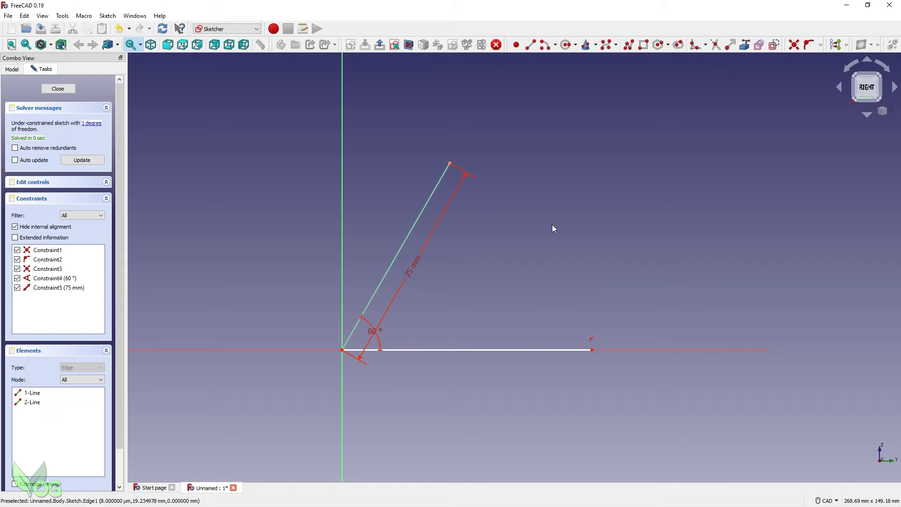
scroll(553, 227, "up", 2)
Move the 75 mm dimension label to the left of the slanted line
mouse_move(553, 228)
middle_mouse_down()
mouse_move(636, 182)
mouse_move(648, 185)
middle_mouse_up()
key("Escape")
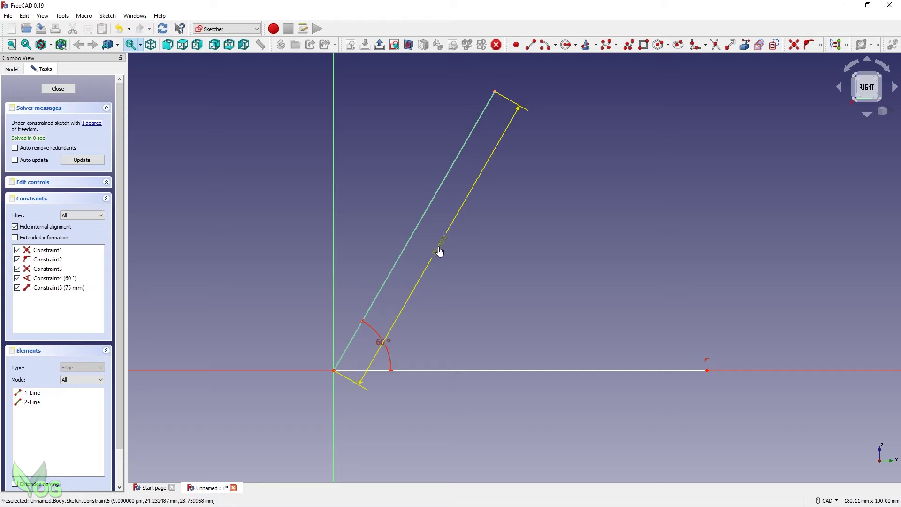
left_click_drag(440, 252, 357, 221)
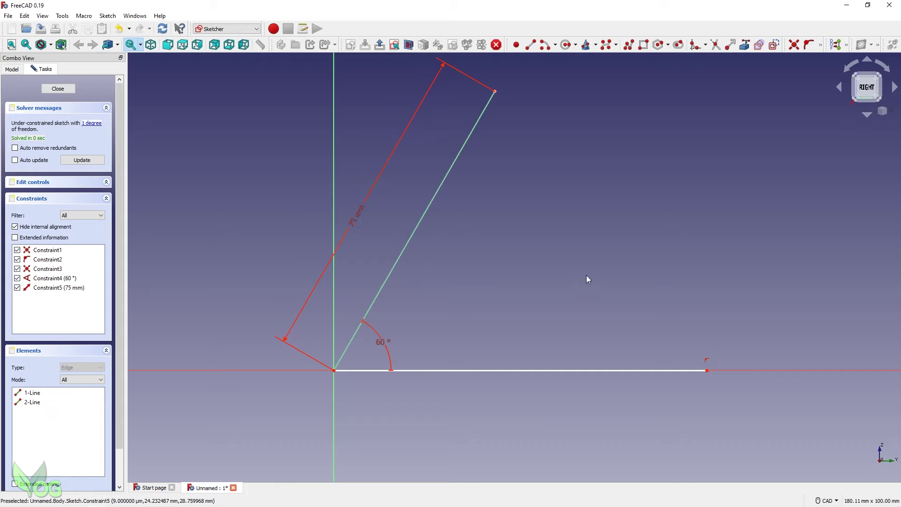
Draw a line from the slanted line's top vertex down past the base line's right end
key("l")
left_click(495, 92)
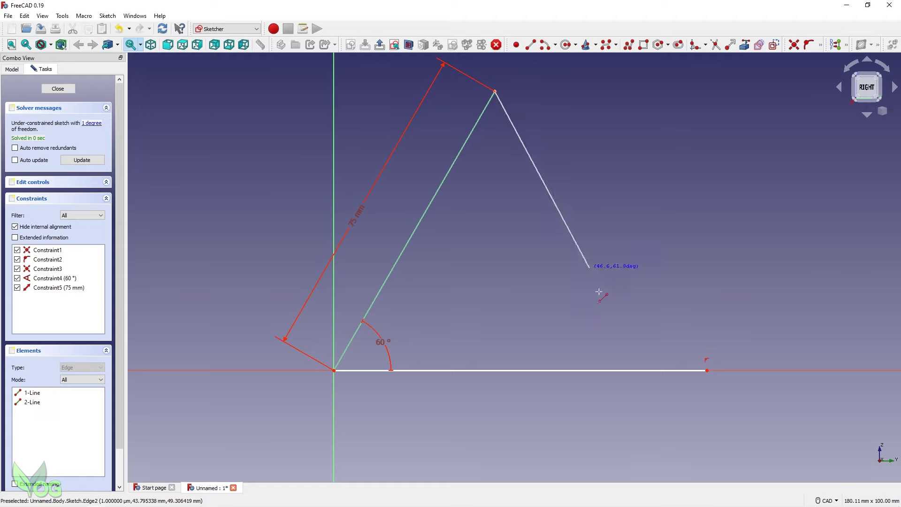
left_click(705, 449)
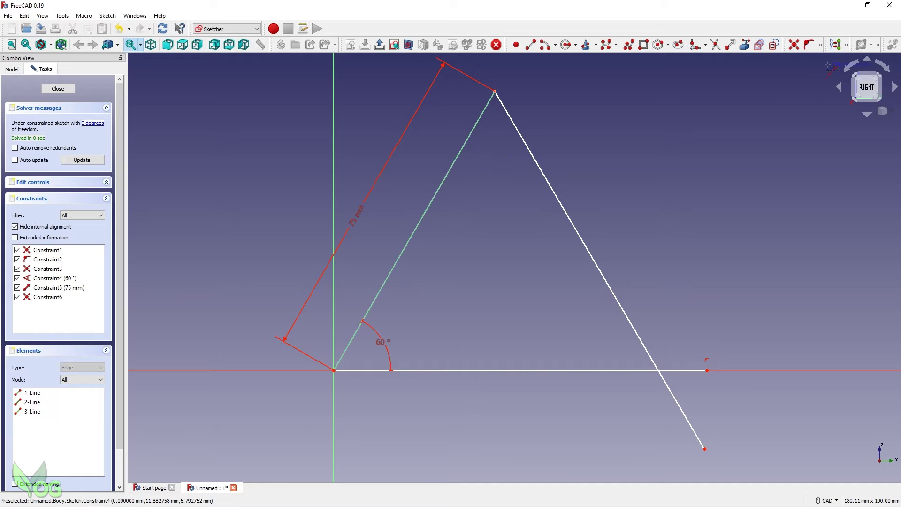
Set a 60° angle between the 75 mm line and the third line
left_click(820, 46)
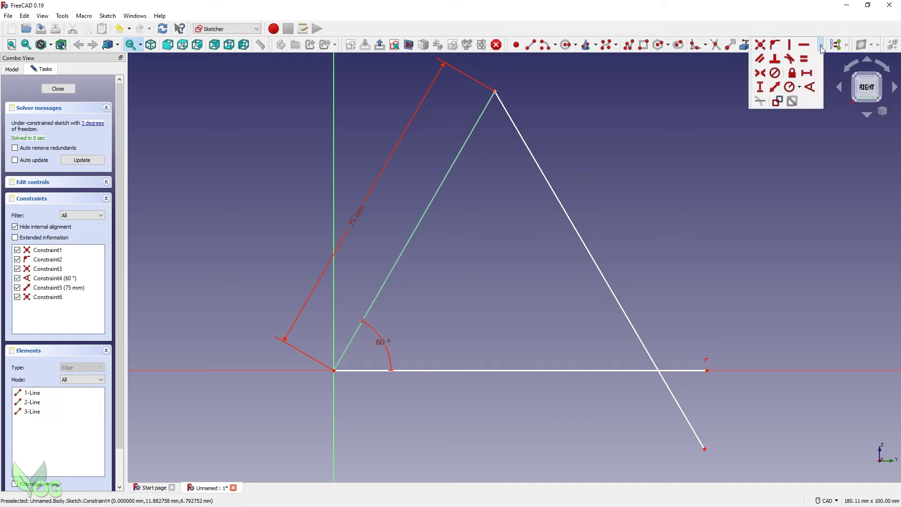
left_click(810, 88)
left_click(477, 119)
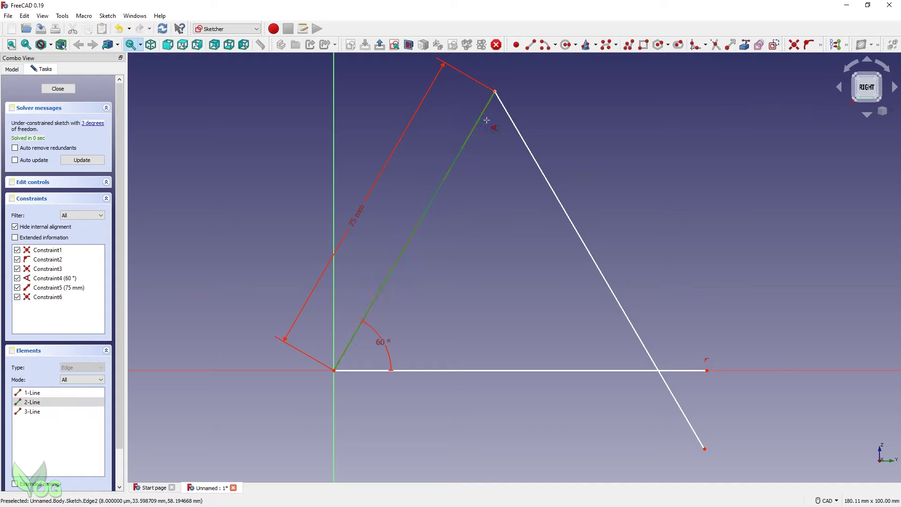
left_click(510, 119)
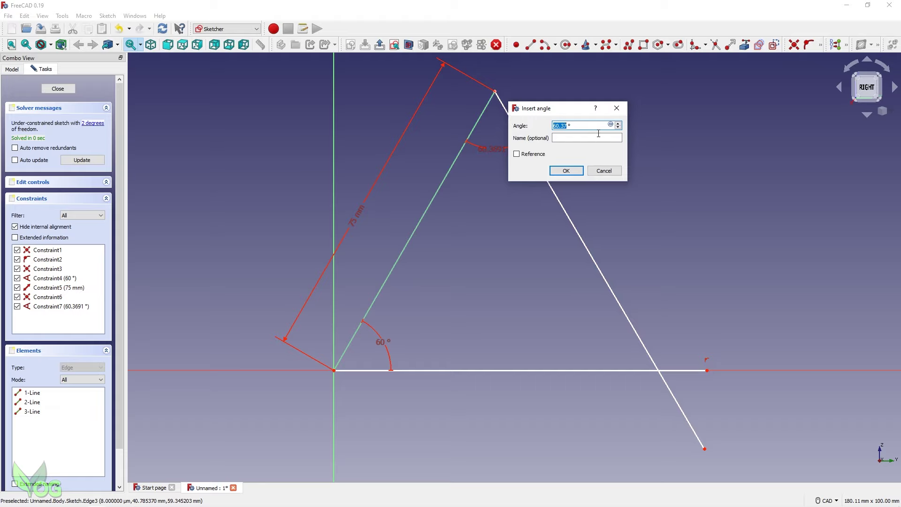
type("6")
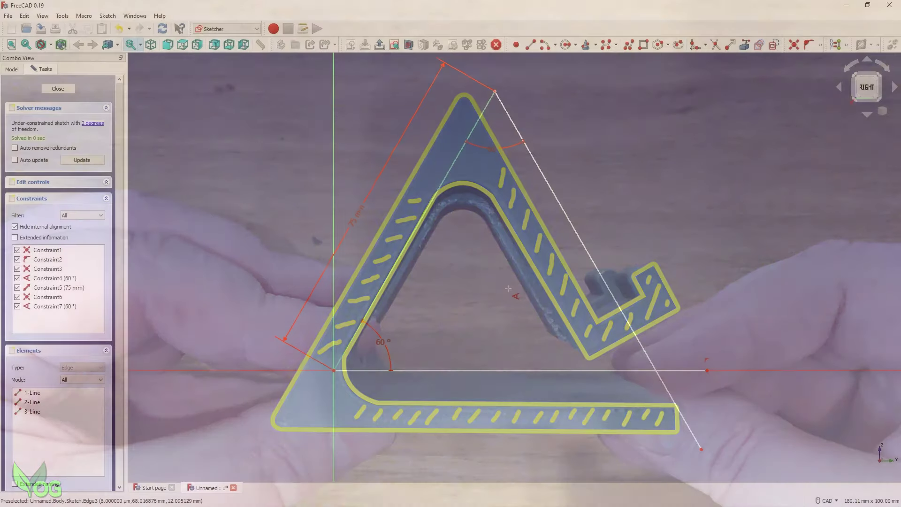
Draw the inner triangle's base, left and right edges back to the starting point
key("l")
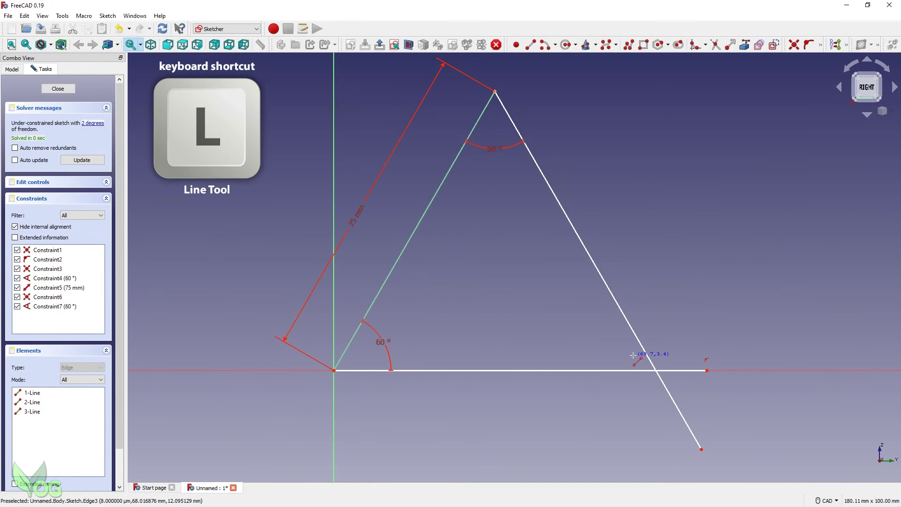
left_click(633, 356)
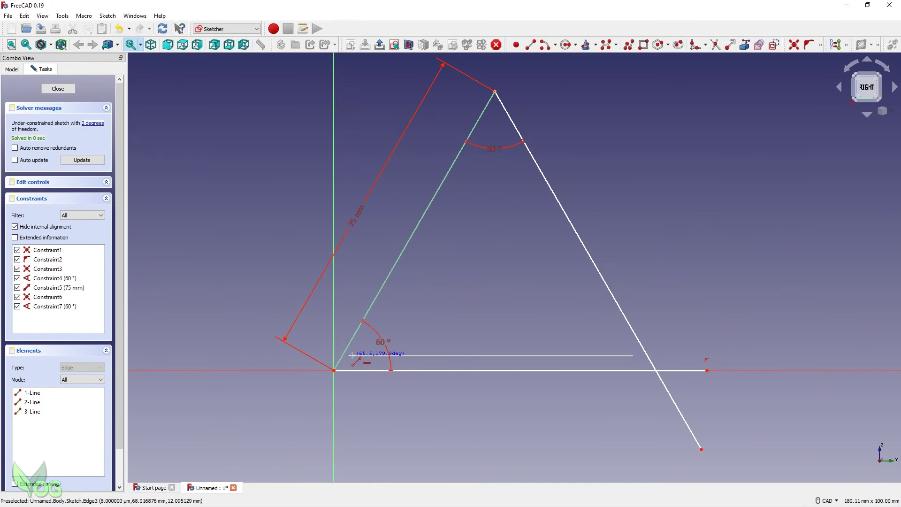
left_click(353, 355)
left_click(353, 356)
left_click(497, 115)
left_click(497, 115)
left_click(633, 356)
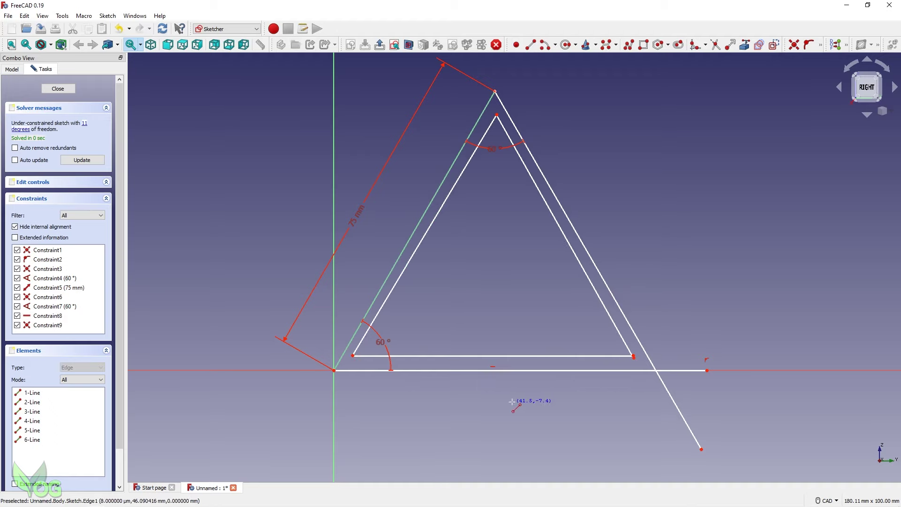
Frame both triangles in view and select the outer triangle's left edge
scroll(512, 392, "up", 8)
scroll(469, 353, "up", 1)
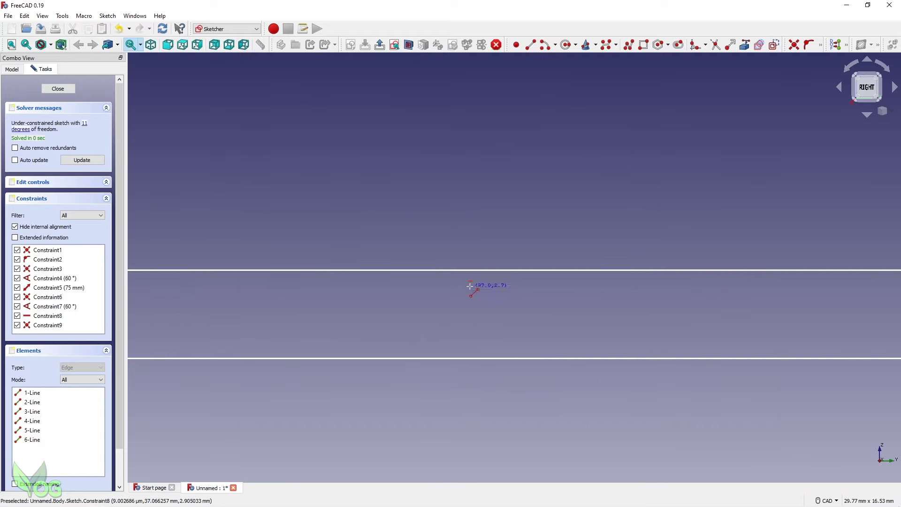
scroll(508, 315, "down", 9)
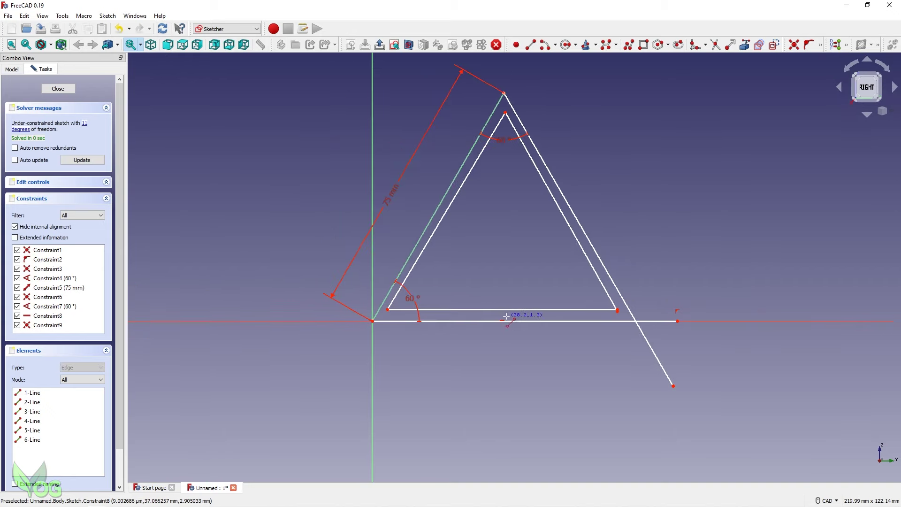
scroll(500, 363, "up", 1)
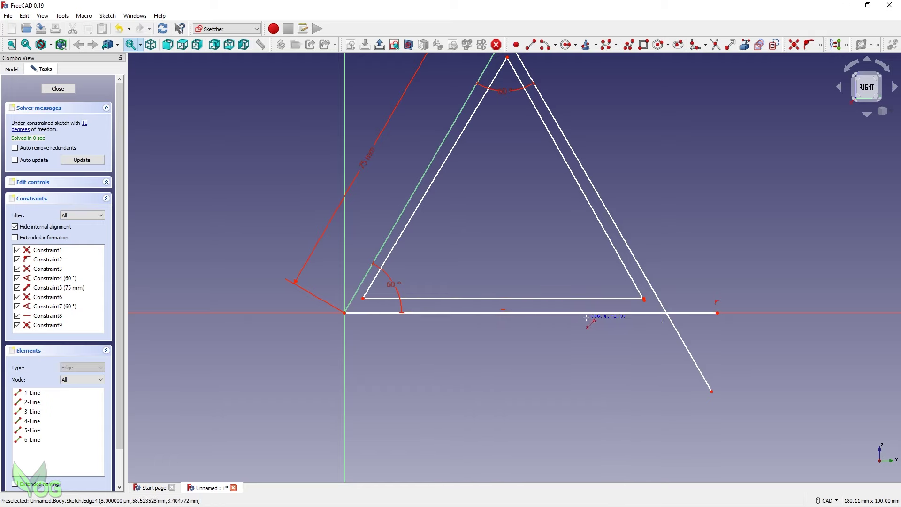
mouse_move(580, 318)
middle_mouse_down()
mouse_move(525, 385)
mouse_move(530, 425)
middle_mouse_up()
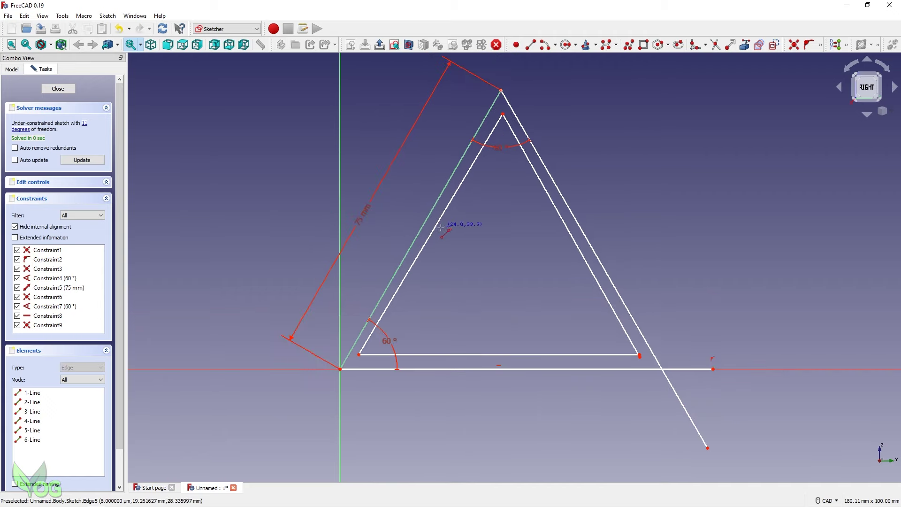
left_click(440, 195)
Constrain the inner left and right edges parallel to the outer triangle's left and right sides
left_click(820, 46)
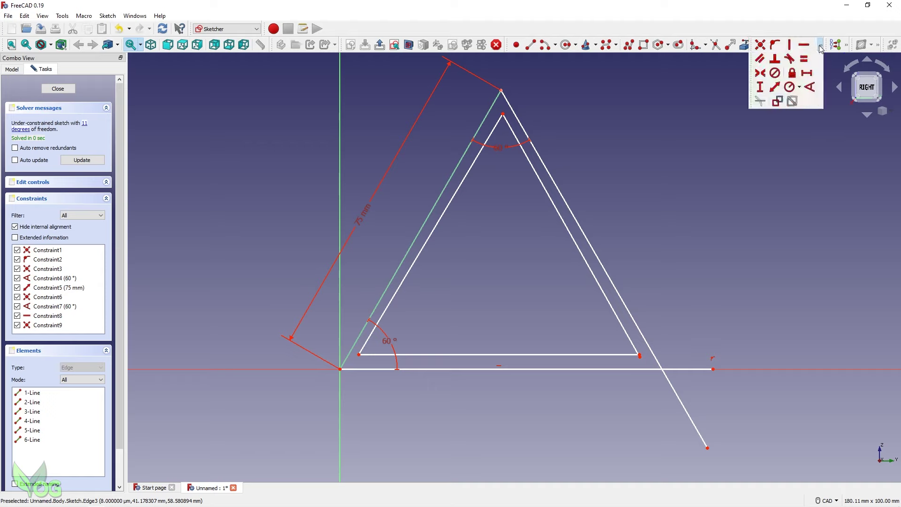
left_click(760, 59)
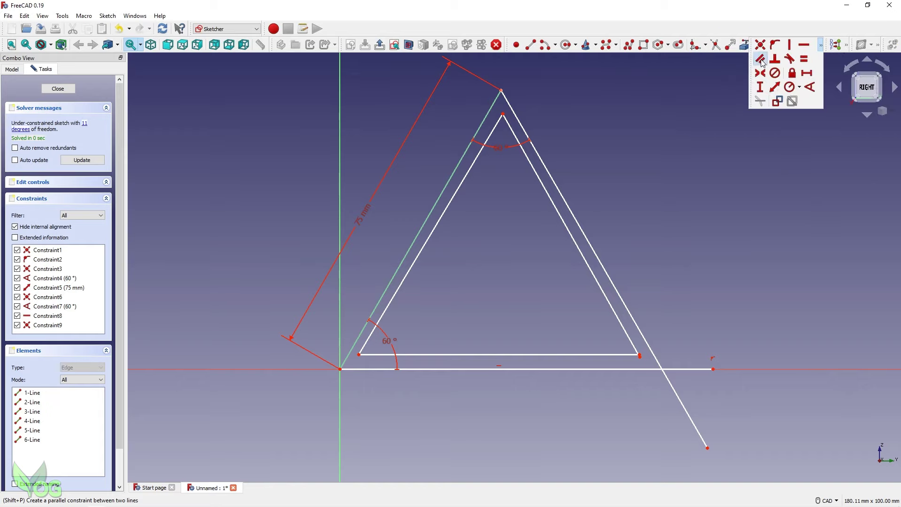
left_click(427, 244)
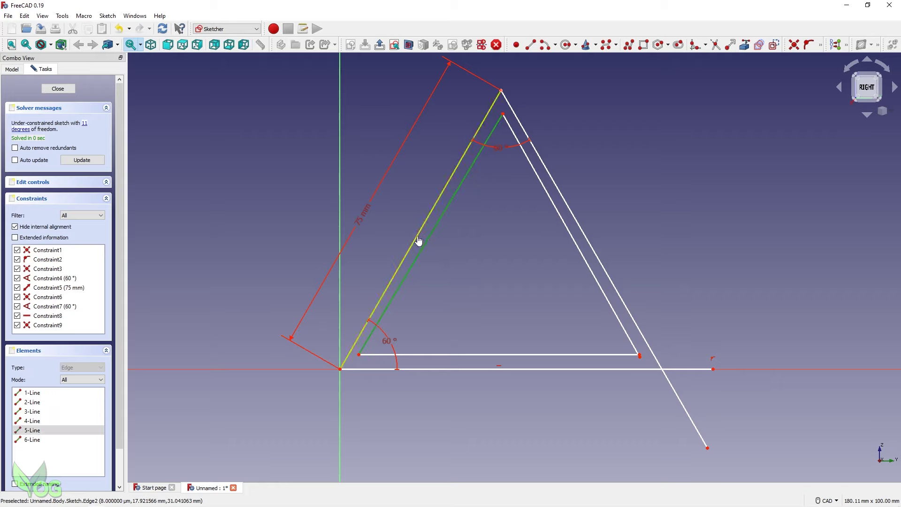
left_click(417, 235)
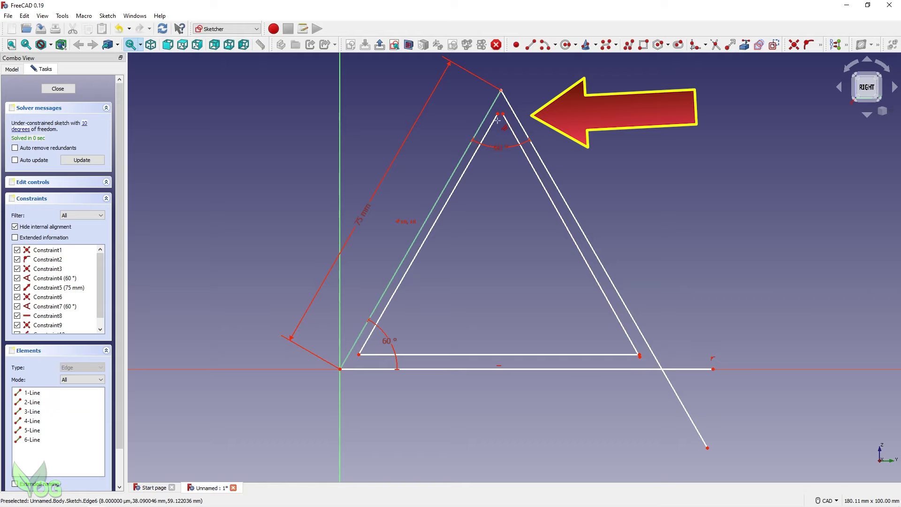
left_click(578, 249)
left_click(588, 241)
Make the two slanted lines' top endpoints coincident to form a single inner apex
key("p")
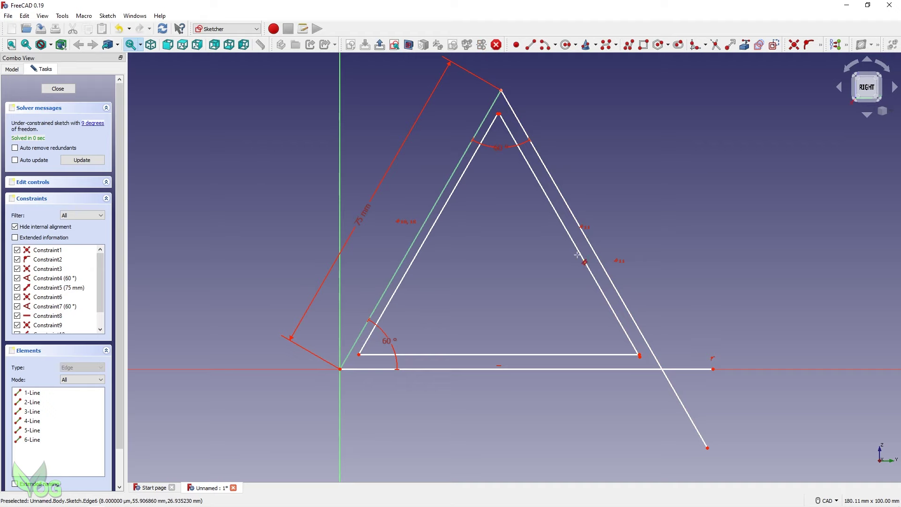
scroll(500, 114, "up", 5)
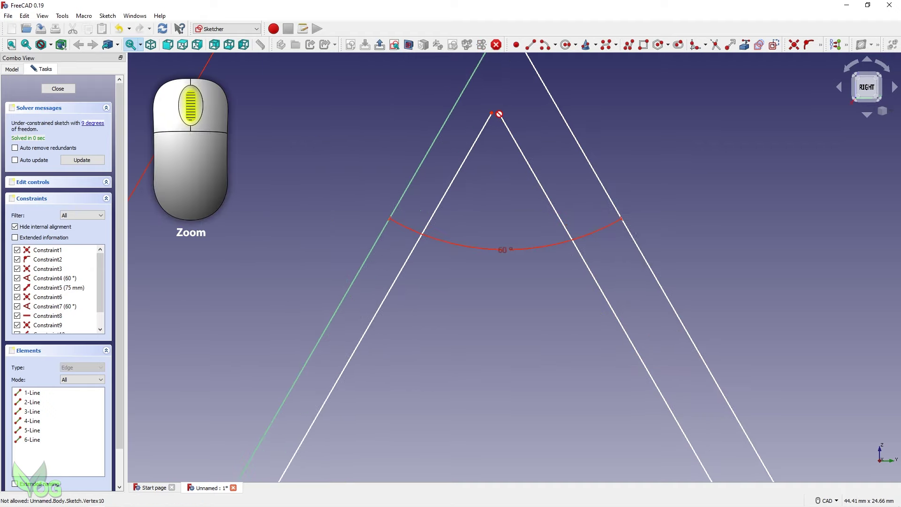
mouse_move(499, 114)
middle_mouse_down()
mouse_move(479, 183)
mouse_move(462, 184)
middle_mouse_up()
key("c")
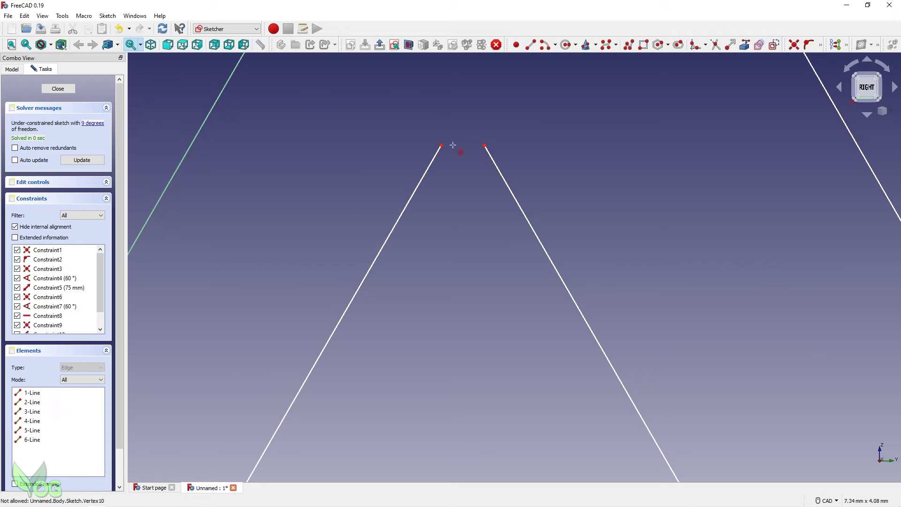
left_click(798, 45)
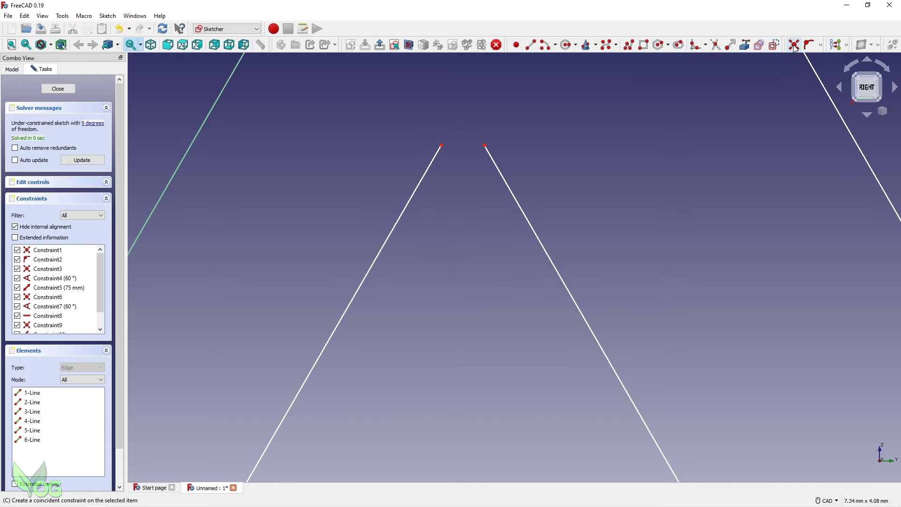
left_click(442, 146)
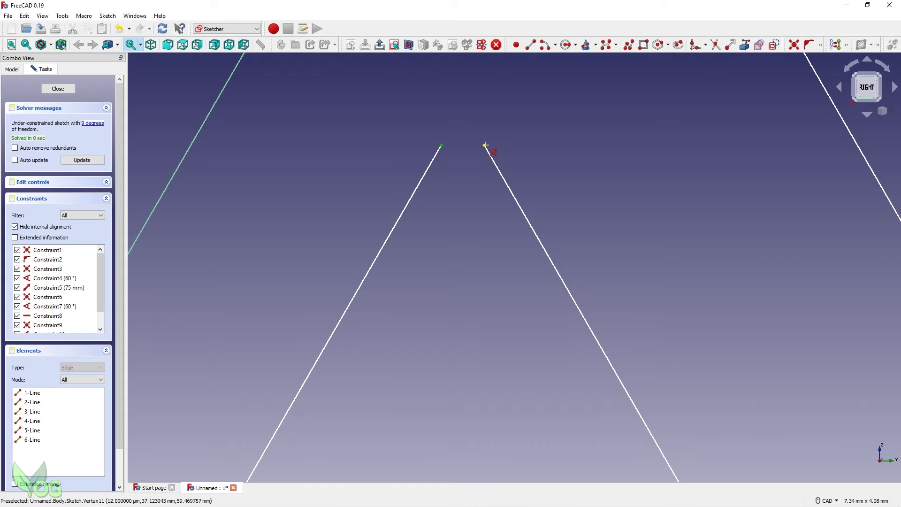
left_click(486, 145)
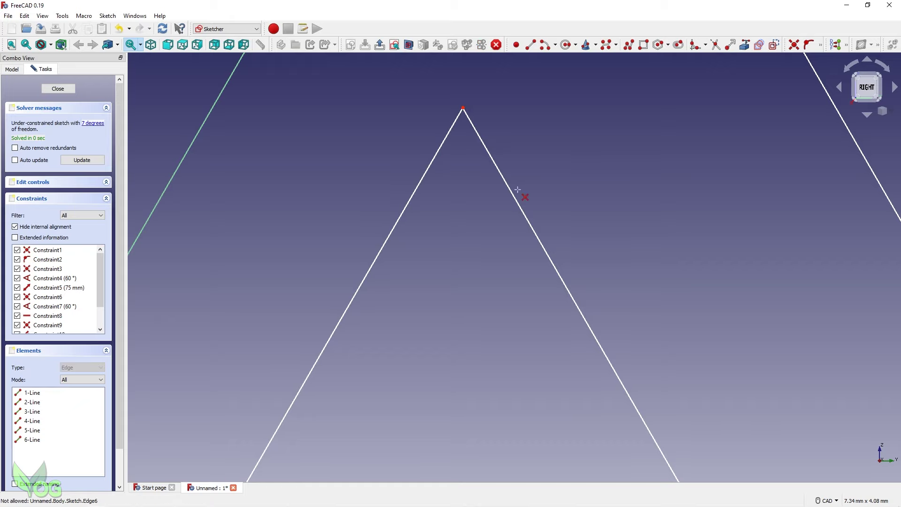
Join the bottom line's right end to the slanted line's end, closing the bottom-right corner
scroll(518, 195, "down", 1)
scroll(517, 190, "down", 5)
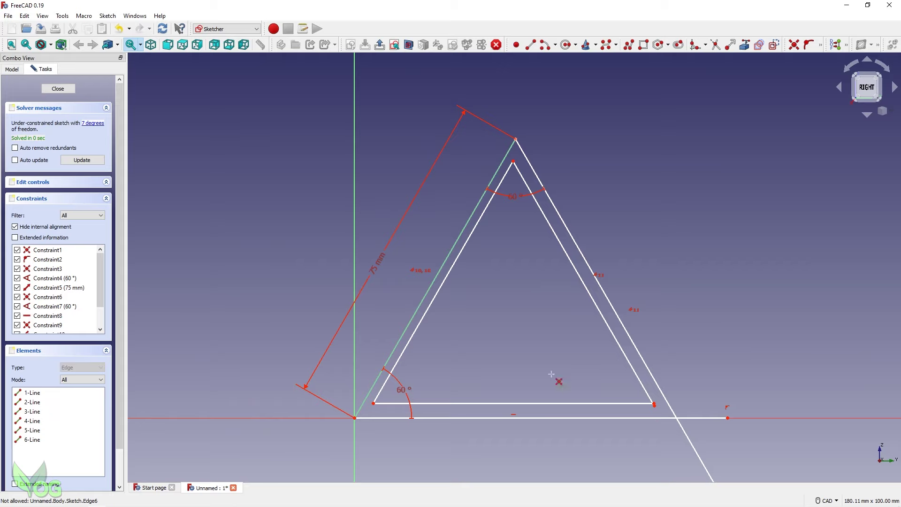
scroll(656, 418, "up", 5)
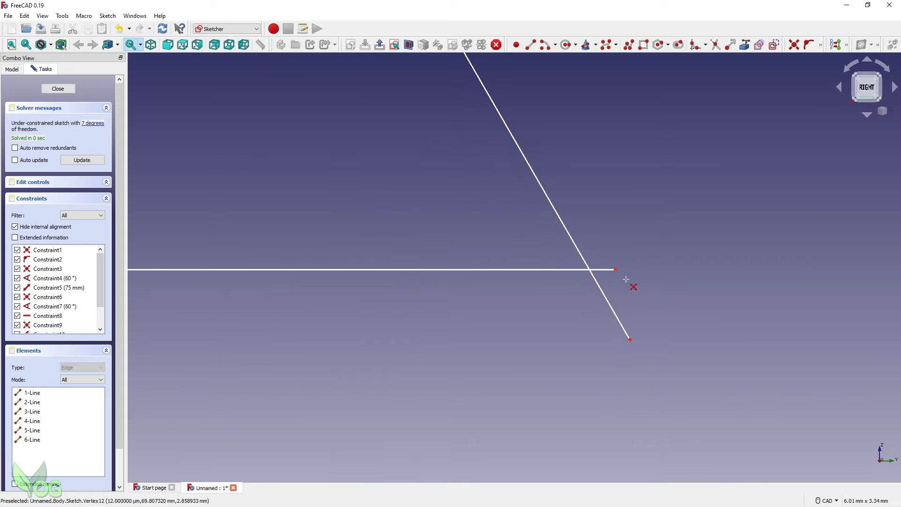
left_click(615, 270)
left_click(631, 340)
scroll(640, 352, "down", 5)
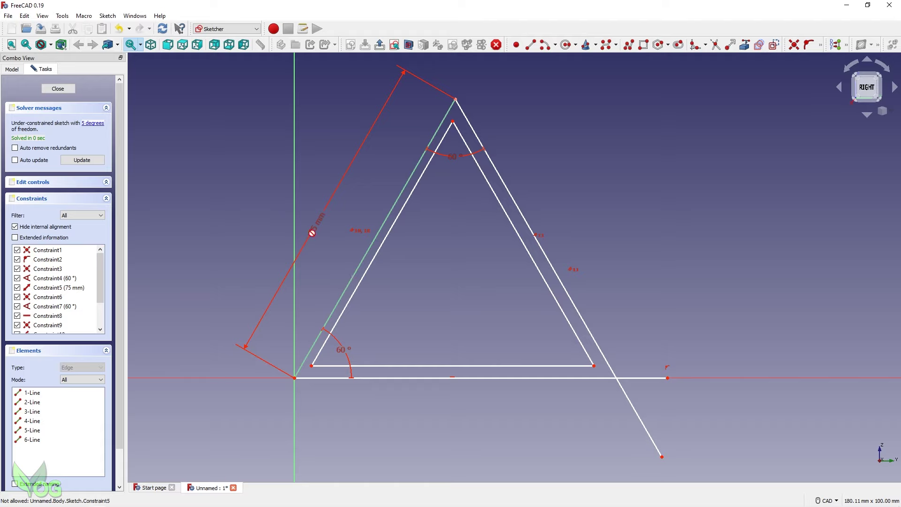
Constrain the inner bottom-left corner 5 mm from the outer bottom edge
left_click(821, 46)
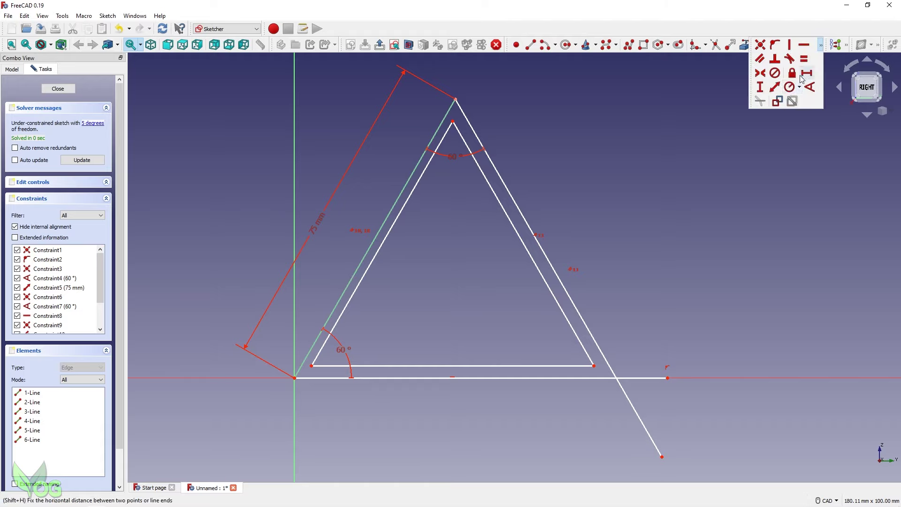
left_click(775, 91)
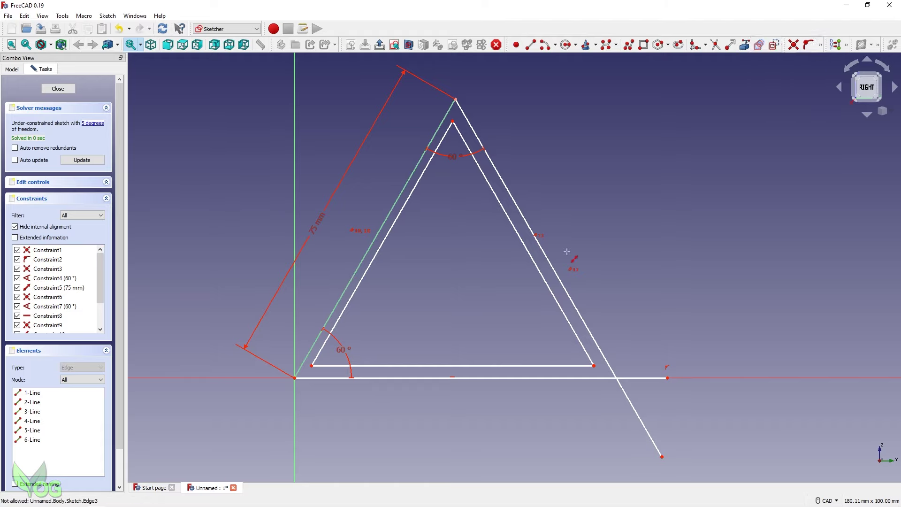
scroll(347, 319, "up", 5)
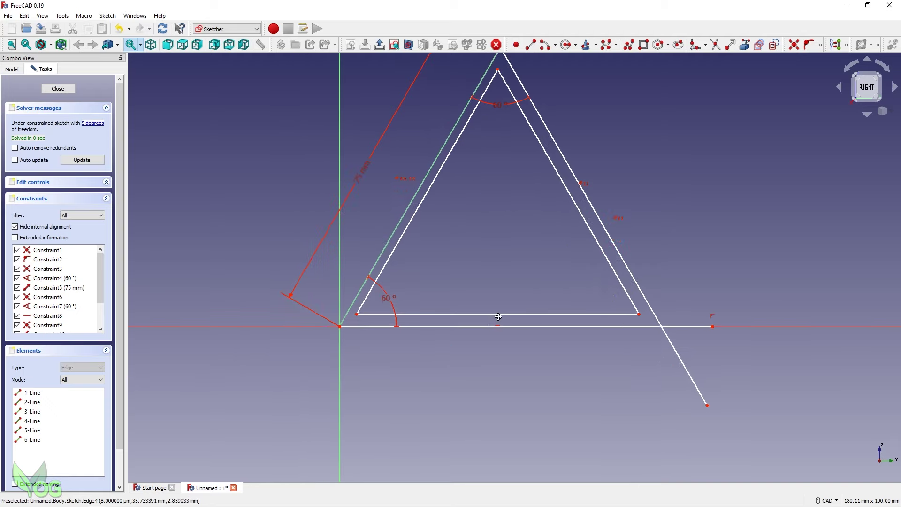
scroll(346, 318, "up", 4)
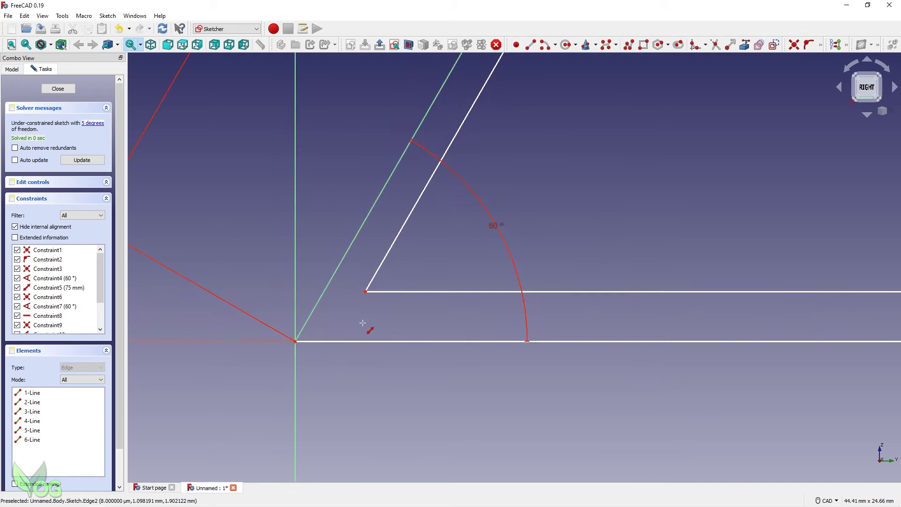
left_click(365, 292)
left_click(368, 341)
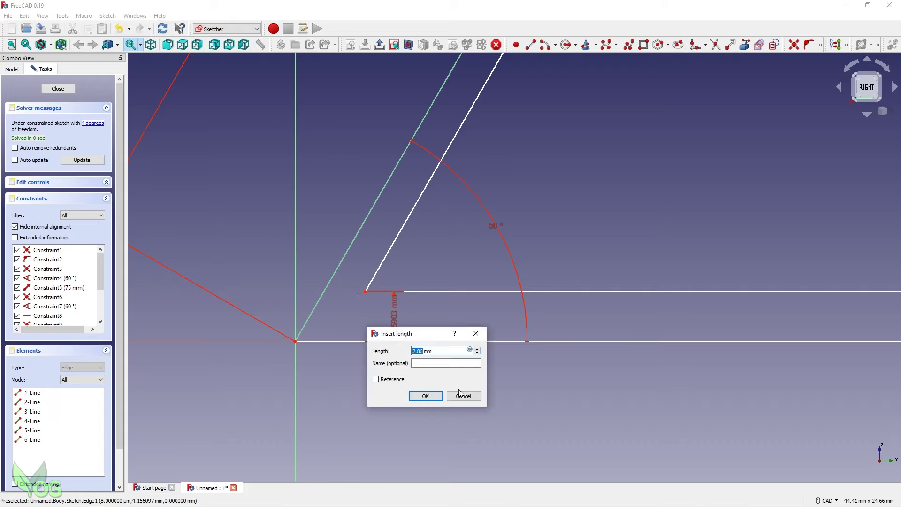
type("5")
key("Return")
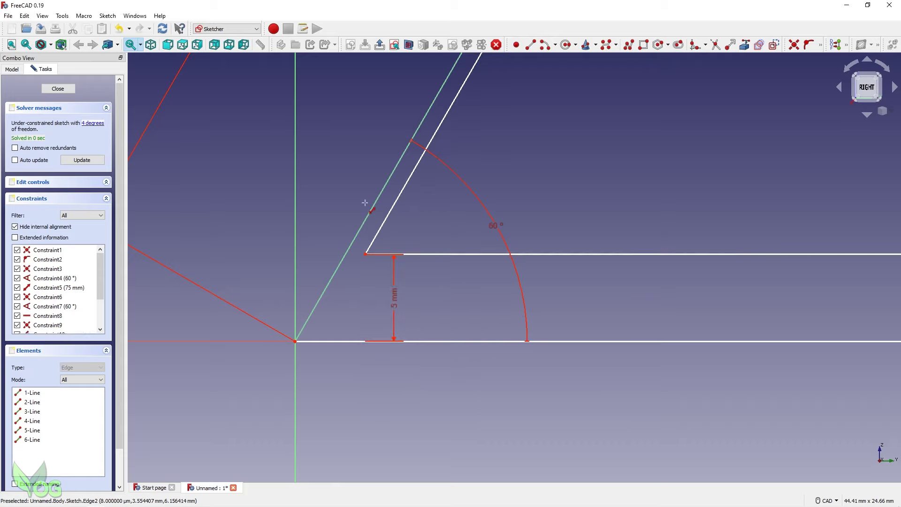
Set the same corner 5 mm from the outer left edge, then drag the inner apex down-left
left_click(366, 254)
left_click(350, 247)
left_click(399, 301)
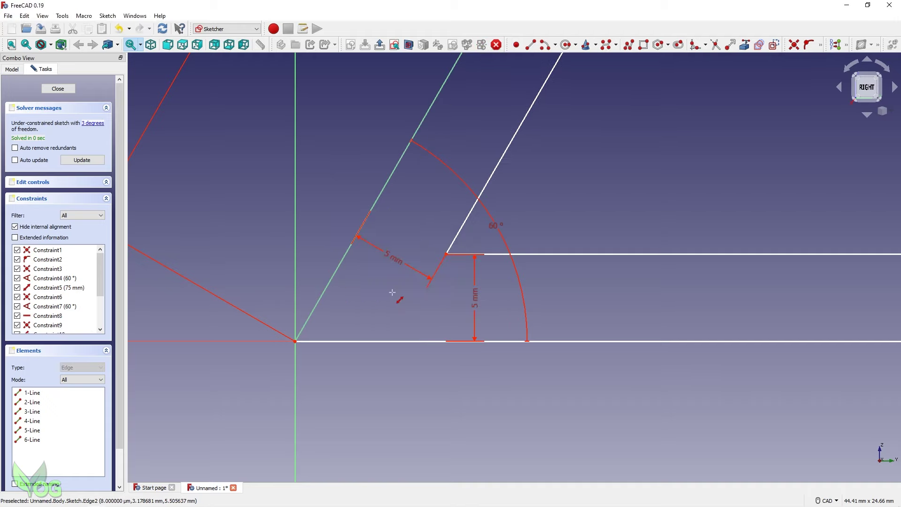
scroll(575, 268, "down", 3)
scroll(609, 201, "up", 5)
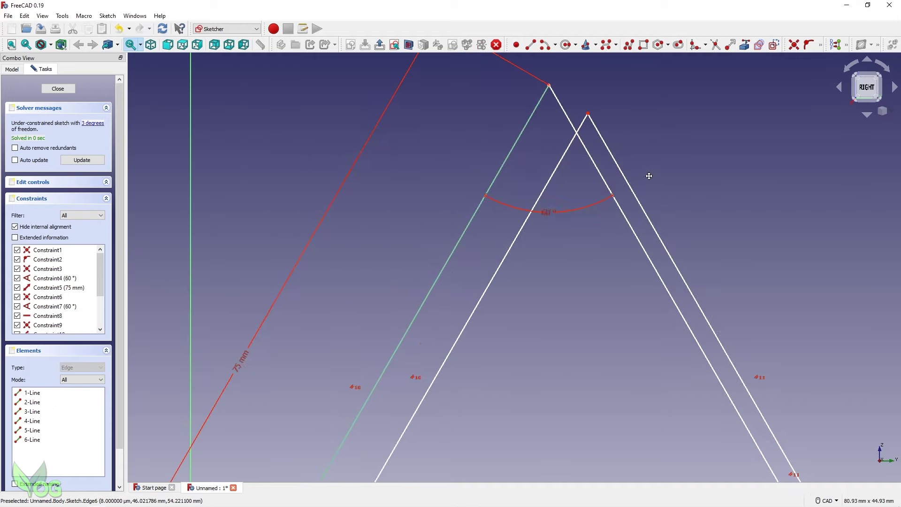
middle_click_drag(648, 175, 636, 197)
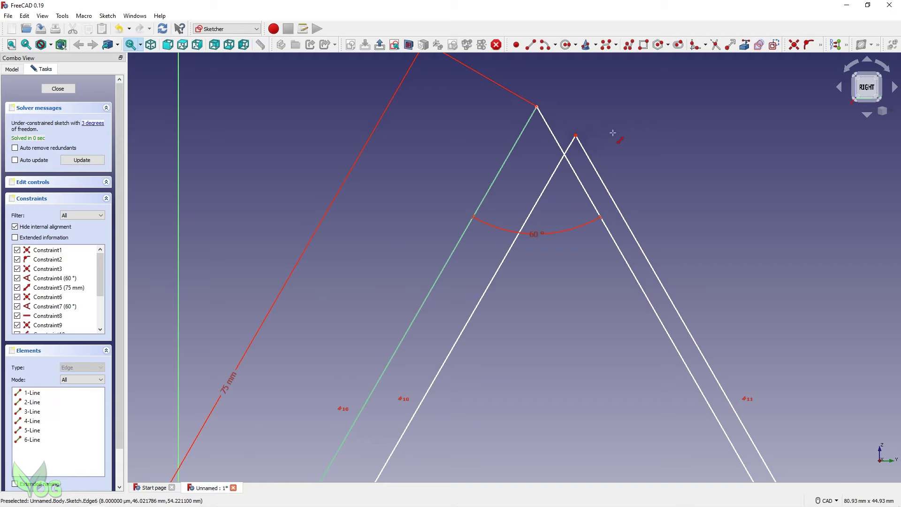
scroll(613, 133, "up", 1)
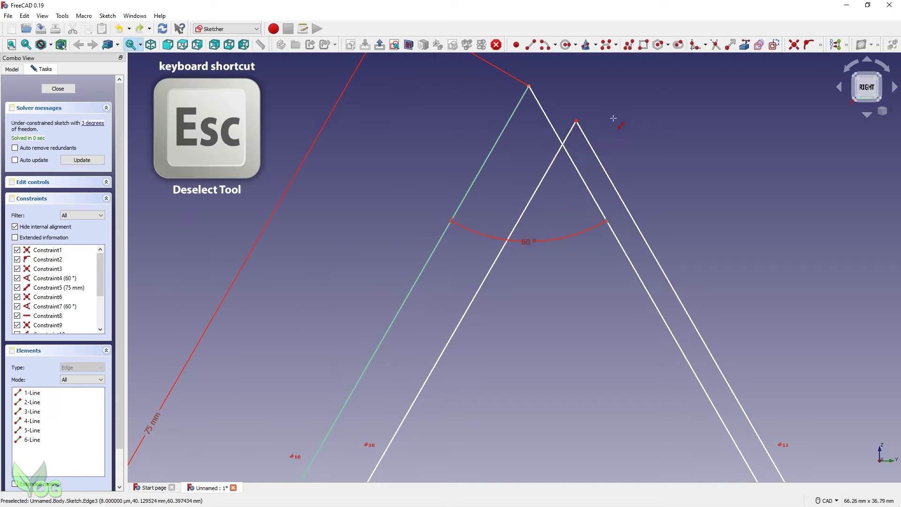
key("Escape")
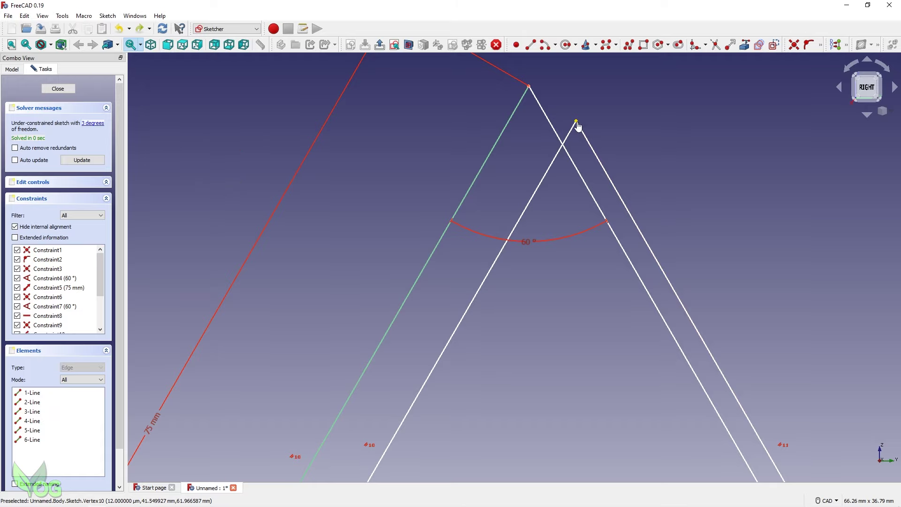
left_click_drag(578, 126, 537, 187)
scroll(688, 228, "down", 5)
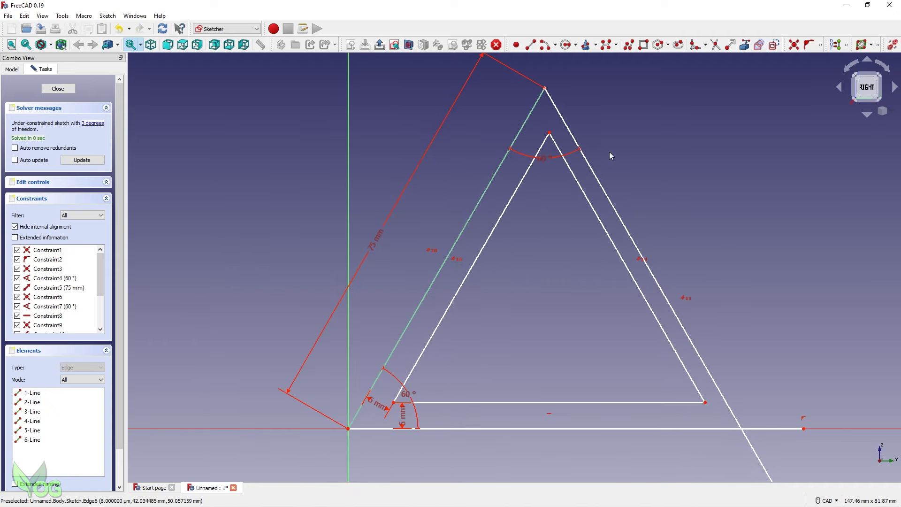
Constrain the inner apex 3 mm from the outer right edge and recentre the triangle
left_click(820, 45)
left_click(775, 88)
scroll(575, 126, "up", 5)
left_click(490, 148)
left_click(550, 121)
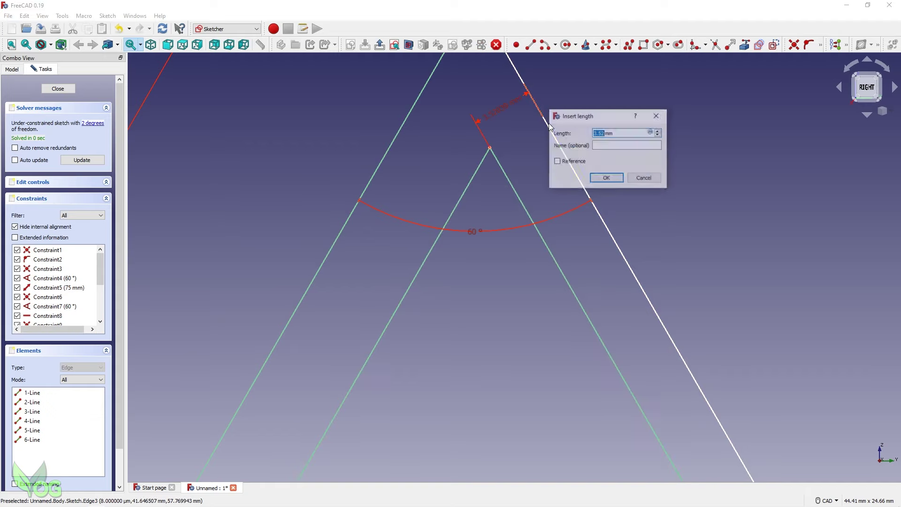
type("3")
key("Return")
scroll(592, 150, "down", 5)
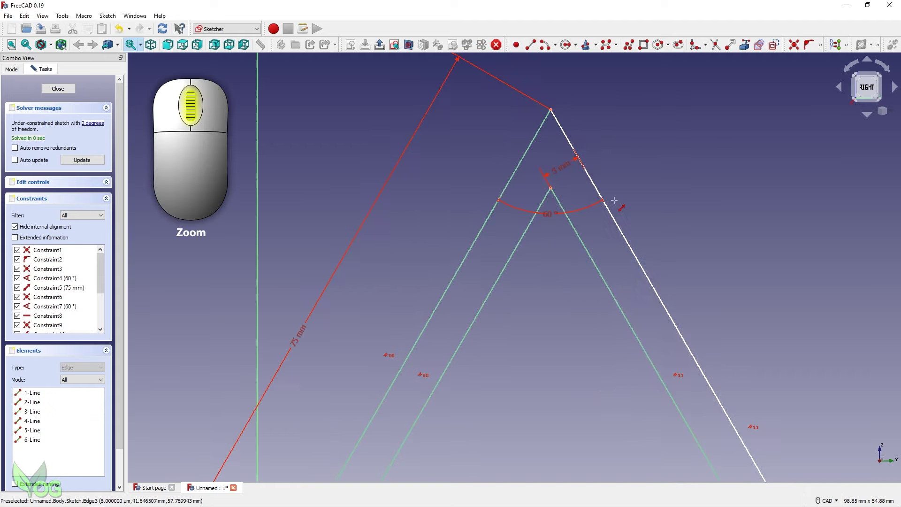
middle_click_drag(658, 260, 563, 236)
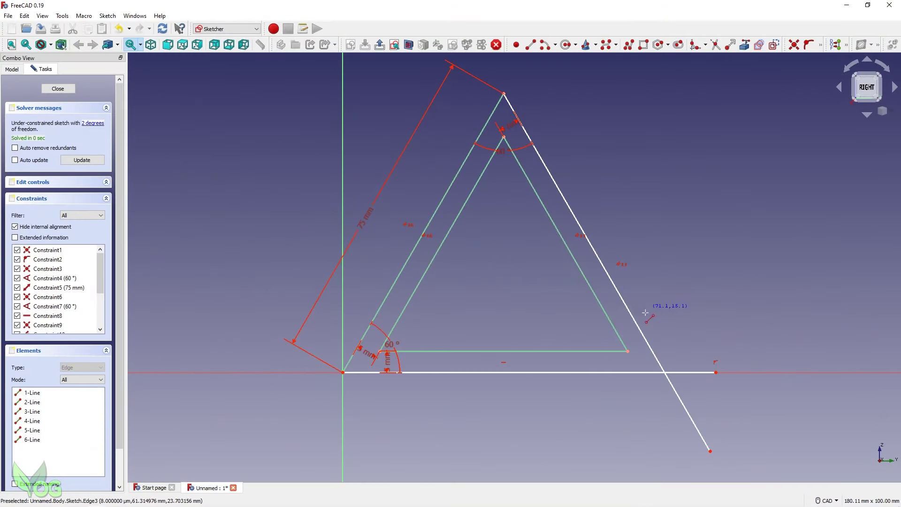
Draw the slot outline as a connected line chain through six points across the triangle's right side
left_click(596, 295)
left_click(670, 261)
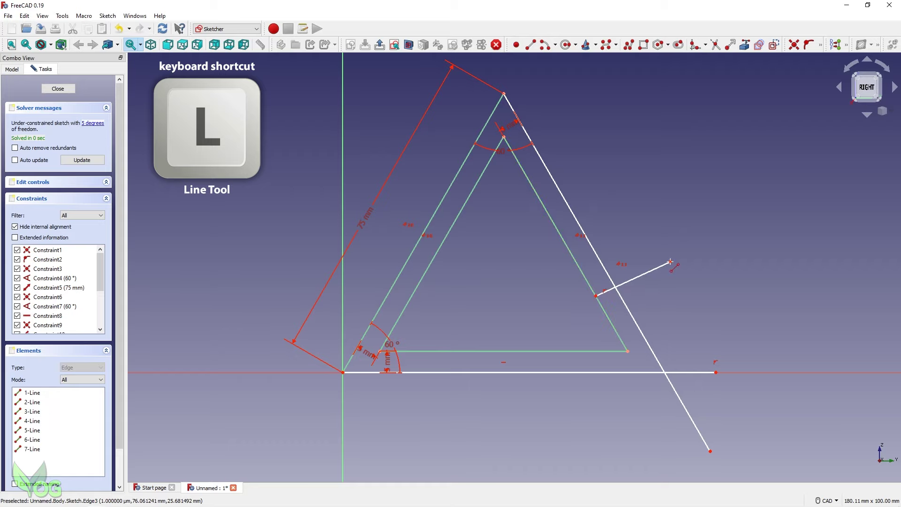
left_click(667, 210)
left_click(635, 223)
left_click(640, 245)
left_click(606, 269)
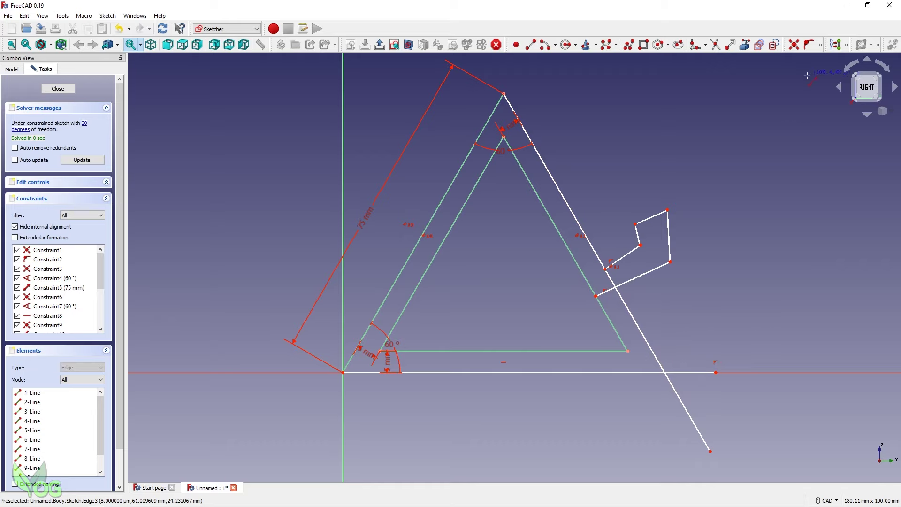
scroll(624, 301, "down", 2)
scroll(624, 301, "up", 5)
scroll(620, 303, "down", 1)
scroll(610, 305, "up", 3)
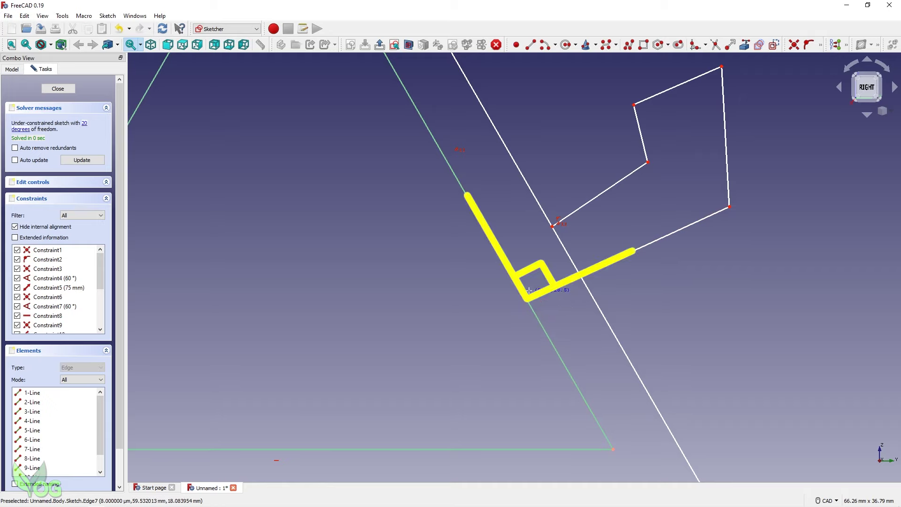
scroll(524, 311, "down", 4)
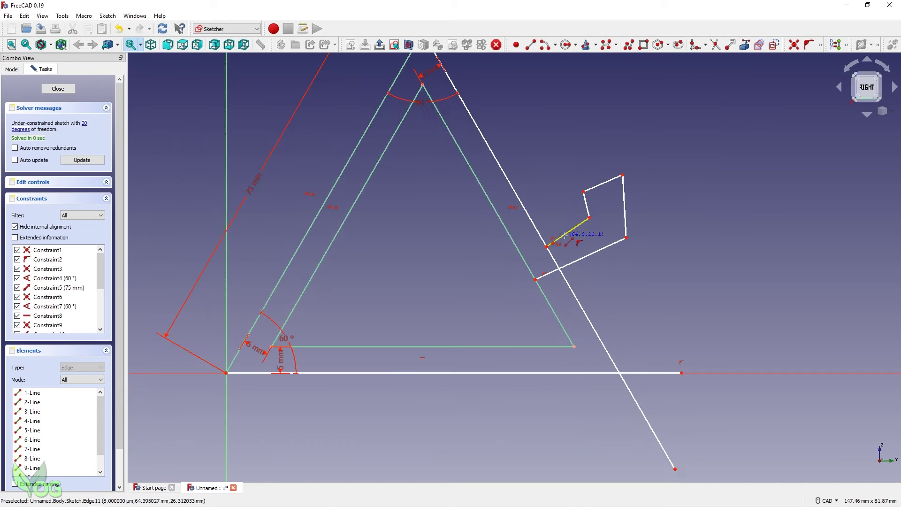
left_click(822, 49)
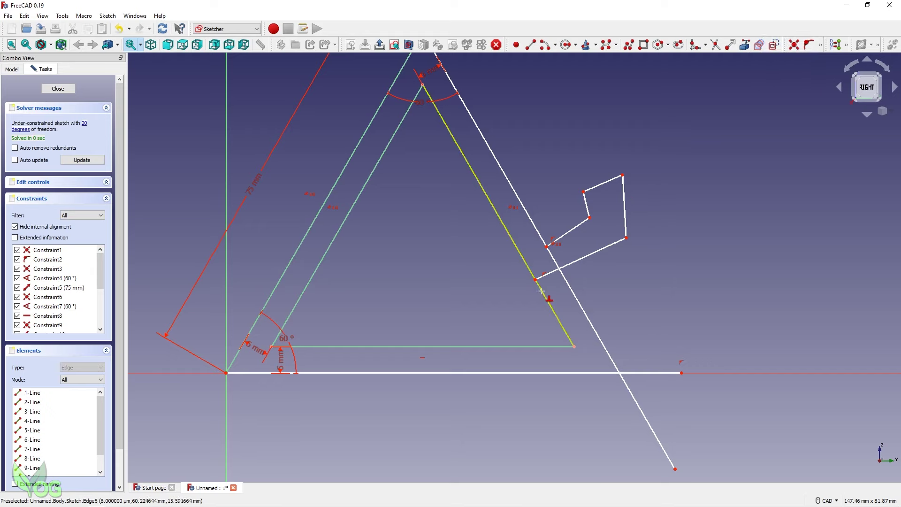
Make the slot's lines perpendicular to the inner right edge, the outer line and each other
left_click(541, 291)
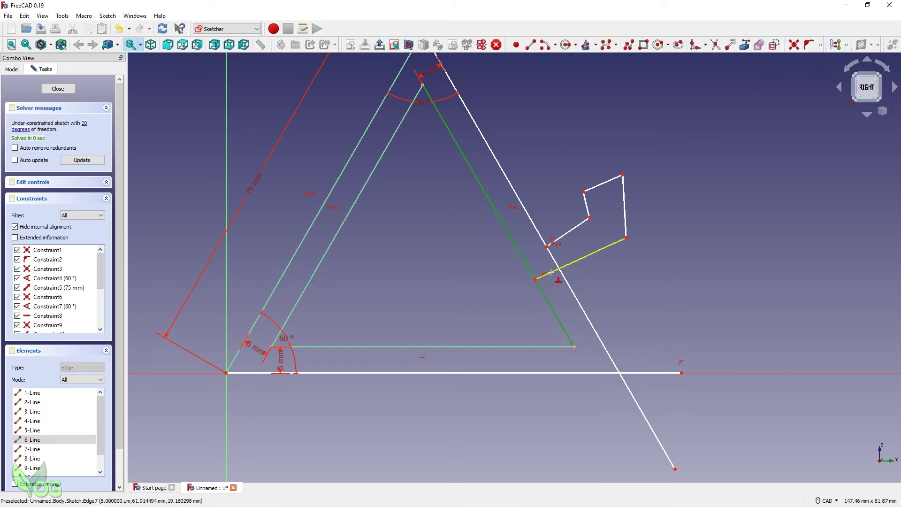
left_click(550, 272)
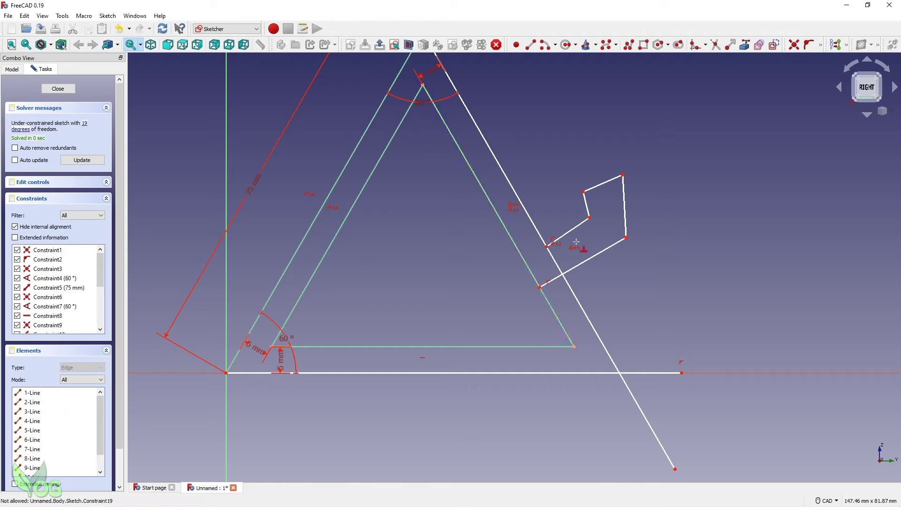
left_click(579, 227)
left_click(540, 235)
left_click(609, 250)
left_click(625, 216)
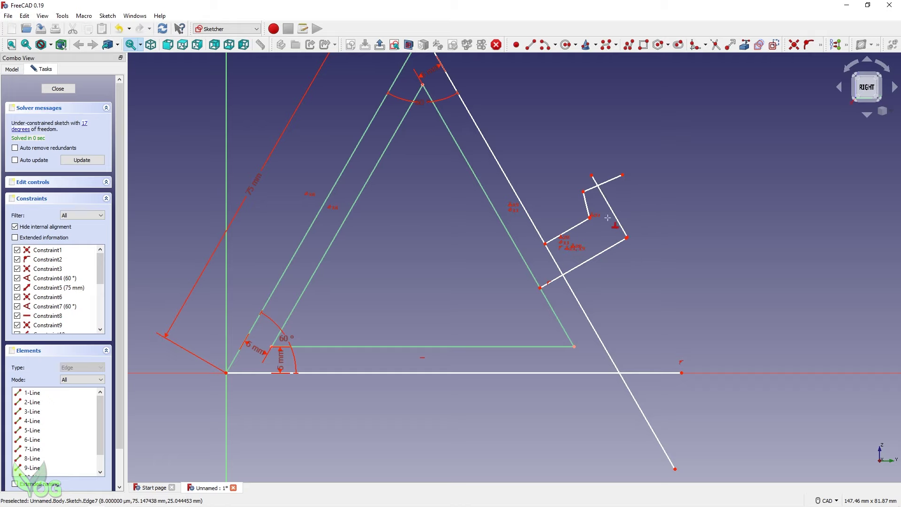
left_click(584, 217)
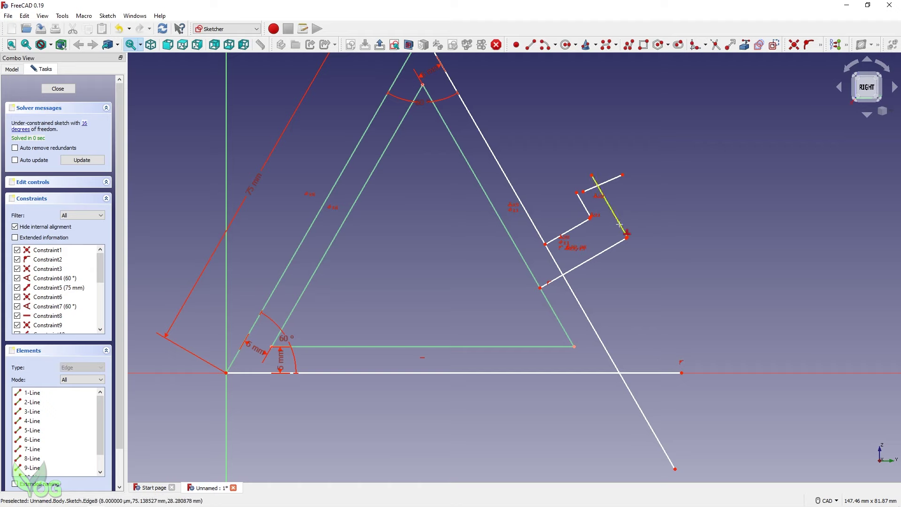
scroll(640, 226, "up", 5)
scroll(650, 292, "up", 2)
scroll(650, 292, "up", 1)
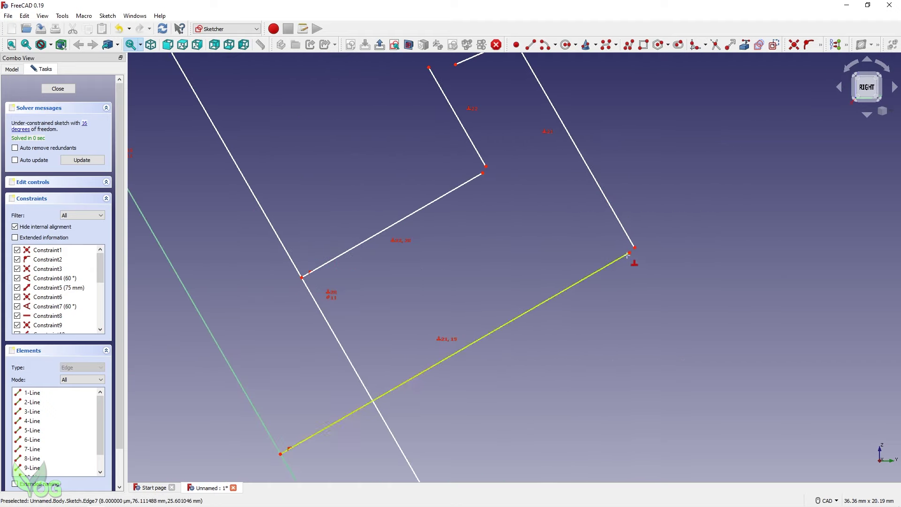
Make the slot's corner points coincident so its outline endpoints join up
left_click(796, 48)
left_click(635, 247)
left_click(485, 166)
left_click(483, 173)
middle_click_drag(497, 187, 511, 263)
left_click(473, 151)
left_click(445, 154)
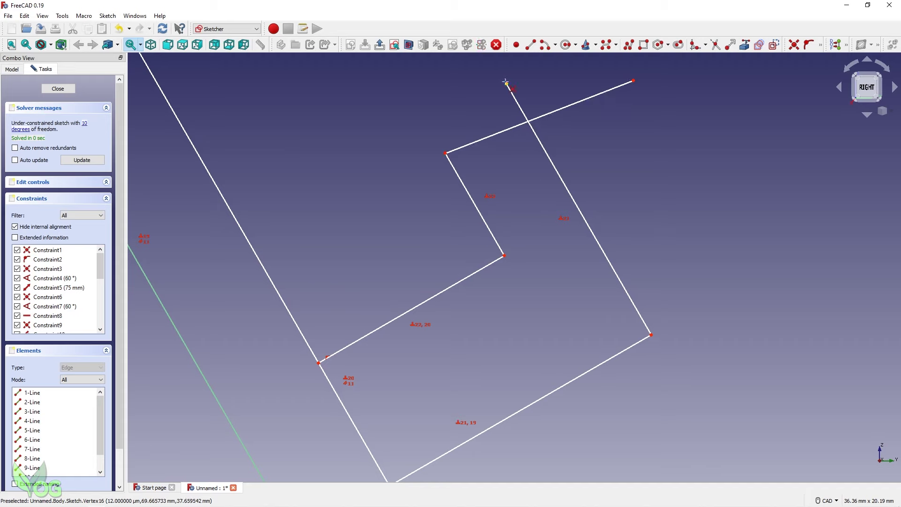
left_click(633, 81)
left_click(506, 83)
scroll(638, 240, "down", 3)
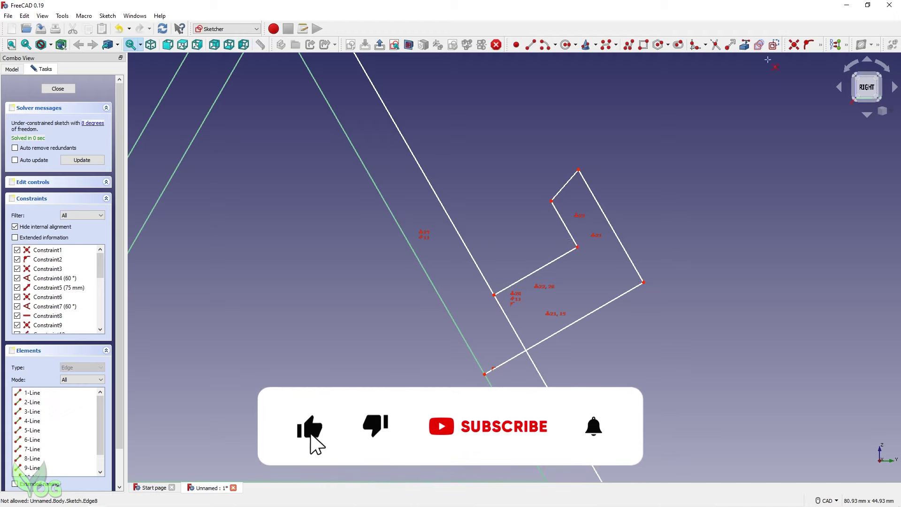
Constrain the slot's short top line parallel to its bottom line
left_click(821, 44)
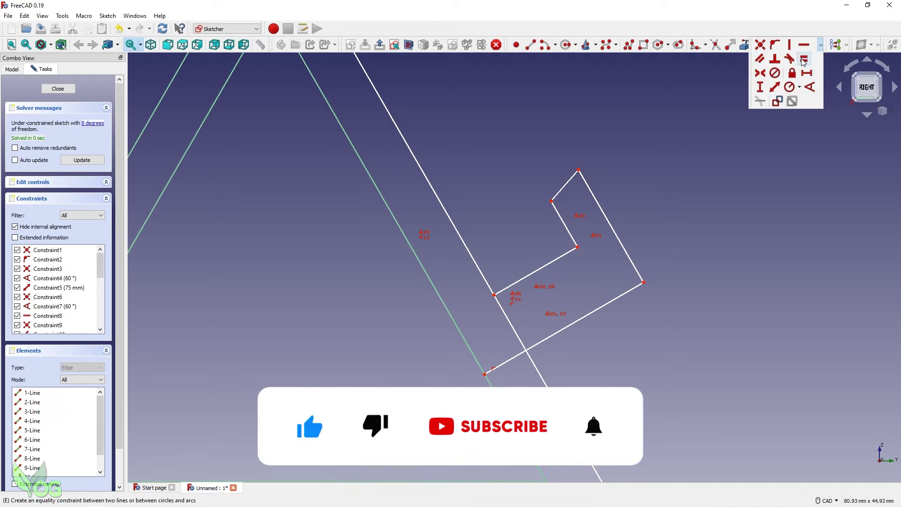
left_click(762, 63)
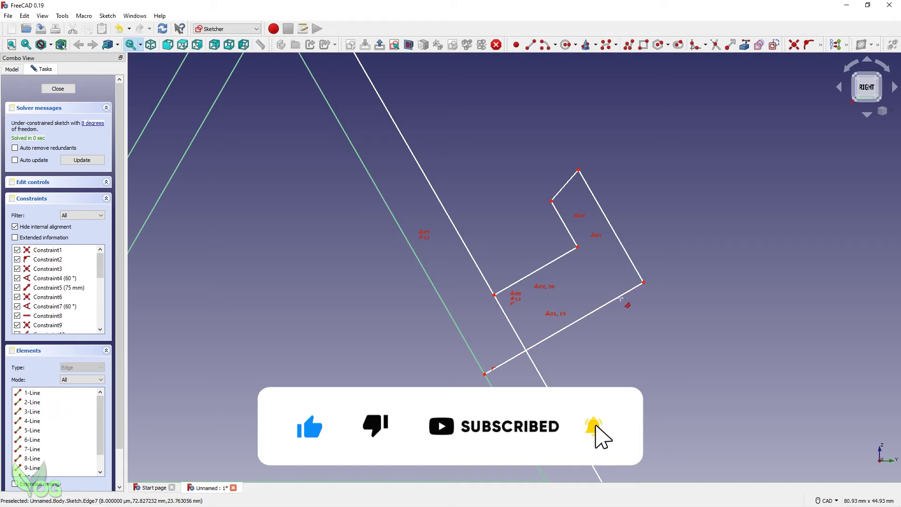
left_click(620, 295)
left_click(565, 186)
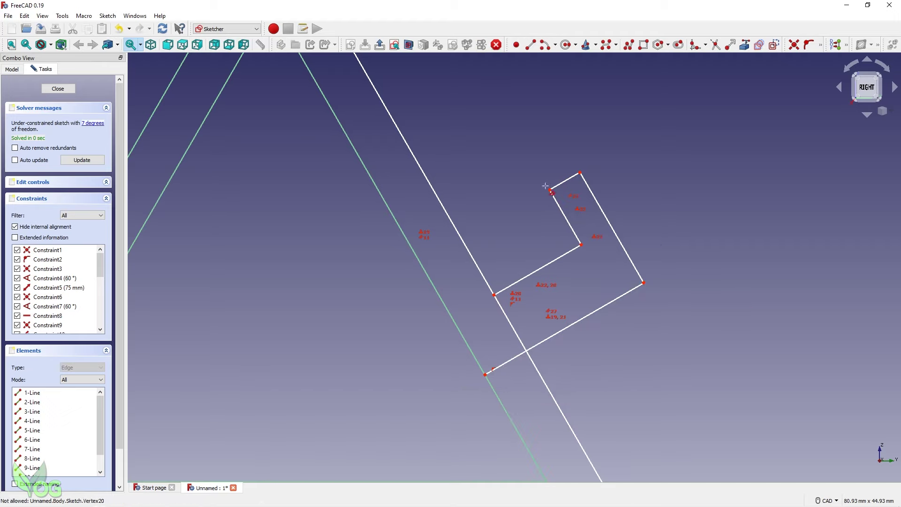
scroll(707, 328, "down", 5)
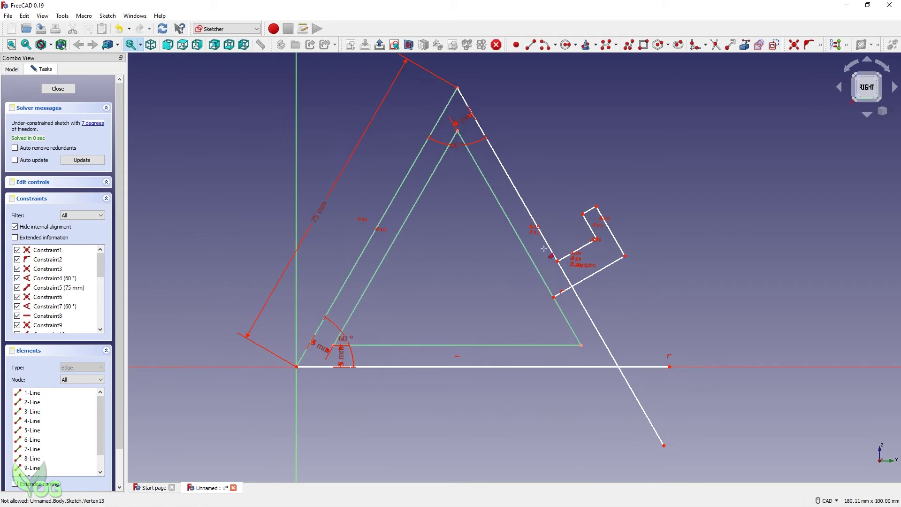
scroll(615, 262, "up", 6)
Constrain the notch's inner corner 5 mm from the bottom edge and 5 mm from the outer right edge
left_click(822, 45)
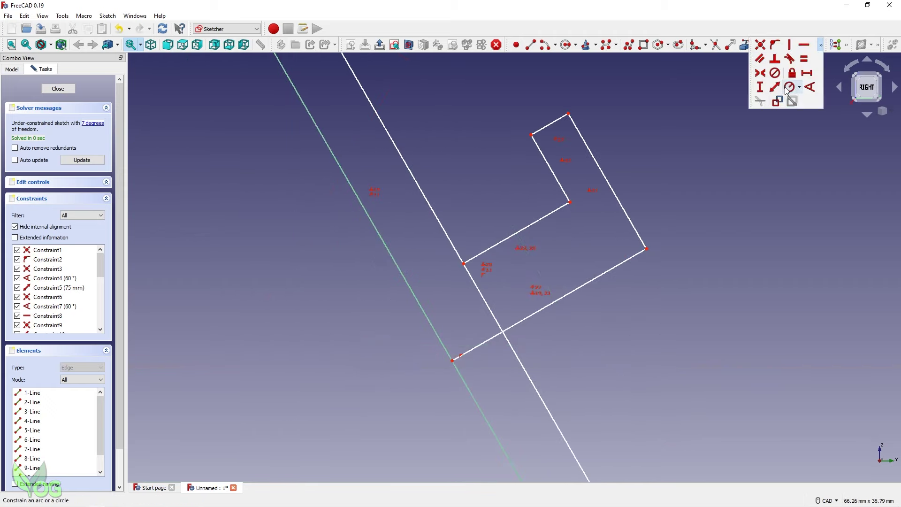
left_click(777, 92)
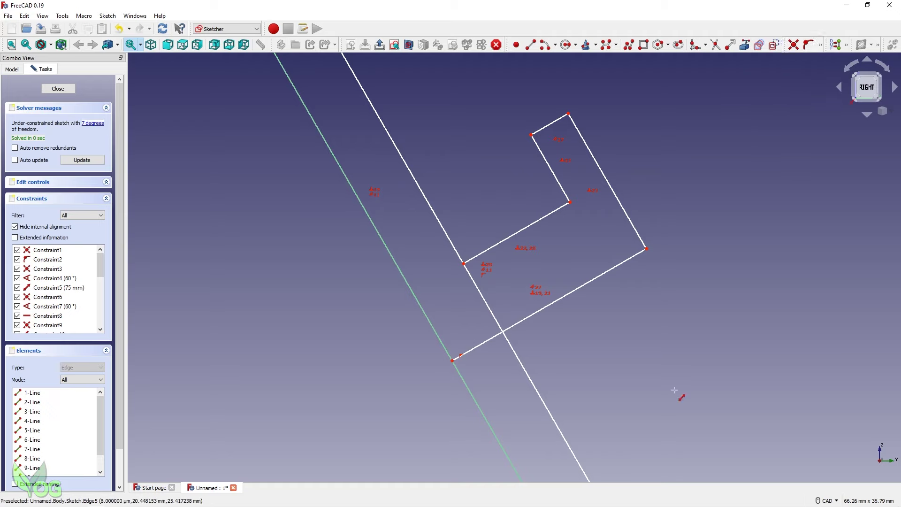
left_click(569, 202)
left_click(580, 293)
type("5mm")
key("Return")
left_click(576, 219)
left_click(619, 203)
type("5")
key("Return")
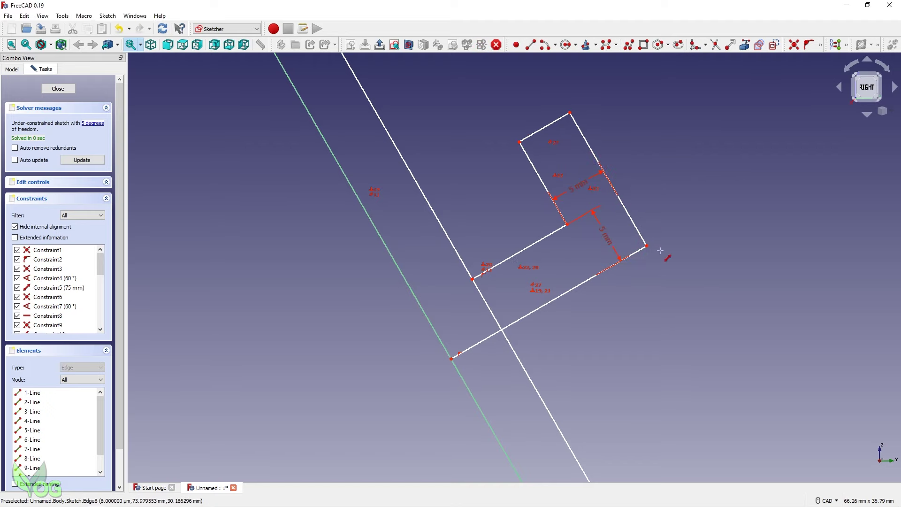
Set a 10 mm distance from the profile's corner point to the edge
scroll(662, 272, "down", 4)
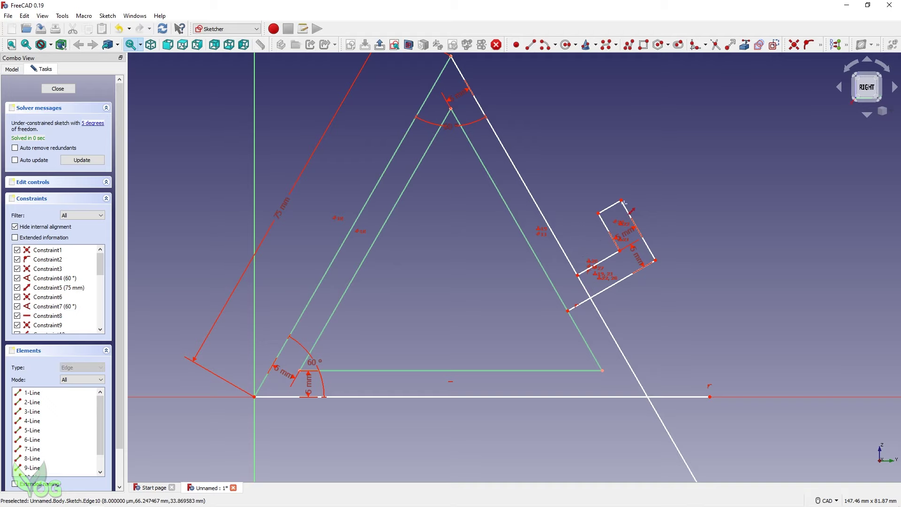
scroll(612, 220, "up", 6)
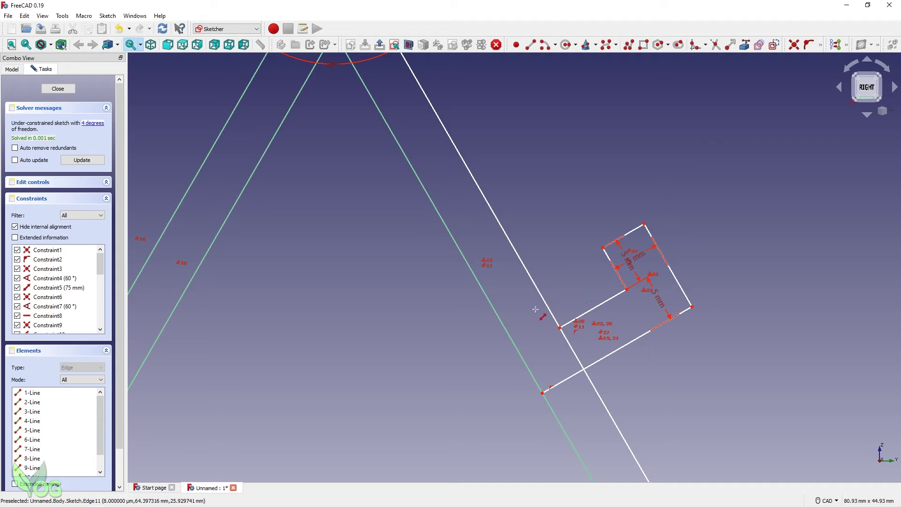
scroll(535, 310, "up", 2)
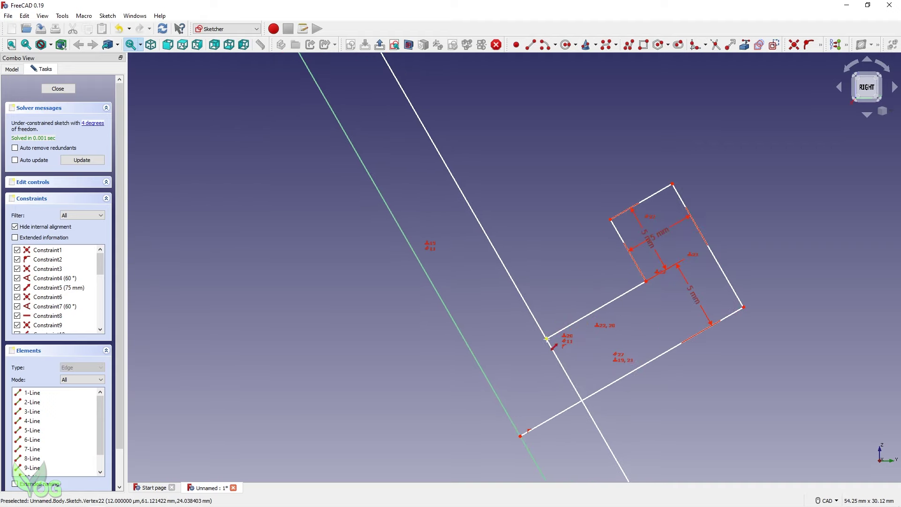
left_click(547, 338)
left_click(643, 275)
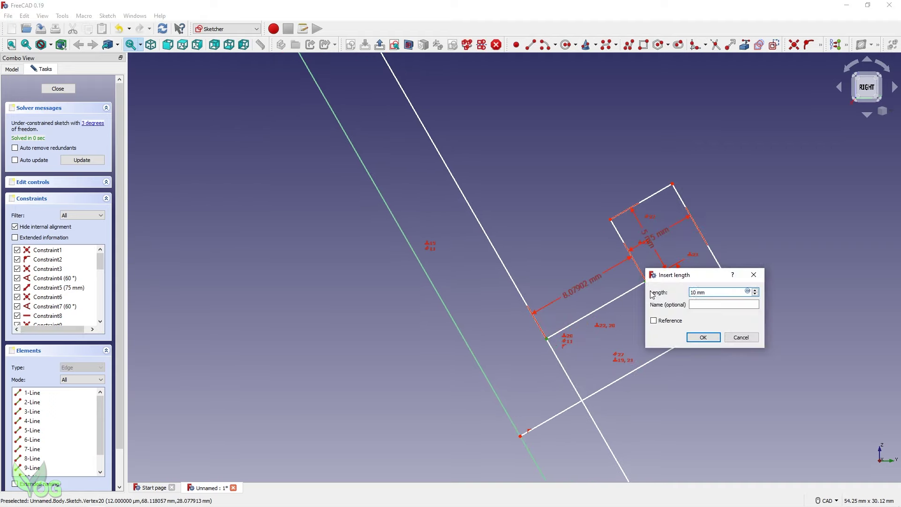
type("10")
key("Return")
Move the 5 mm and 10 mm dimension labels aside and slide the slot profile lower along the edge
scroll(650, 291, "down", 4)
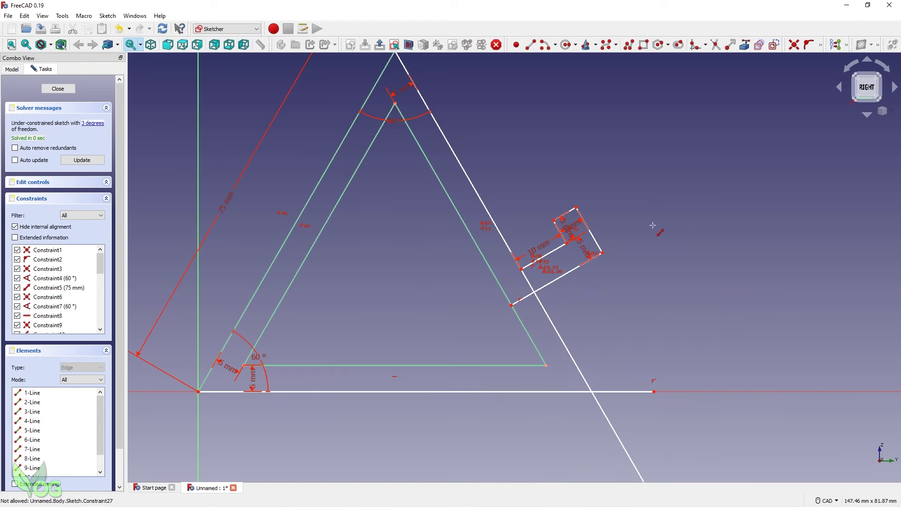
key("Escape")
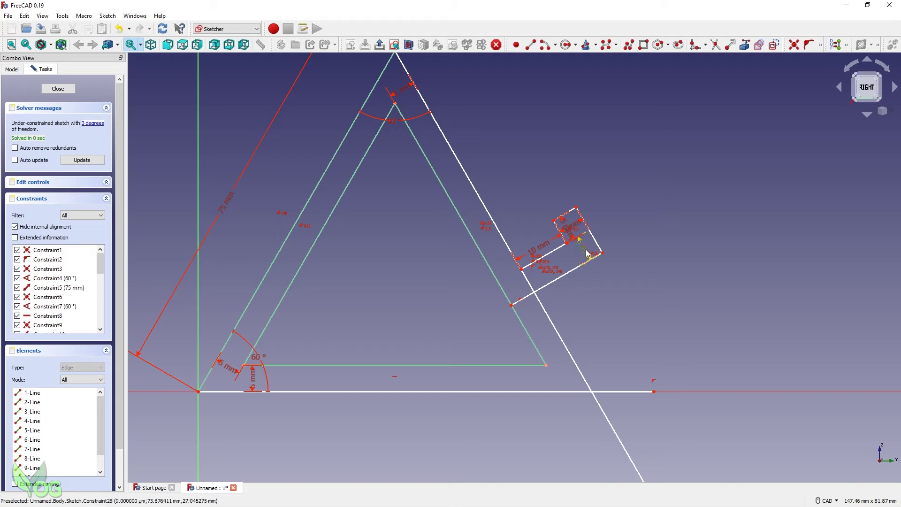
left_click_drag(585, 254, 630, 235)
left_click_drag(540, 248, 604, 202)
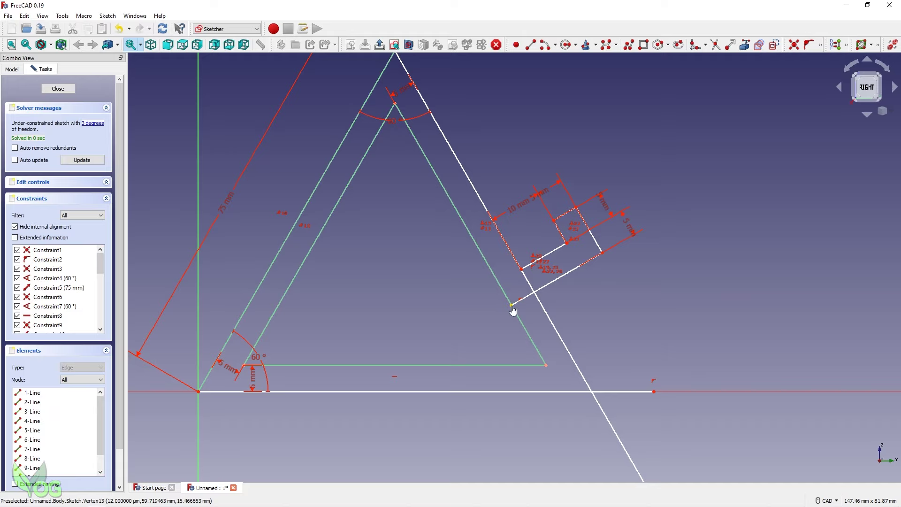
mouse_move(513, 309)
left_mouse_down()
mouse_move(487, 256)
mouse_move(523, 347)
mouse_move(465, 207)
mouse_move(515, 311)
left_mouse_up()
mouse_move(487, 268)
left_mouse_down()
mouse_move(423, 165)
mouse_move(502, 305)
mouse_move(458, 213)
mouse_move(450, 202)
mouse_move(461, 246)
mouse_move(507, 320)
mouse_move(475, 268)
mouse_move(495, 298)
left_mouse_up()
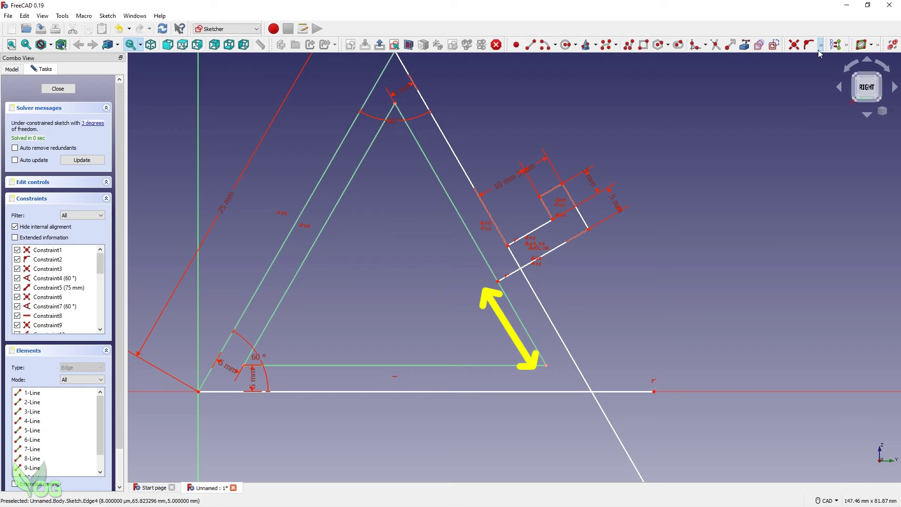
Constrain the slot's lower corner 10 mm from the inner triangle's bottom-right corner, then fit the view
left_click(818, 50)
left_click(498, 282)
left_click(546, 365)
type("kd1")
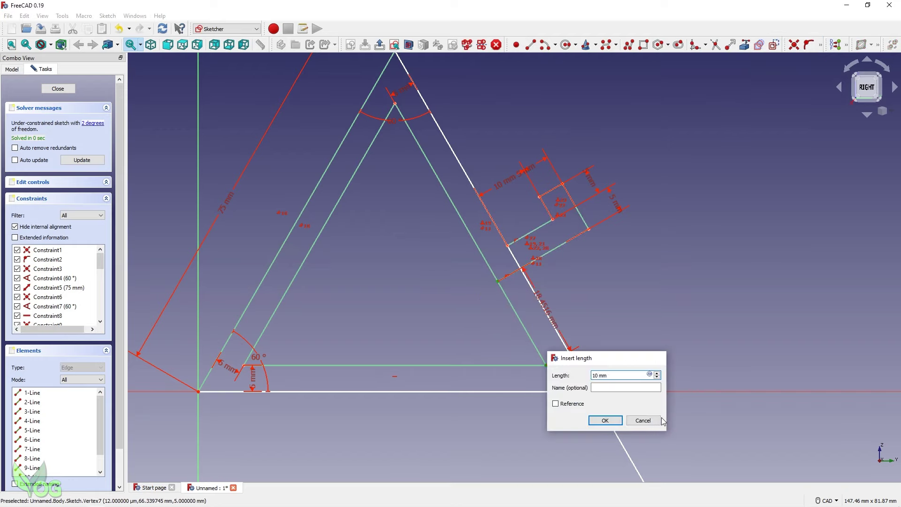
type("0")
key("Return")
key("v")
key("f")
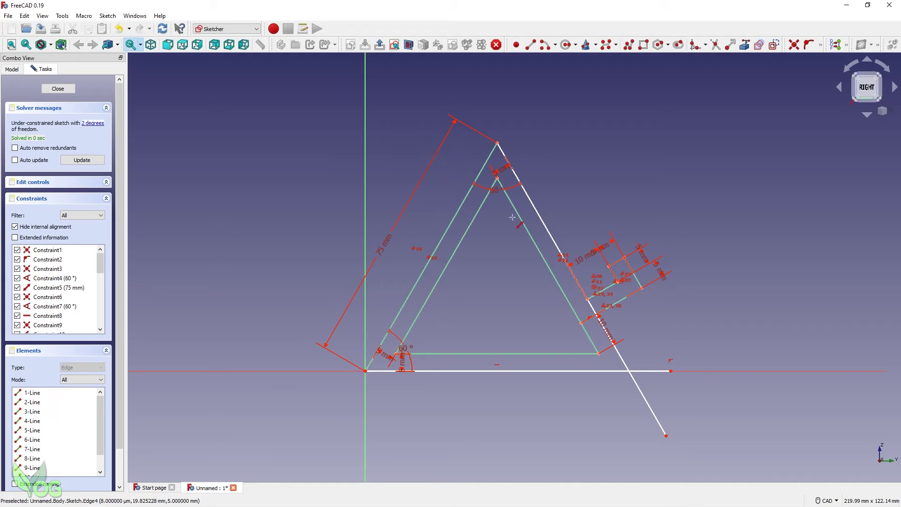
Round the inner triangle's bottom-left corner with a constraint-preserving fillet
left_click(707, 45)
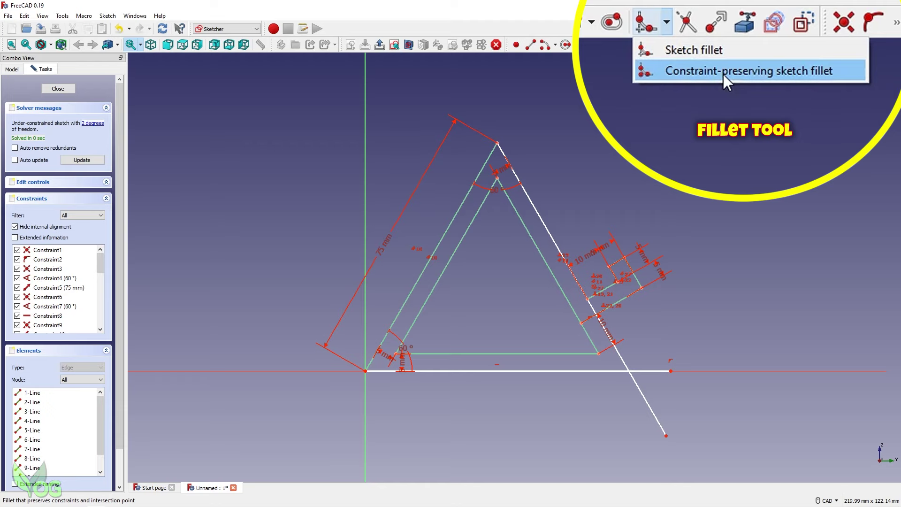
left_click(620, 70)
scroll(355, 378, "up", 5)
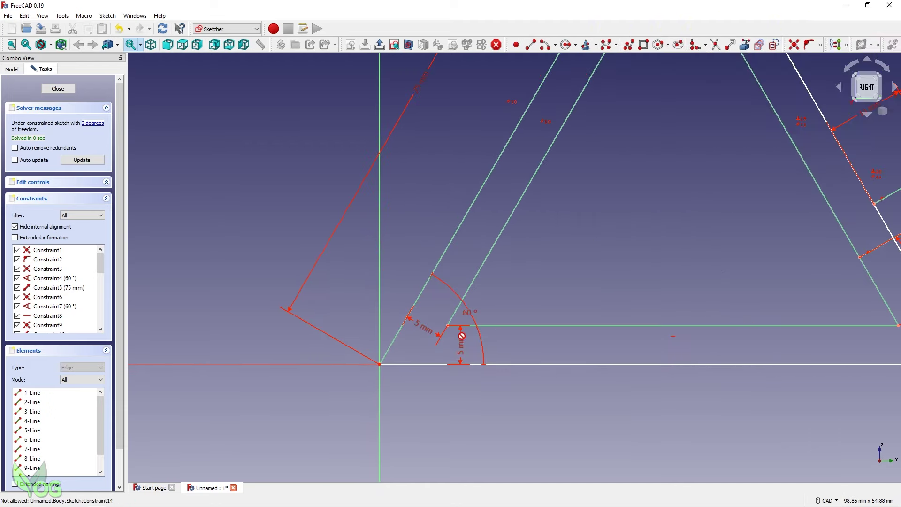
left_click(499, 326)
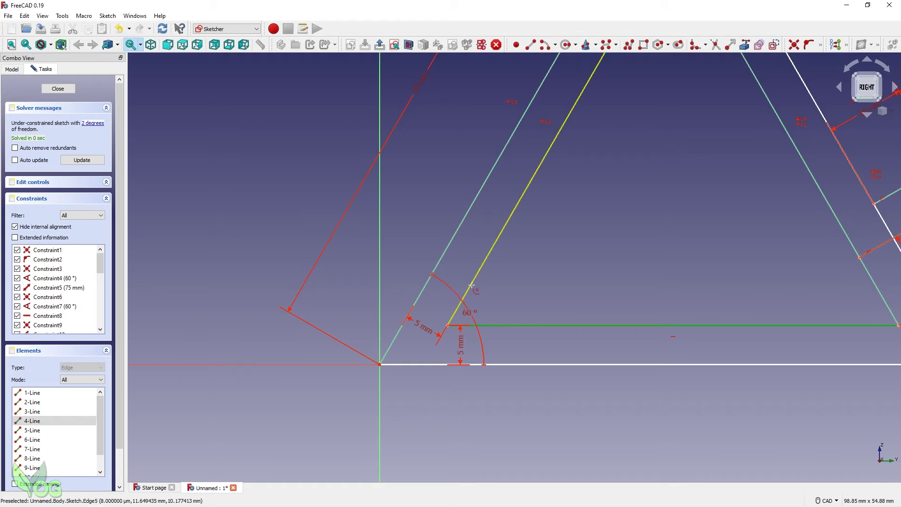
left_click(470, 288)
scroll(469, 301, "down", 5)
scroll(544, 359, "up", 2)
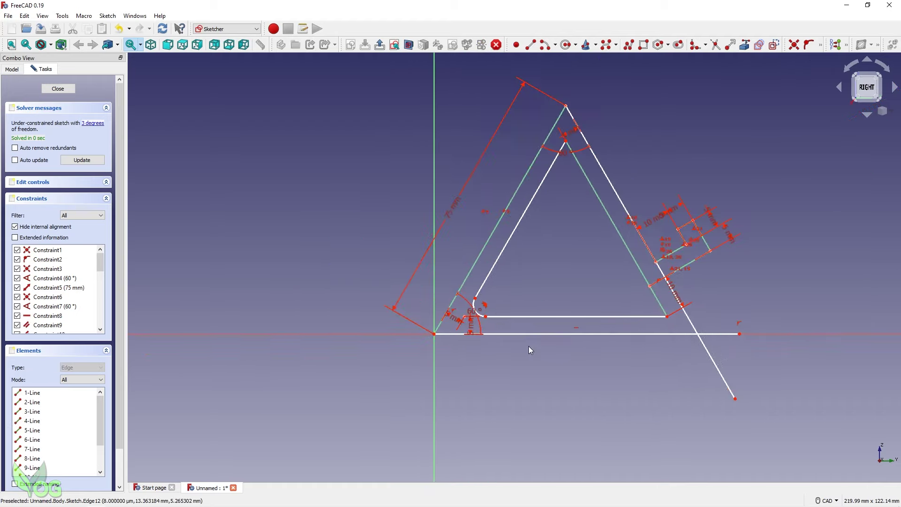
Dimension the bottom-left fillet 25 mm from the sketch origin
left_click(820, 45)
left_click(775, 89)
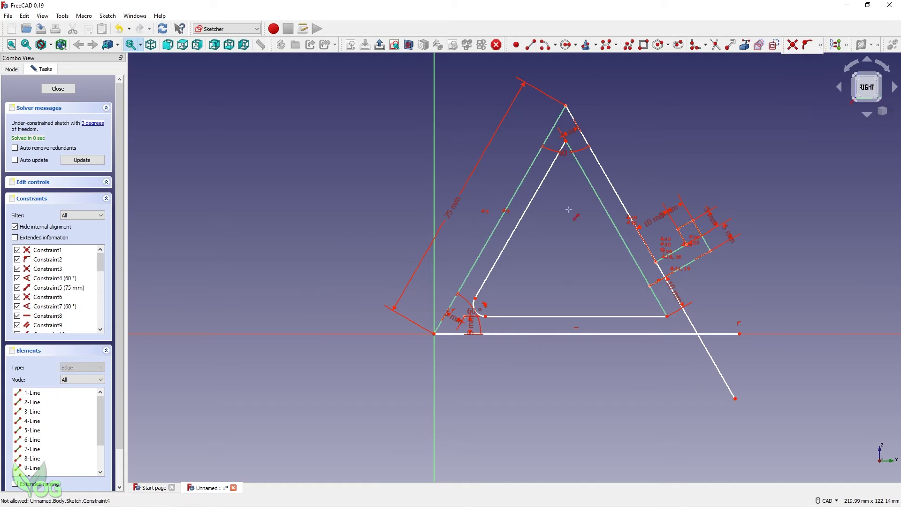
left_click(434, 334)
scroll(469, 322, "up", 4)
left_click(514, 276)
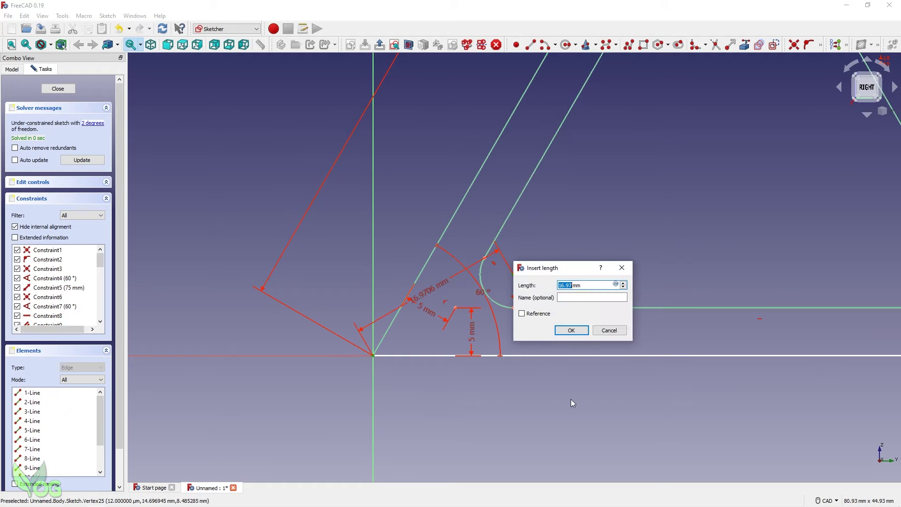
type("25")
key("Return")
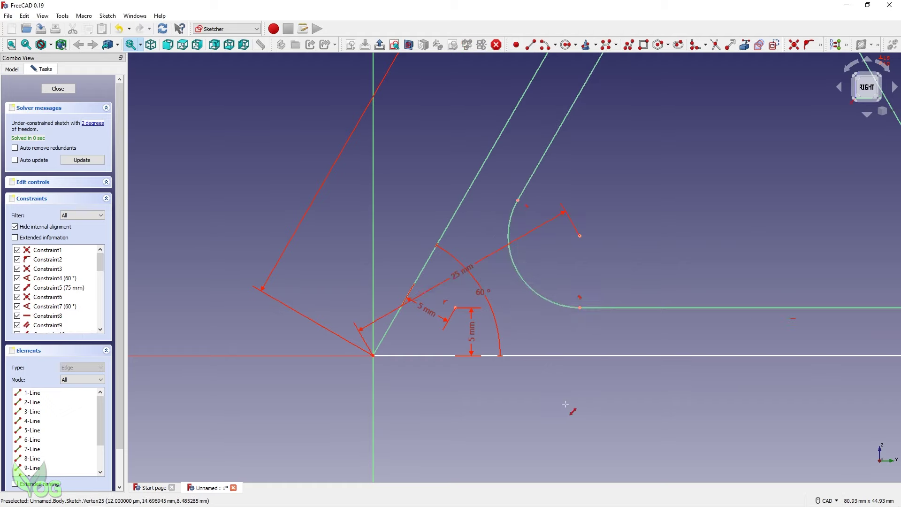
Round the inner triangle's top corner with a constraint-preserving fillet
scroll(572, 385, "down", 4)
middle_click_drag(566, 390, 453, 406)
scroll(599, 160, "up", 2)
middle_click_drag(563, 216, 585, 197)
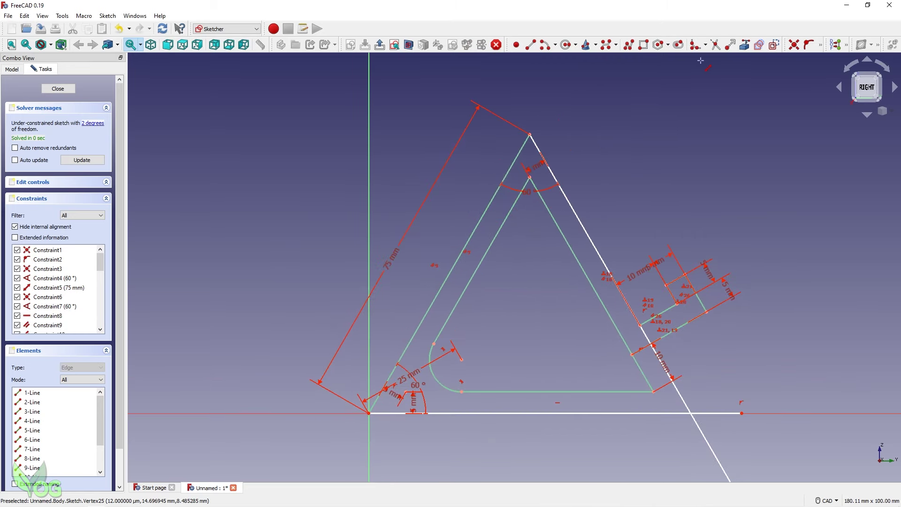
left_click(707, 45)
left_click(753, 71)
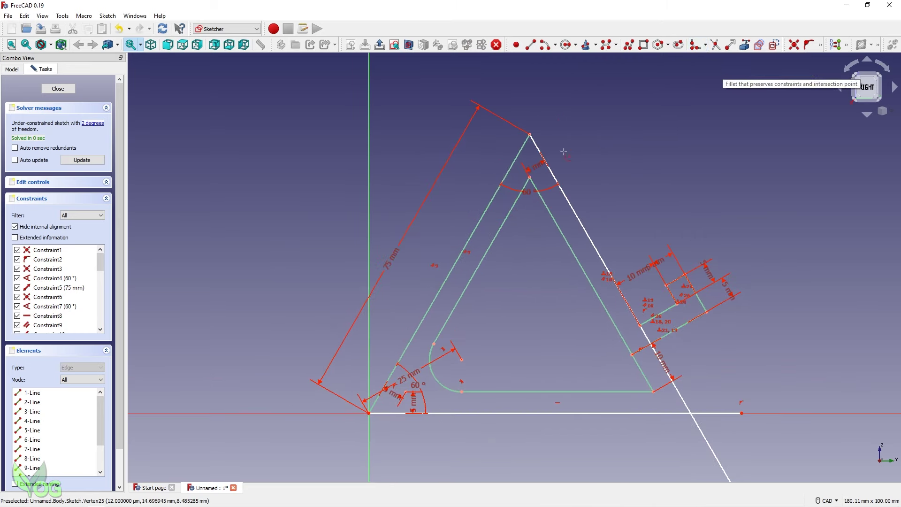
left_click(516, 201)
left_click(542, 200)
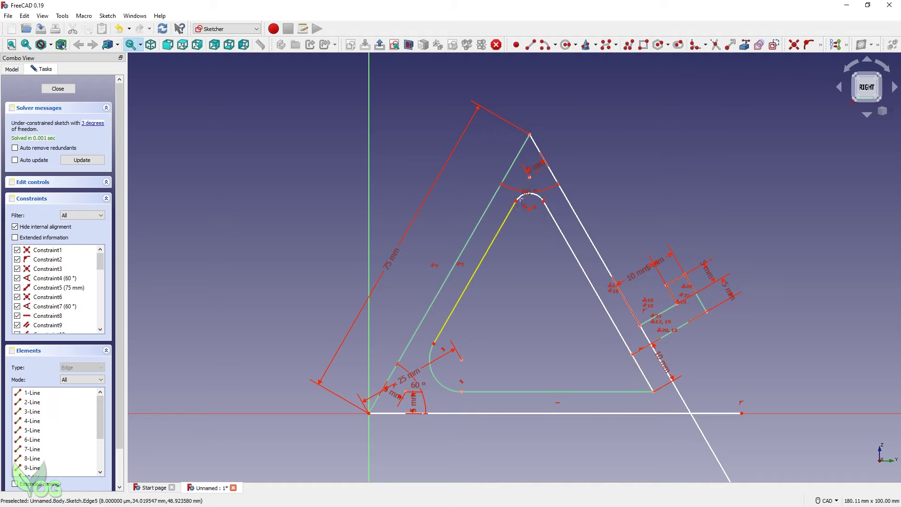
Fix the top fillet's centre 25 mm vertically below the triangle's apex
left_click(821, 45)
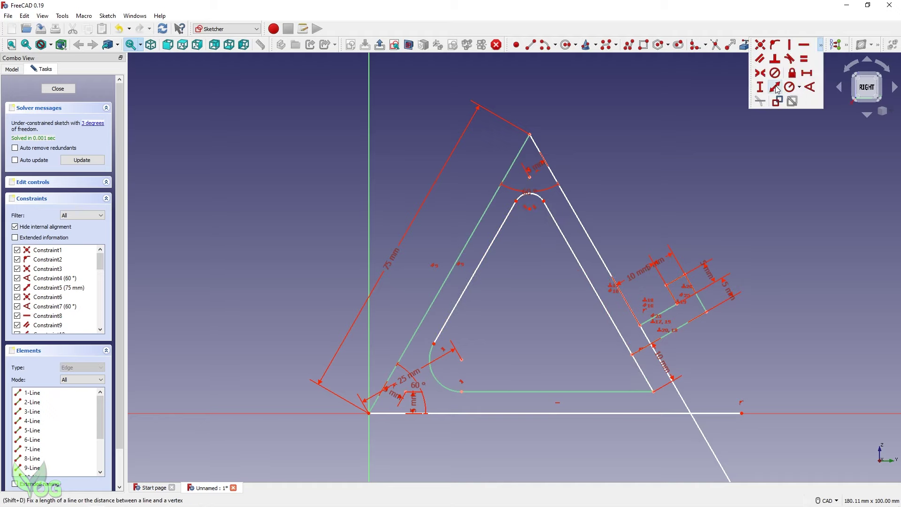
left_click(530, 135)
left_click(529, 208)
type("i")
type("25")
key("Return")
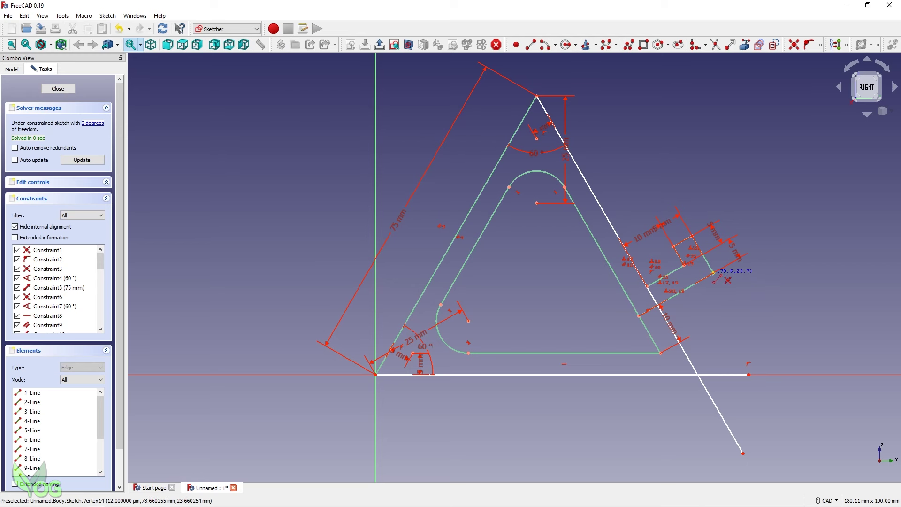
Draw a line down from the slot's outer corner and make it perpendicular to the base line
left_click(713, 272)
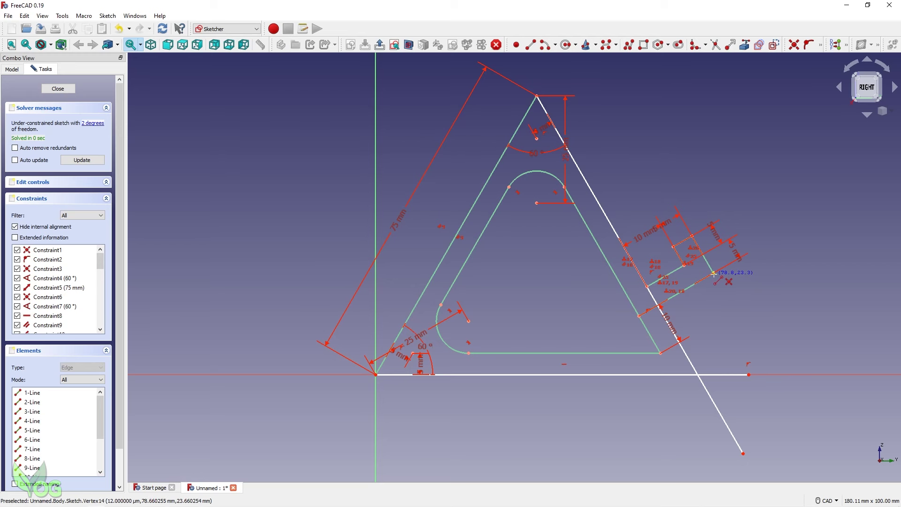
left_click(741, 411)
left_click(820, 44)
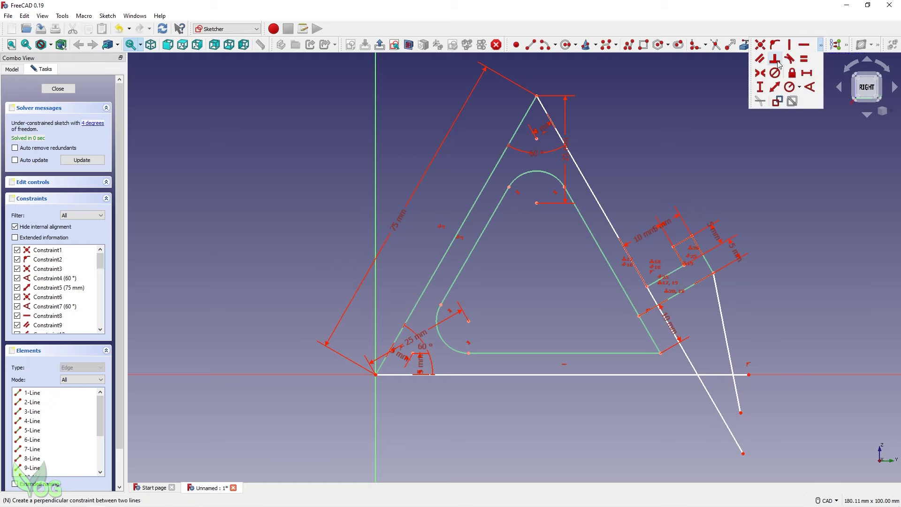
left_click(790, 74)
left_click(723, 374)
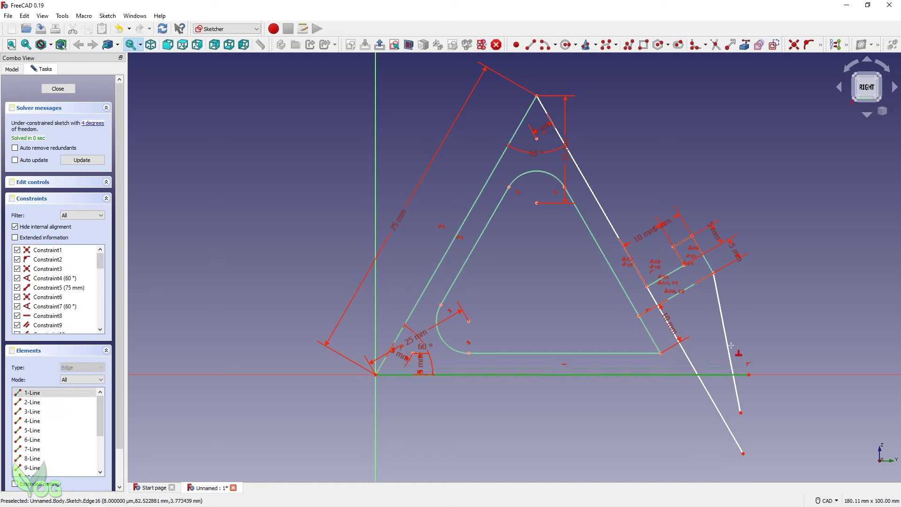
left_click(732, 369)
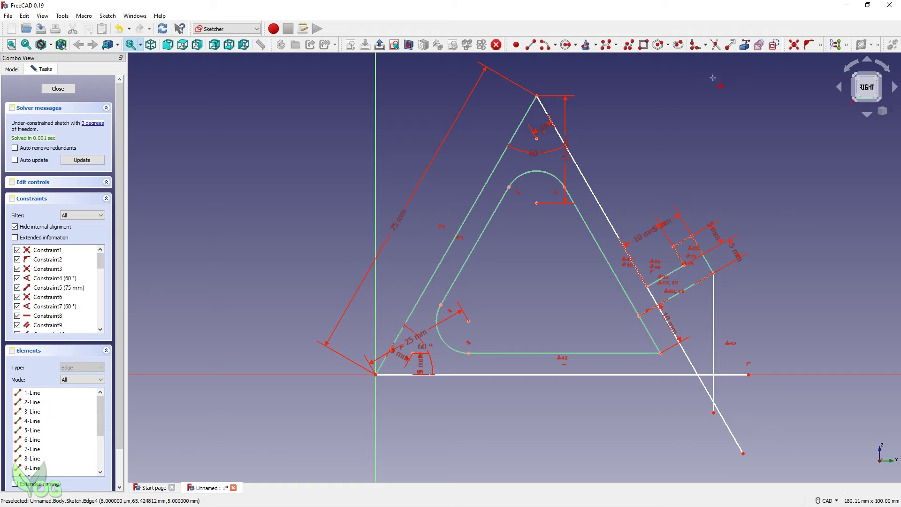
Trim the vertical and base line overhangs so the lower-right corner closes
left_click(713, 49)
left_click(727, 425)
left_click(706, 390)
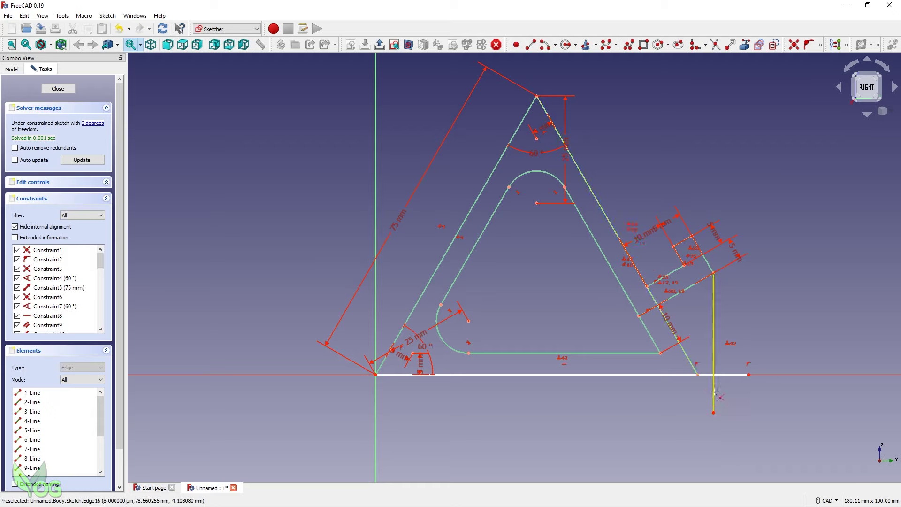
left_click(713, 398)
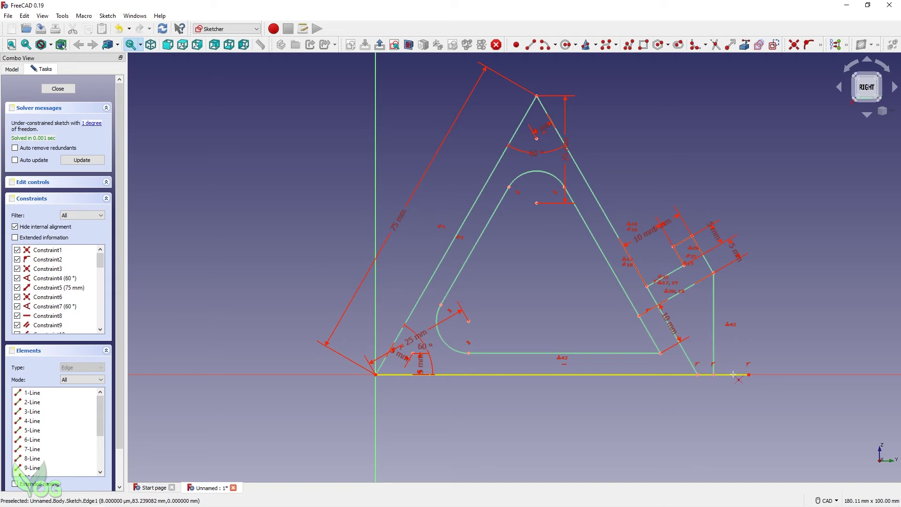
left_click(734, 375)
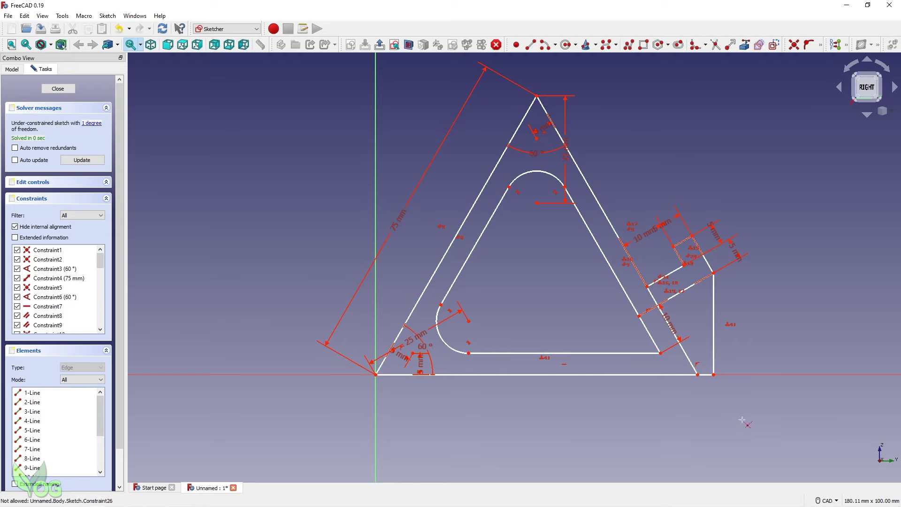
scroll(619, 321, "up", 2)
left_click(527, 365)
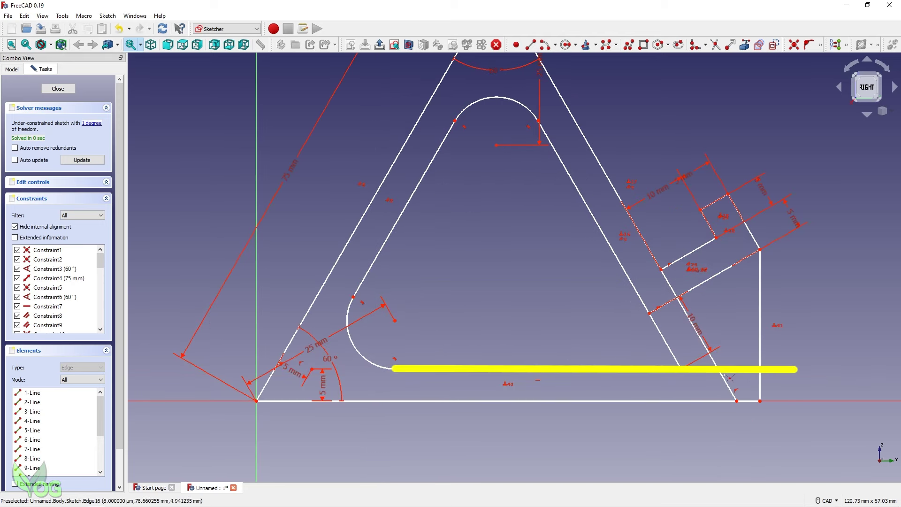
Undo an accidental point drag and draw a horizontal line from the inner bottom corner past the vertical edge
key("Escape")
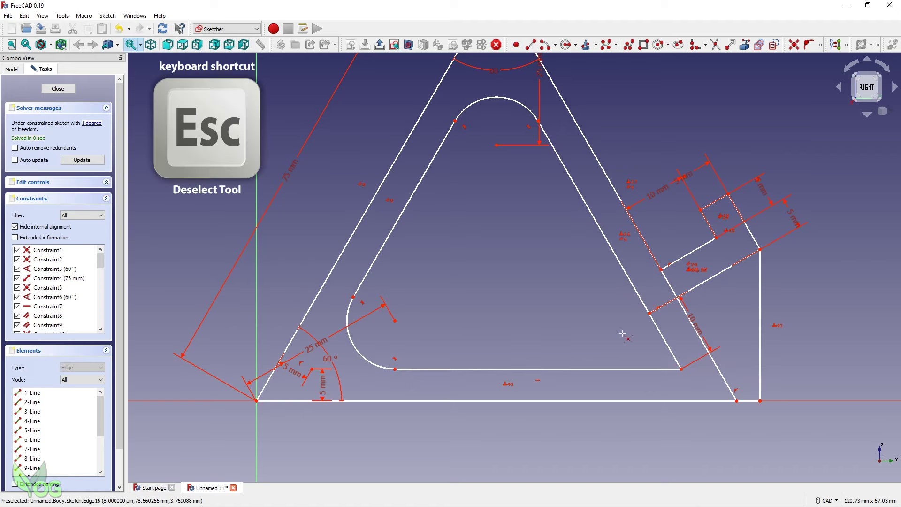
mouse_move(693, 387)
left_mouse_down()
mouse_move(688, 376)
mouse_move(754, 378)
left_mouse_up()
key("ctrl+z")
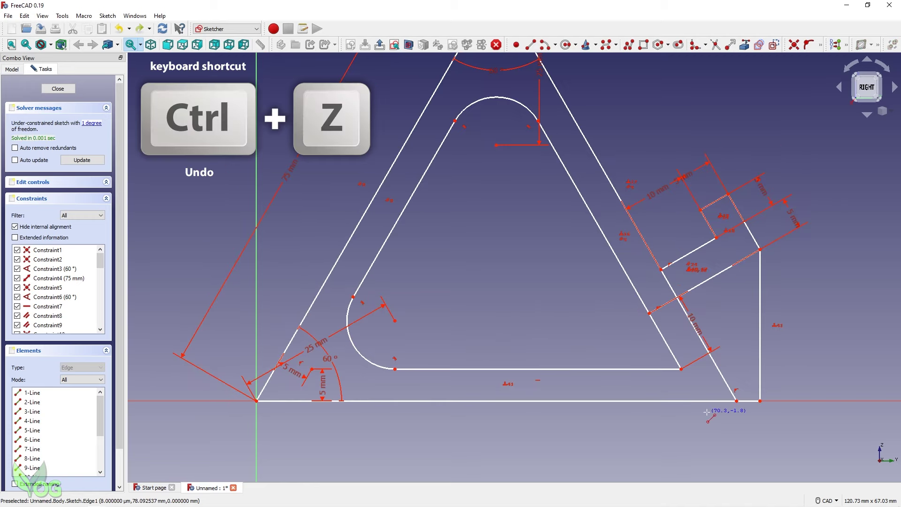
left_click(681, 369)
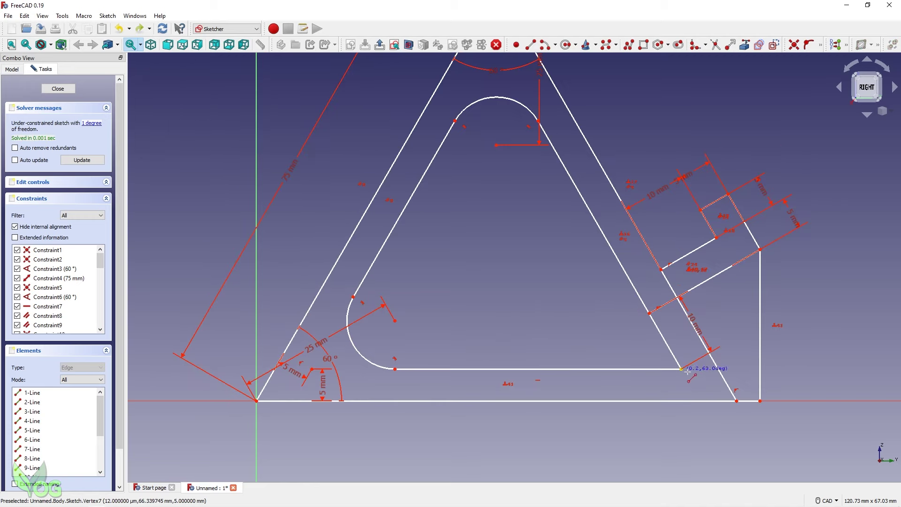
left_click(811, 369)
Trim the excess line ends and the triangle's lower-right corner to form the base lip
left_click(714, 47)
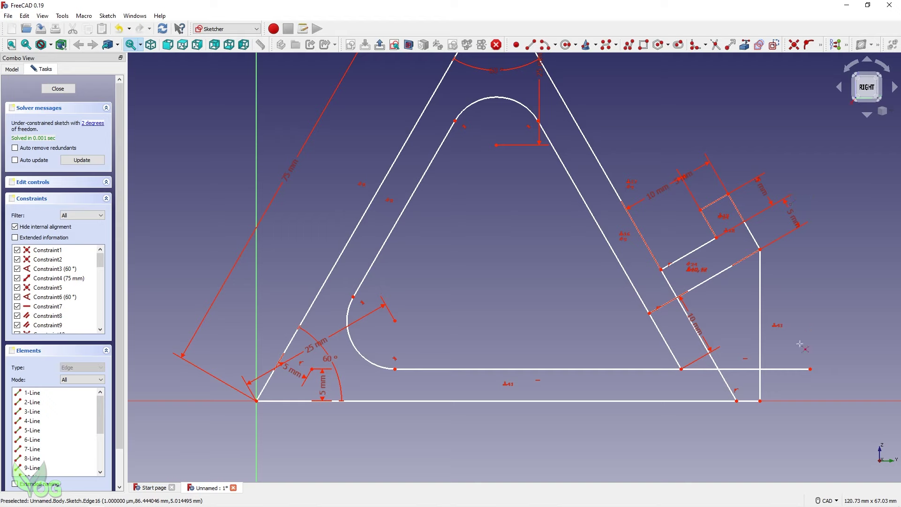
left_click(788, 369)
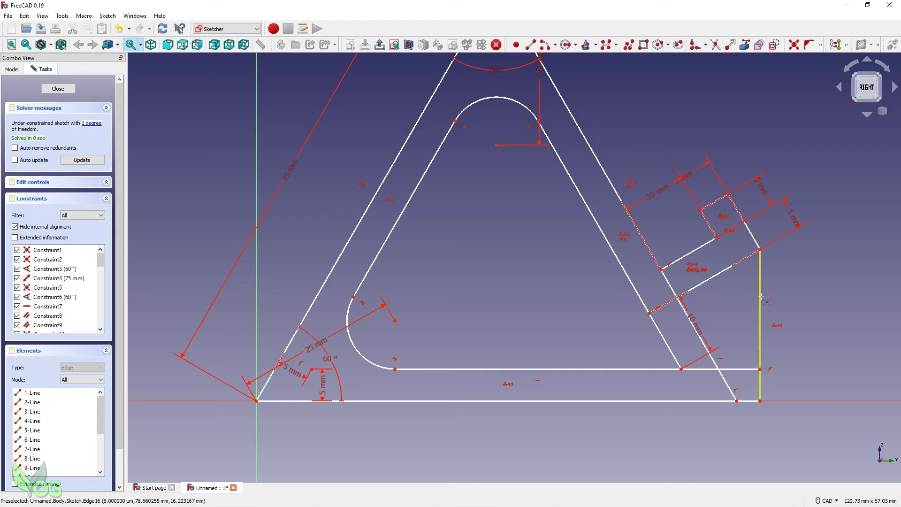
left_click(763, 300)
left_click(665, 341)
left_click(715, 367)
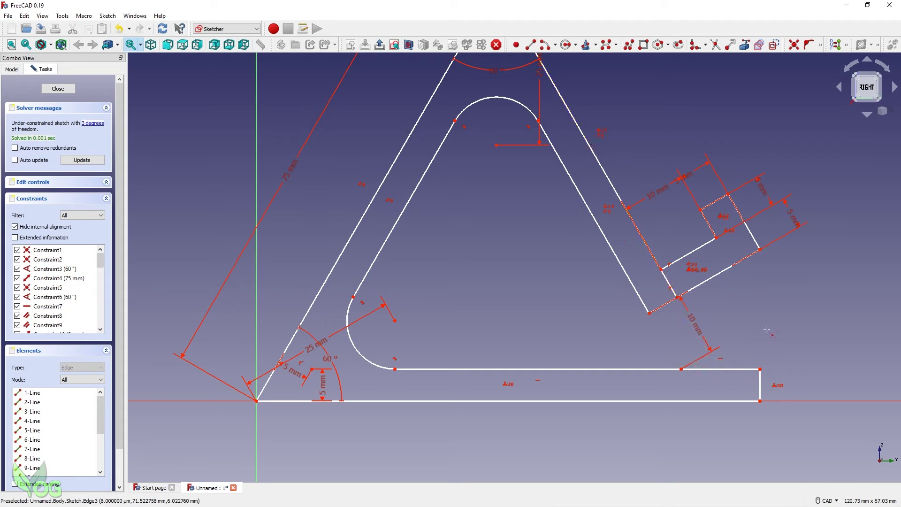
Recompute the holder profile sketch and close it
scroll(767, 330, "down", 4)
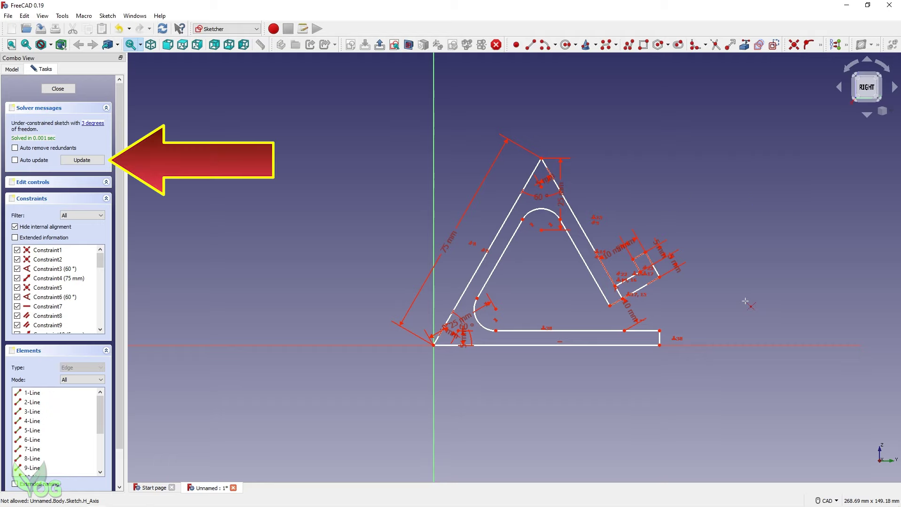
left_click(86, 164)
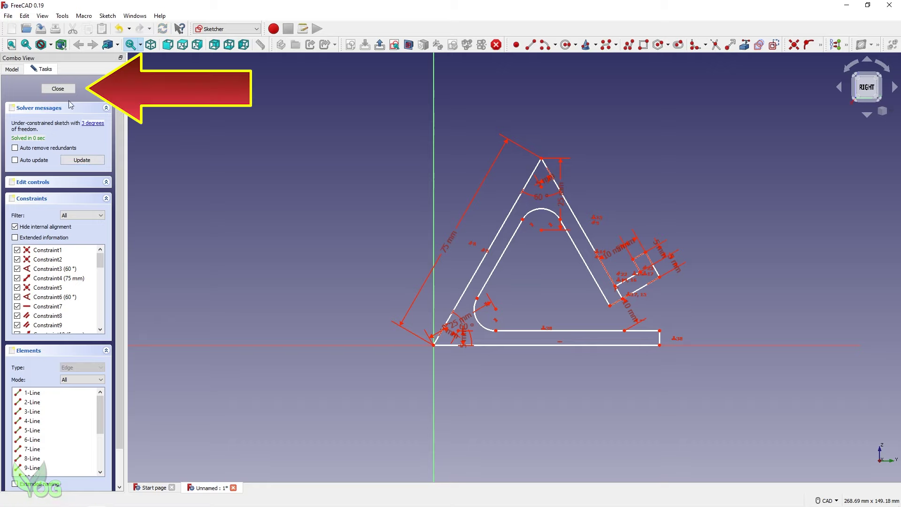
left_click(58, 88)
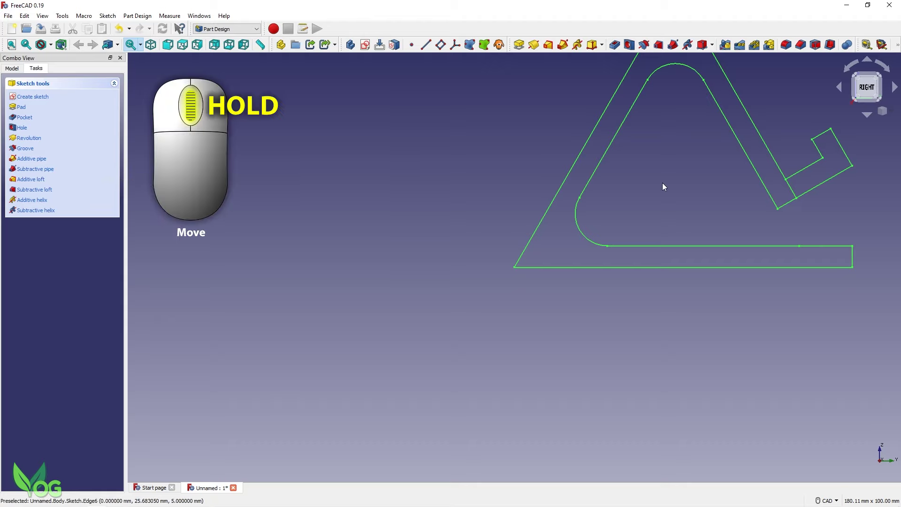
mouse_move(664, 187)
middle_mouse_down()
mouse_move(632, 221)
mouse_move(512, 290)
middle_mouse_up()
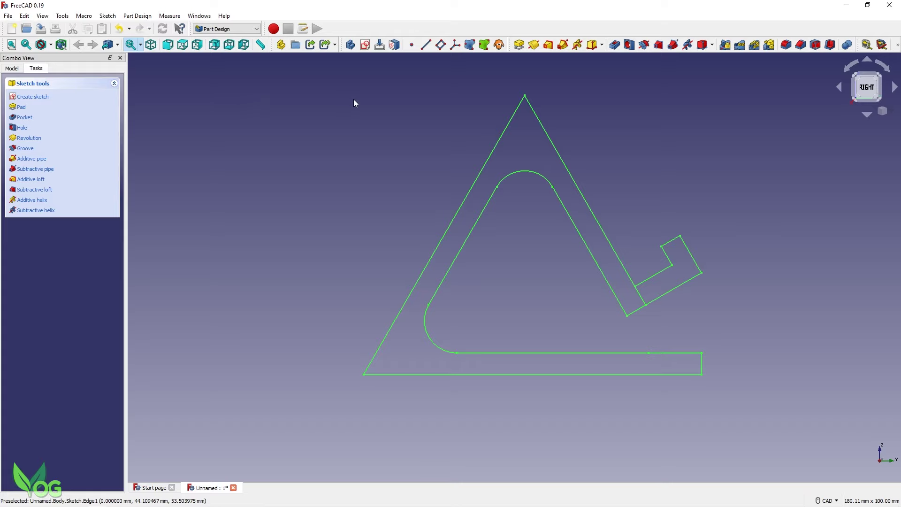
Reopen the profile sketch, trim the stray short segment by the slot, and close it
left_click(11, 69)
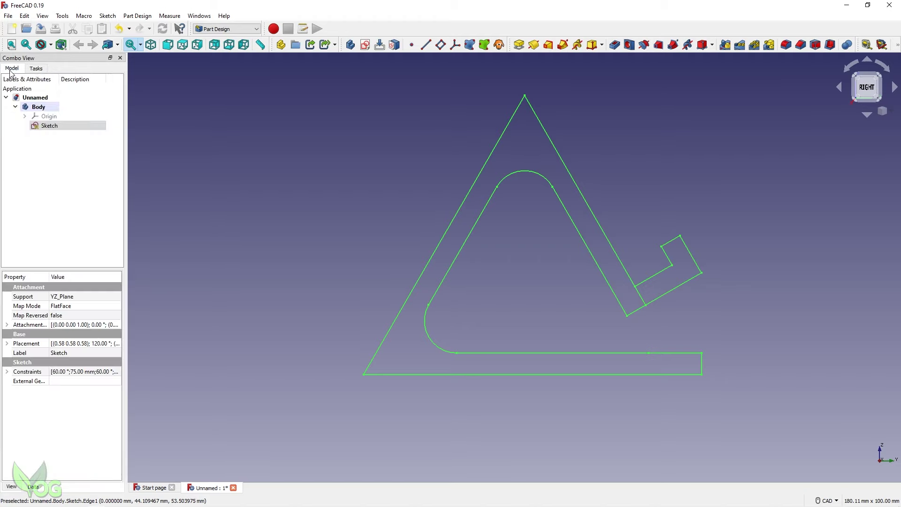
left_click(48, 127)
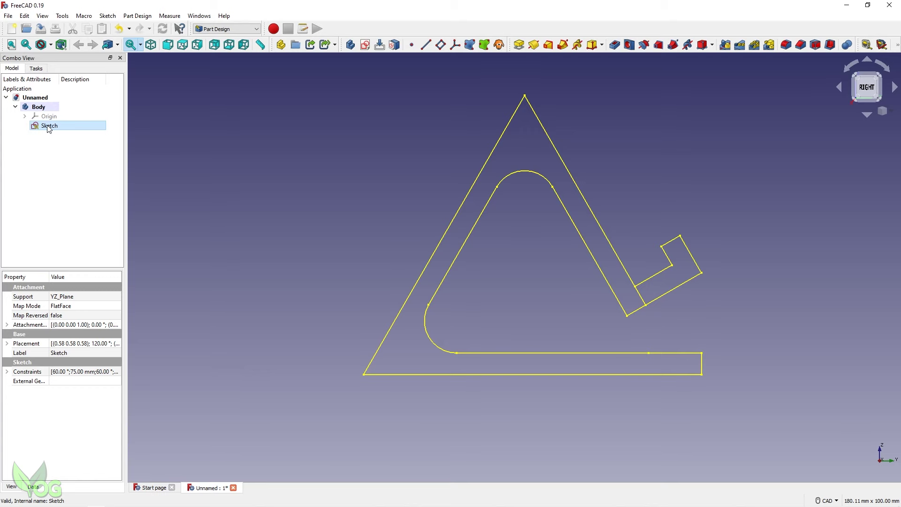
double_click(49, 126)
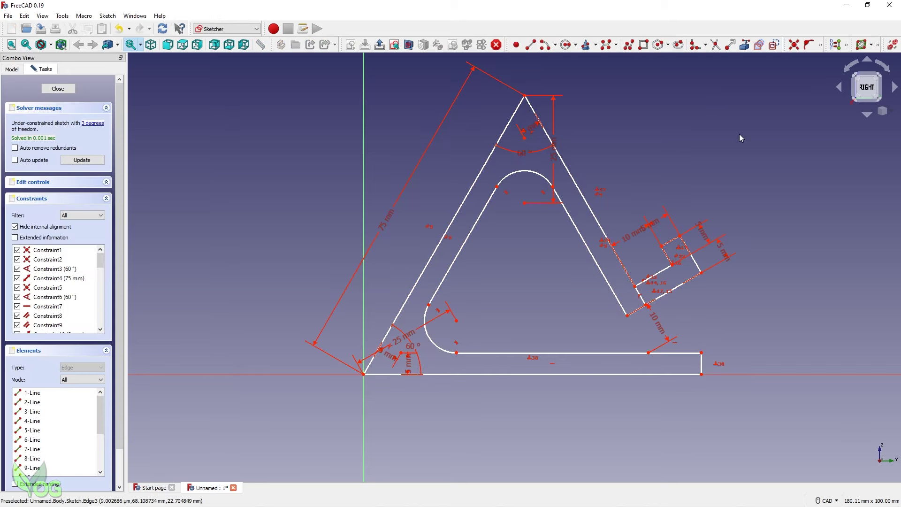
left_click(716, 45)
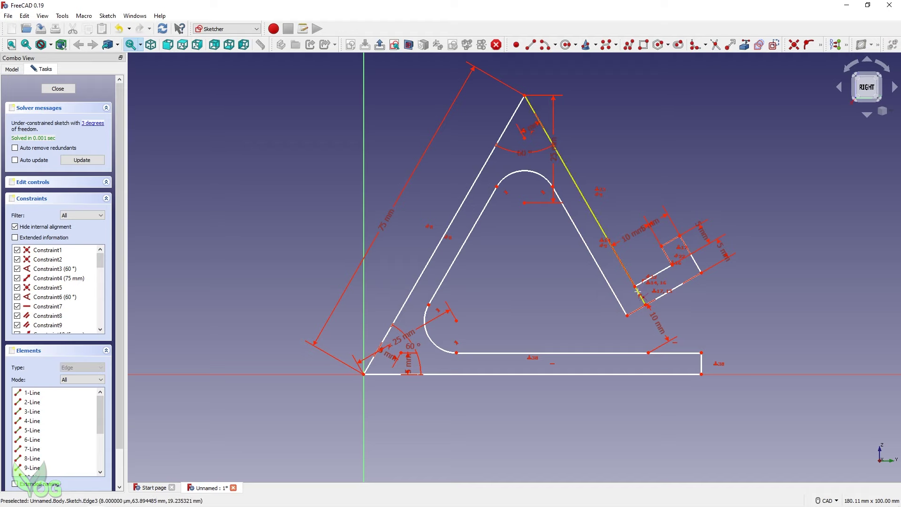
left_click(638, 295)
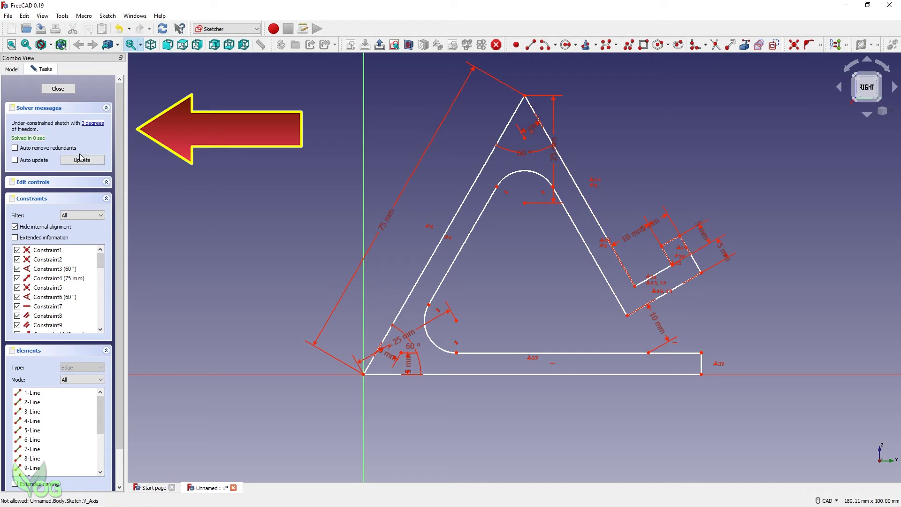
left_click(58, 89)
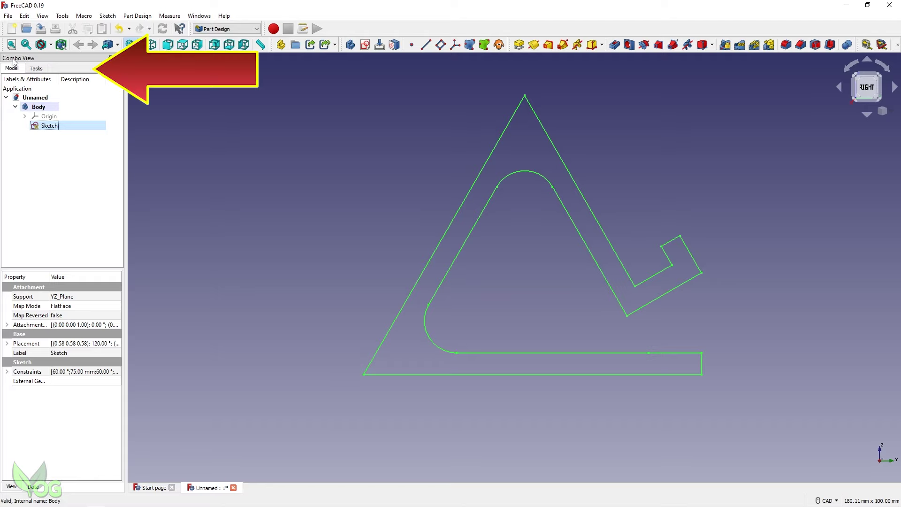
Switch the Combo View to the Tasks tab
left_click(36, 69)
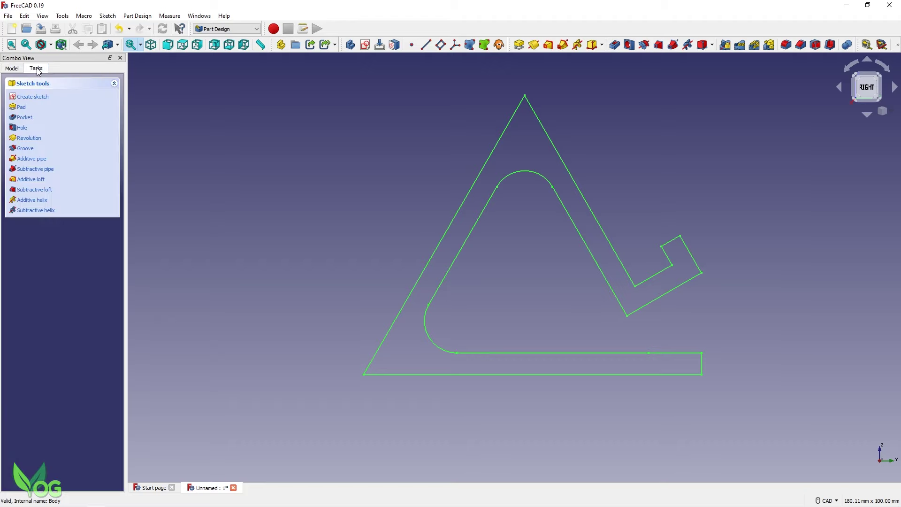
Pad the profile sketch to a length of 75 mm
left_click(21, 108)
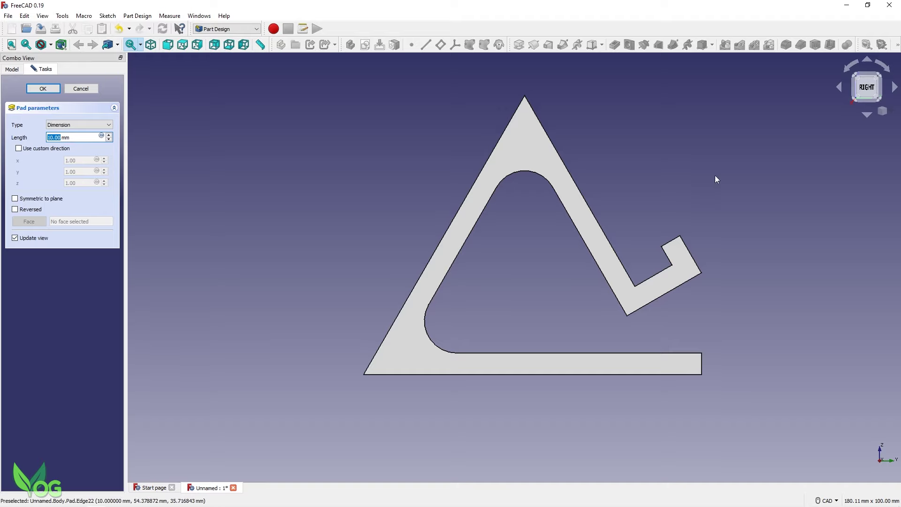
right_click_drag(786, 184, 725, 214, "shift")
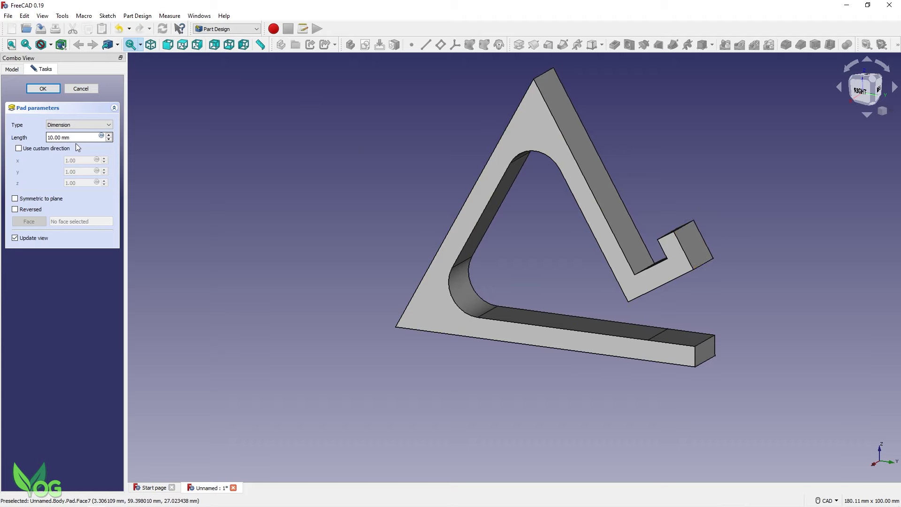
left_click_drag(71, 137, 40, 136)
type("75")
key("Return")
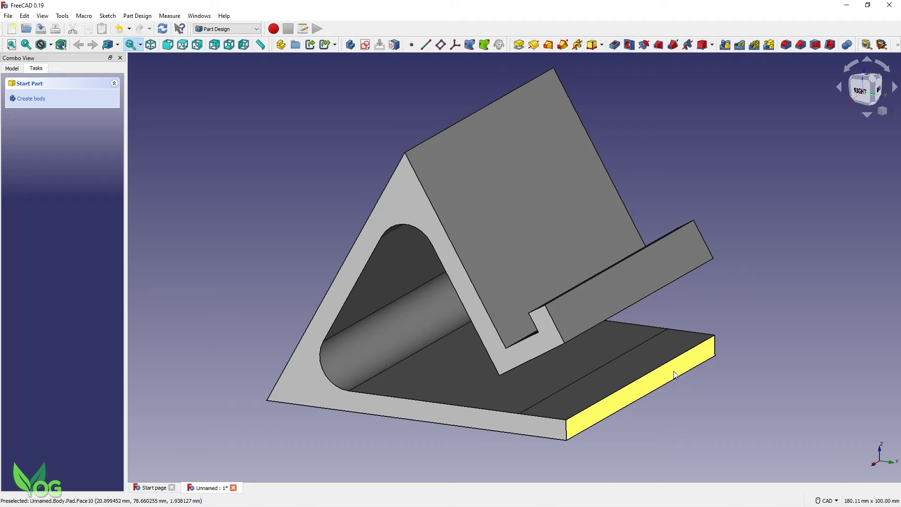
Attach a datum plane to the base's end face and create a new sketch on it
left_click(647, 385)
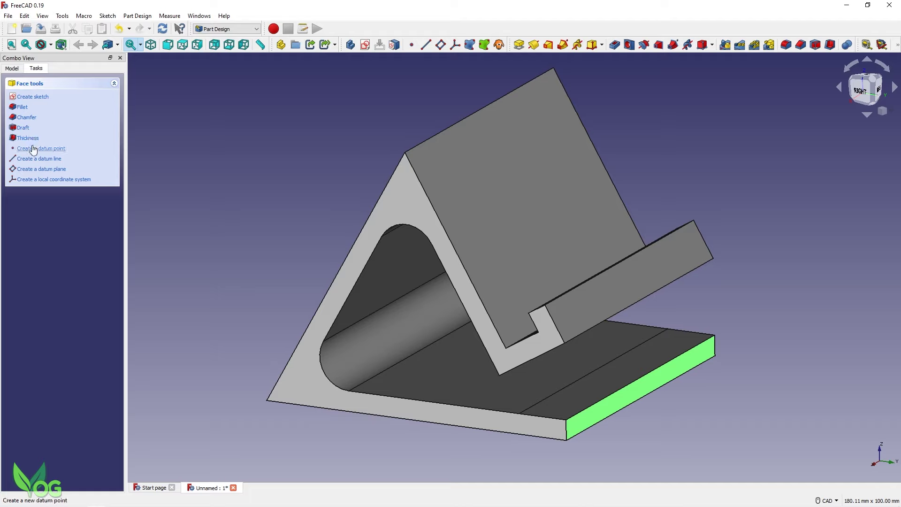
left_click(57, 172)
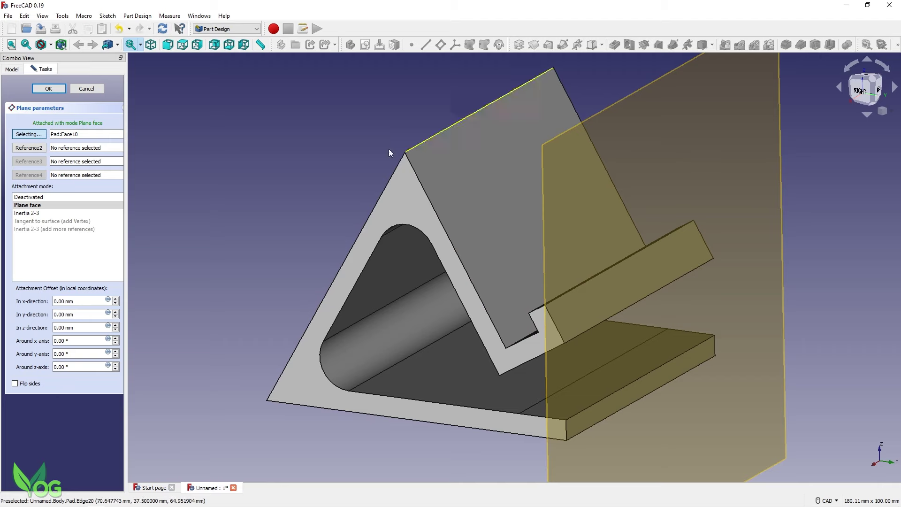
left_click(45, 90)
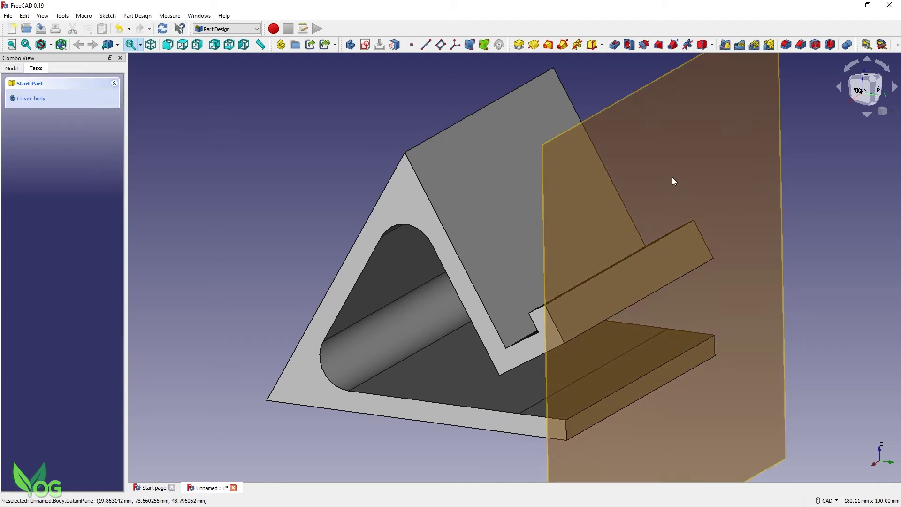
left_click(673, 182)
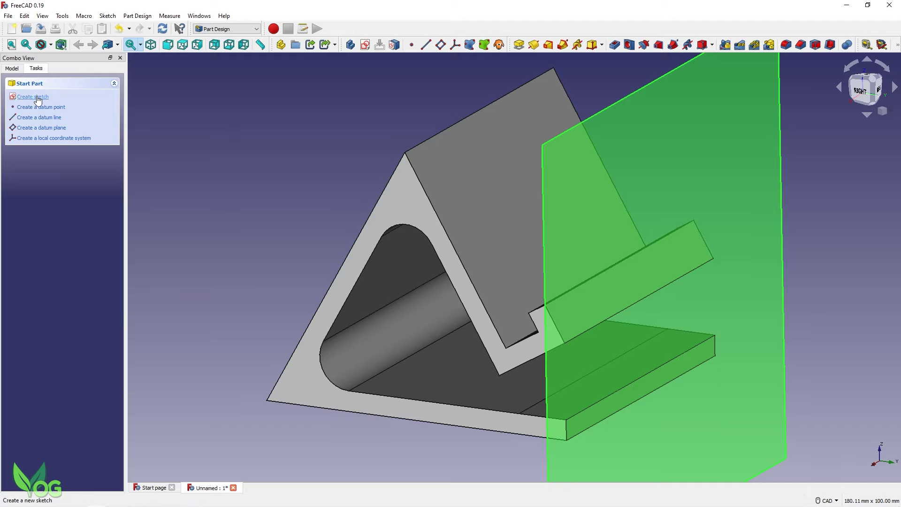
left_click(37, 97)
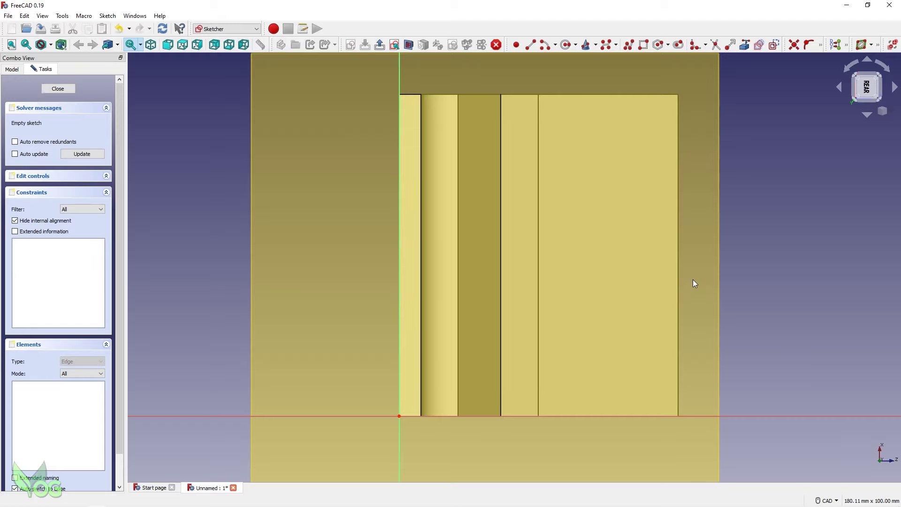
Rotate the sketch view upright and centre the holder on screen
scroll(745, 258, "down", 2)
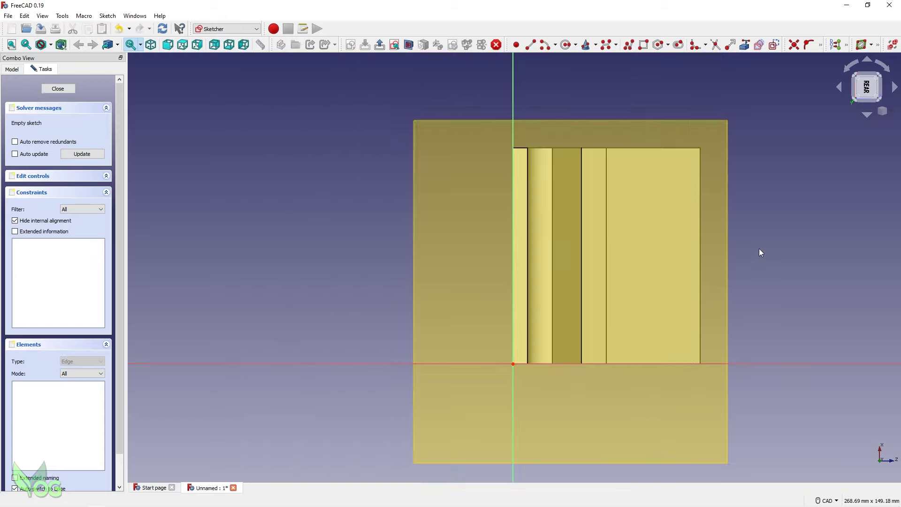
left_click(846, 70)
left_click(847, 71)
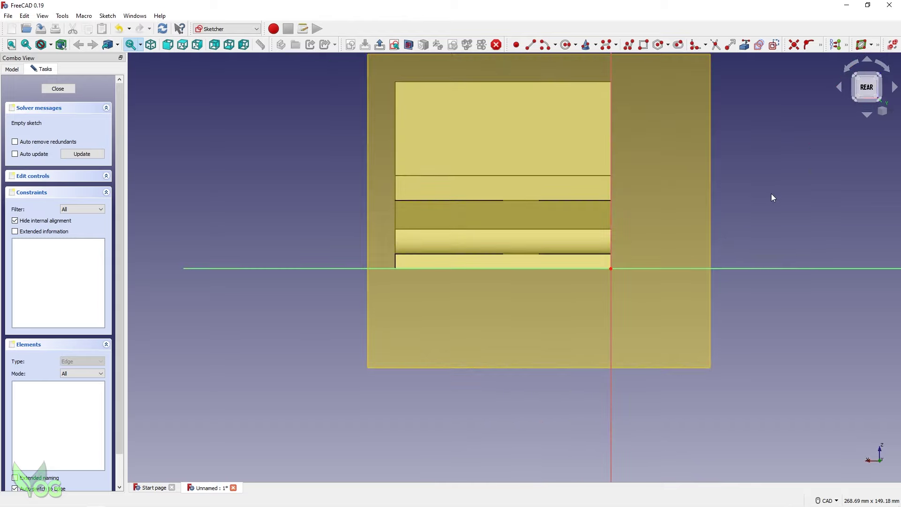
scroll(770, 194, "down", 2)
middle_click_drag(766, 192, 736, 238)
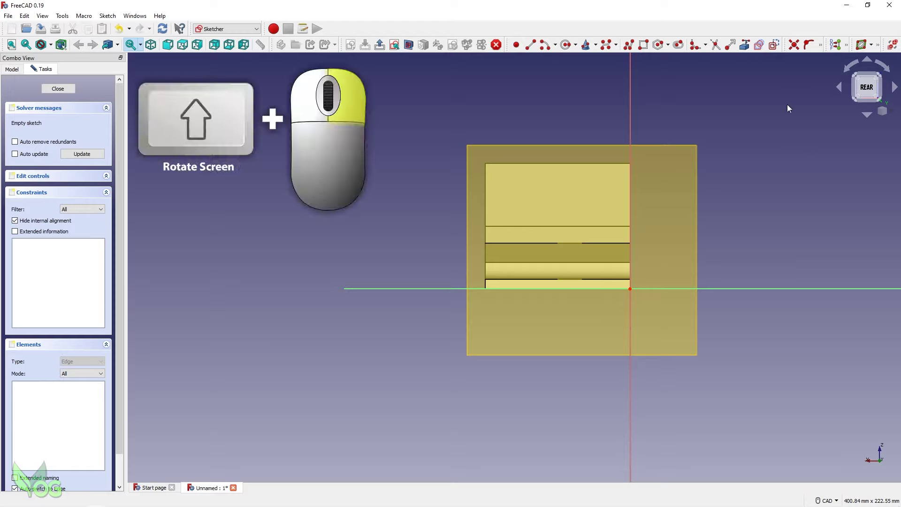
mouse_move(408, 157)
right_mouse_down("shift")
mouse_move(376, 147)
mouse_move(466, 184)
mouse_move(427, 165)
mouse_move(477, 176)
mouse_move(513, 203)
mouse_move(451, 197)
mouse_move(421, 180)
right_mouse_up("shift")
key("4")
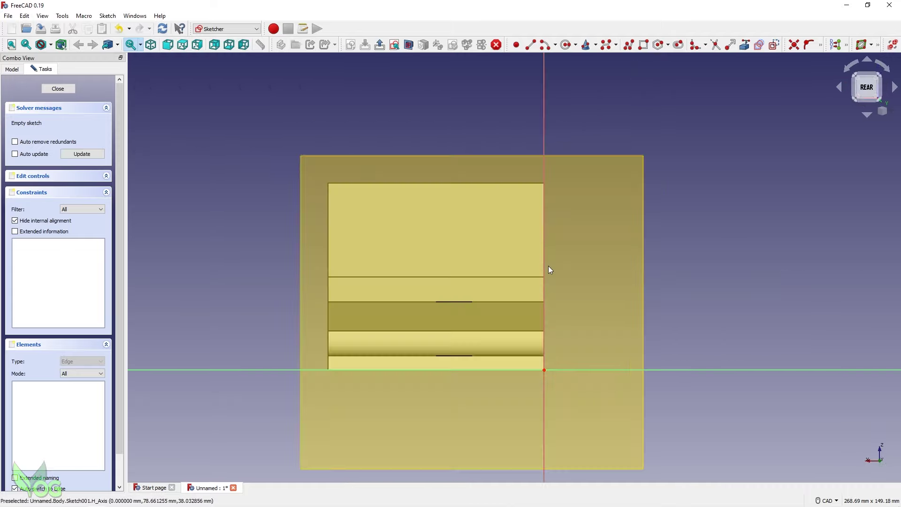
middle_click_drag(564, 273, 596, 245)
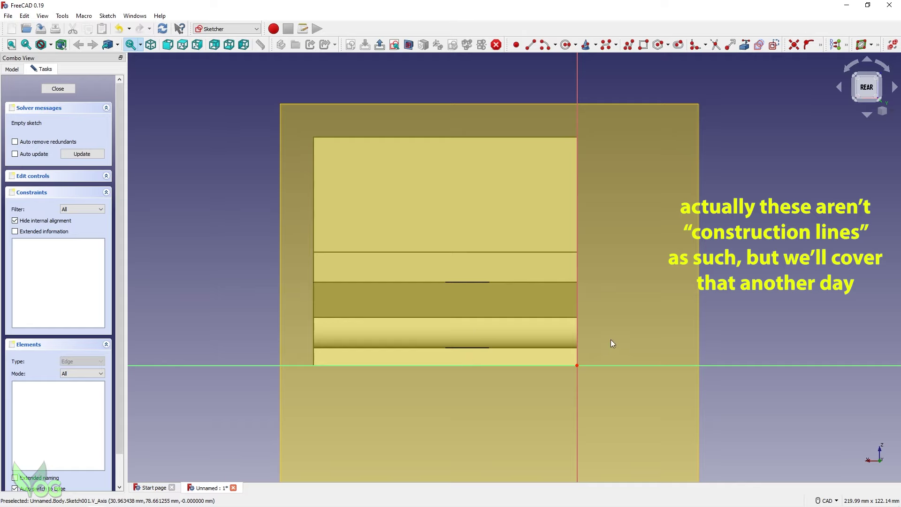
Draw a horizontal line from the sketch origin leftward along the axis
key("g")
key("l")
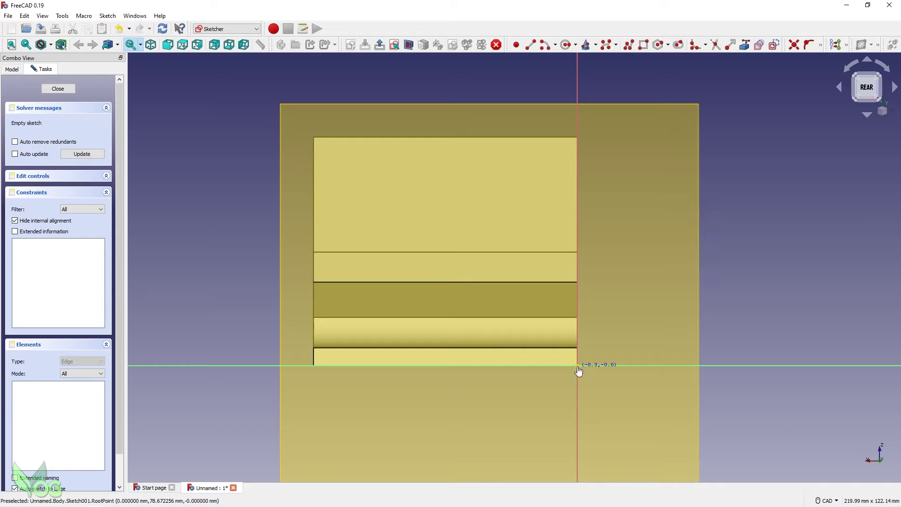
left_click(577, 366)
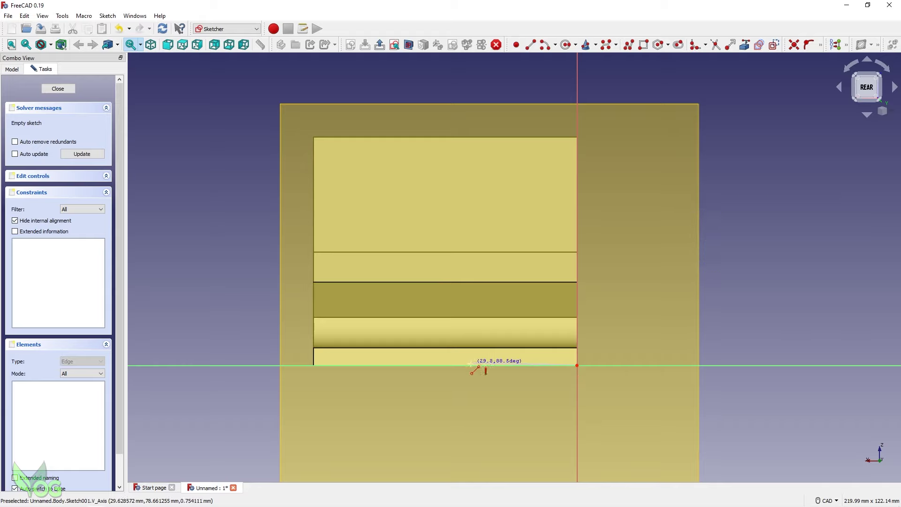
left_click(369, 365)
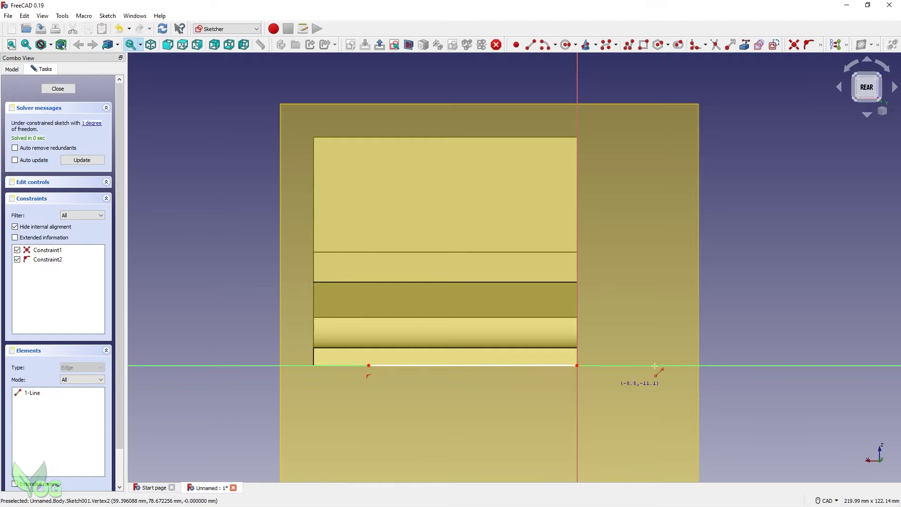
Constrain the line's length to 75/2, i.e. 37.5 mm
left_click(820, 47)
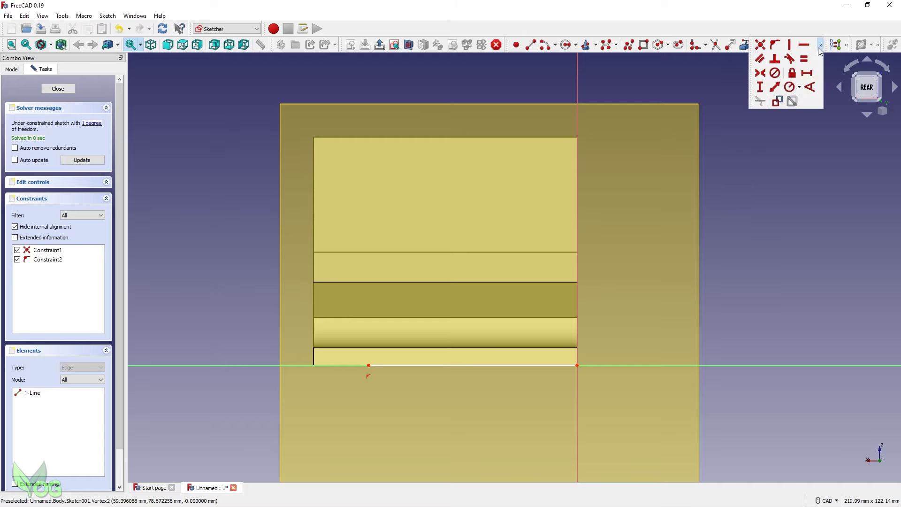
left_click(775, 88)
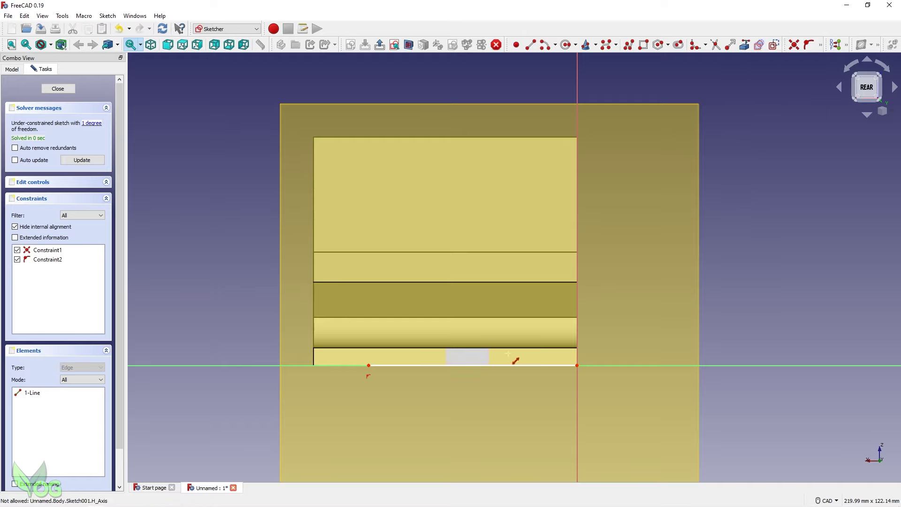
left_click(578, 365)
left_click(368, 366)
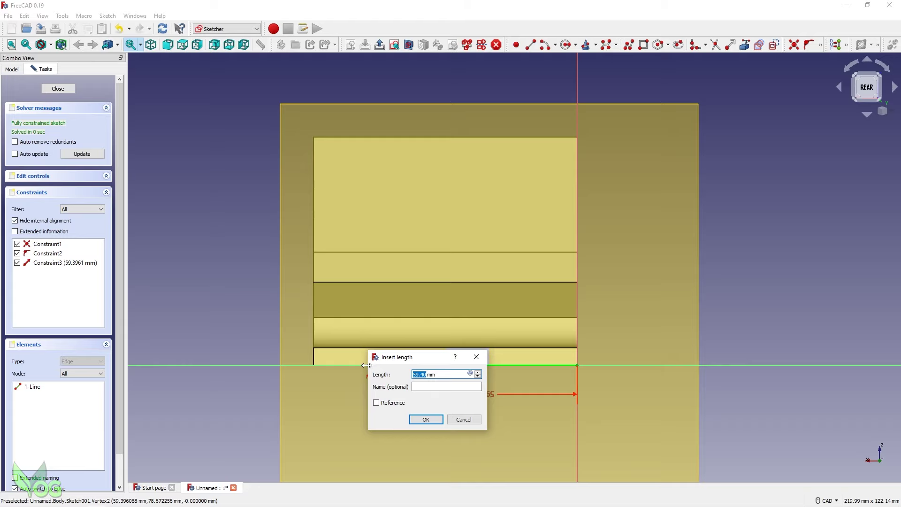
type("75/2")
key("Return")
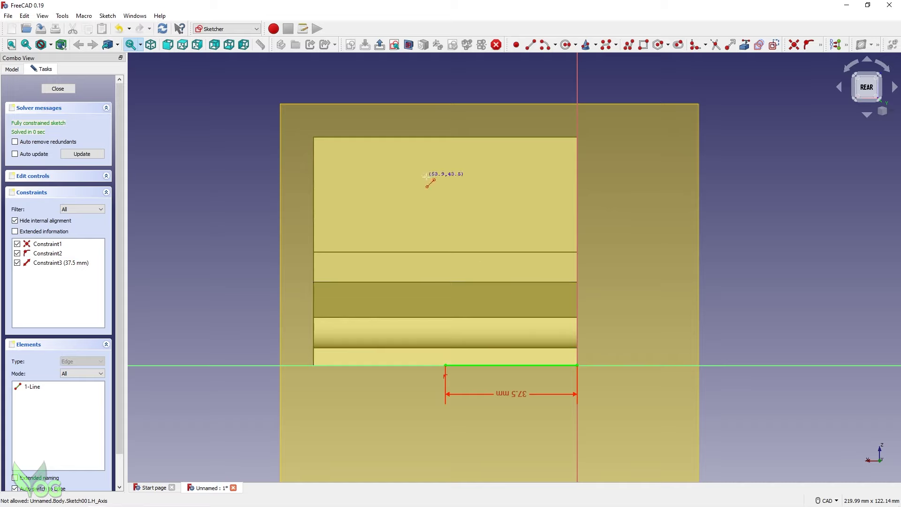
Draw a vertical line from the 37.5 mm line's left end up past the holder's top
left_click(445, 365)
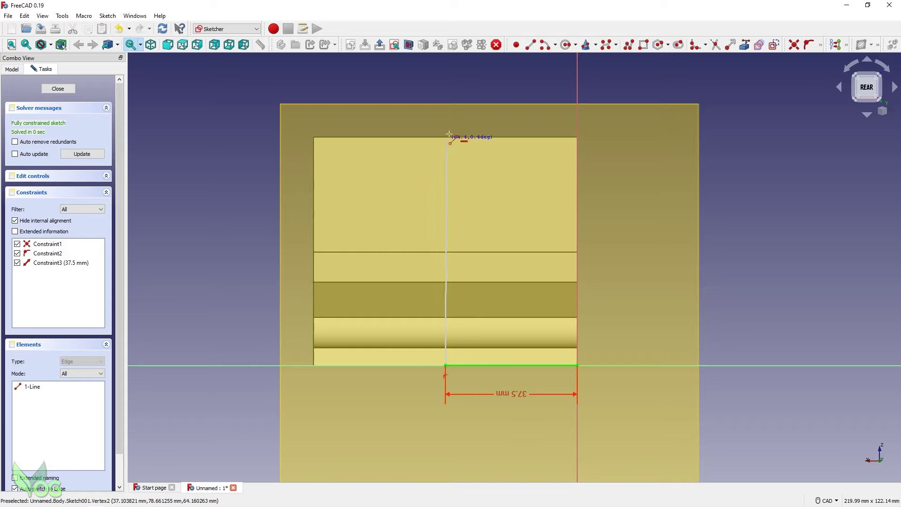
left_click(484, 119)
left_click(820, 46)
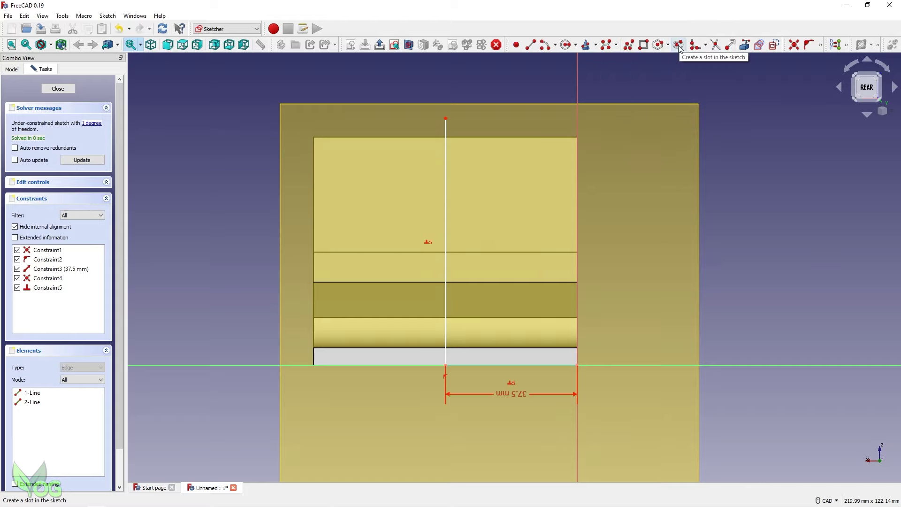
Draw a slot centred on the vertical line
left_click(679, 46)
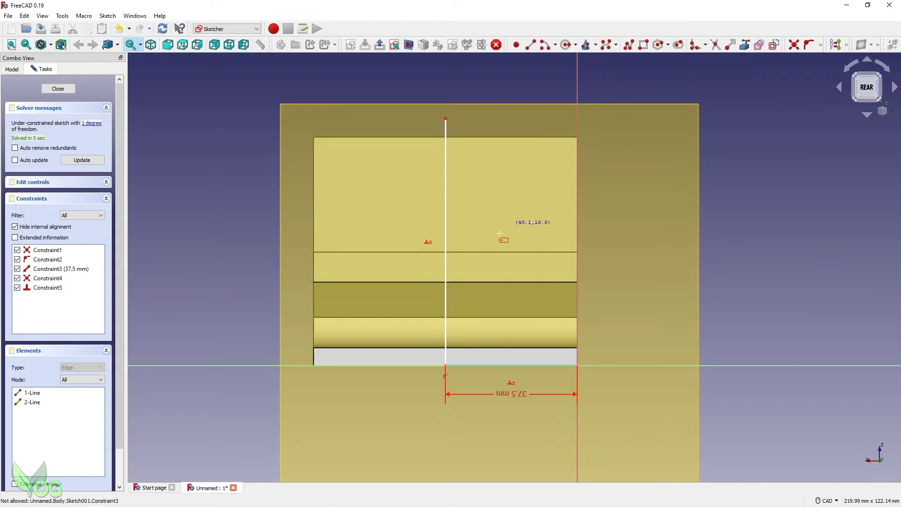
left_click(443, 248)
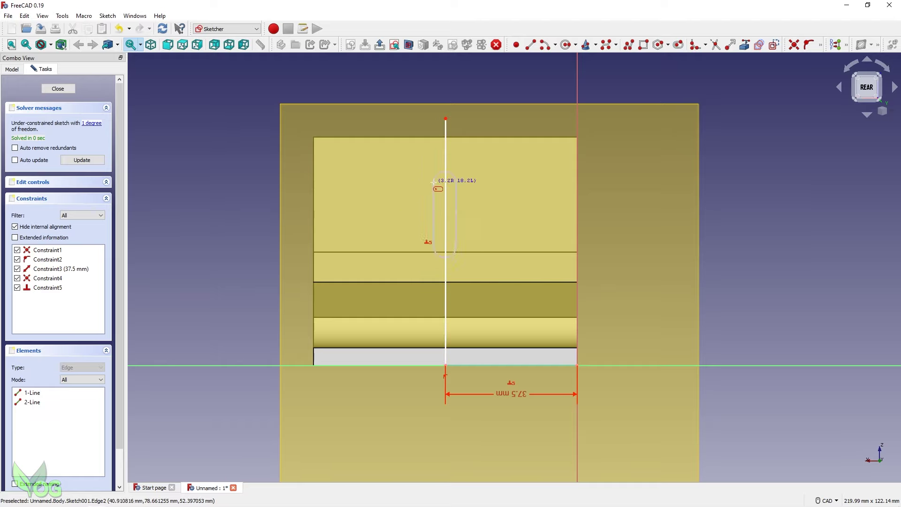
left_click(397, 129)
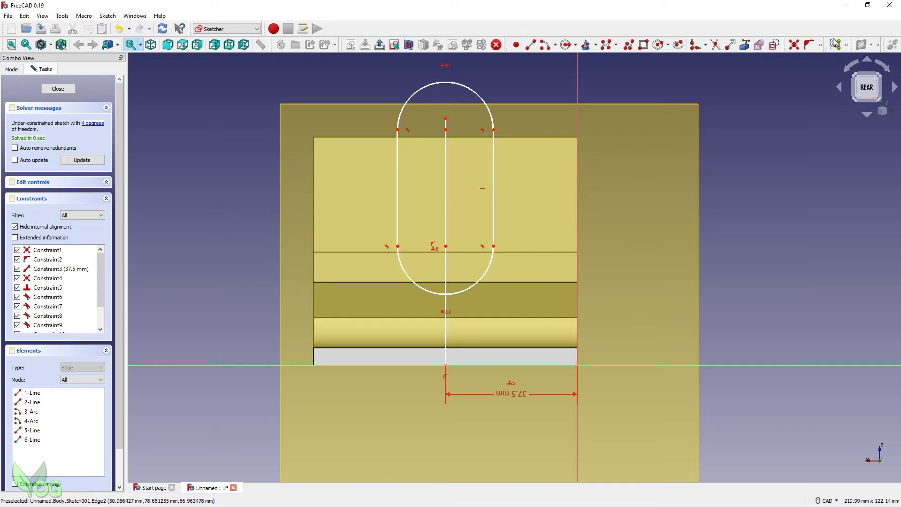
Constrain the slot's width across its arc ends to 25 mm
left_click(820, 45)
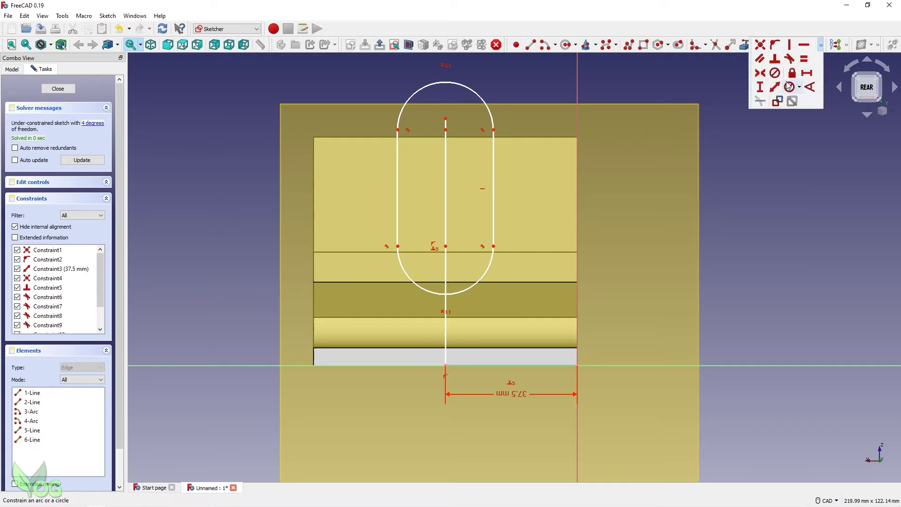
left_click(776, 89)
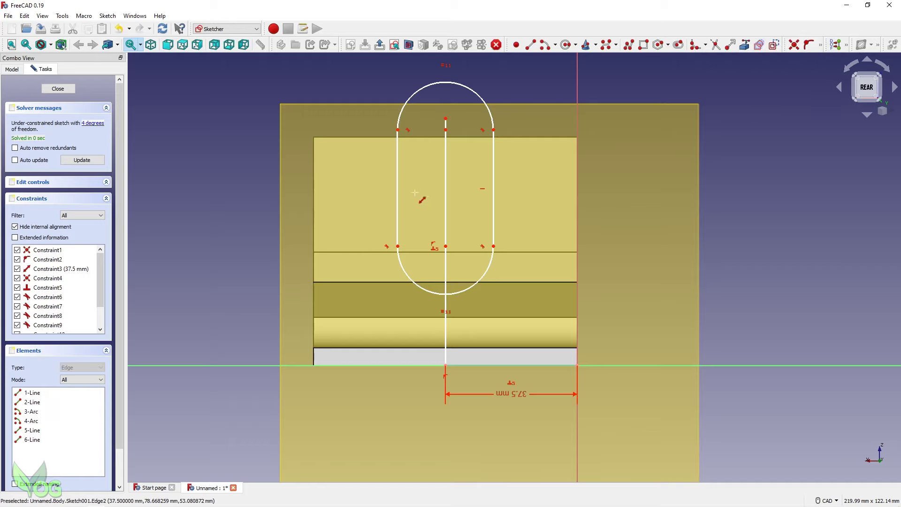
left_click(494, 130)
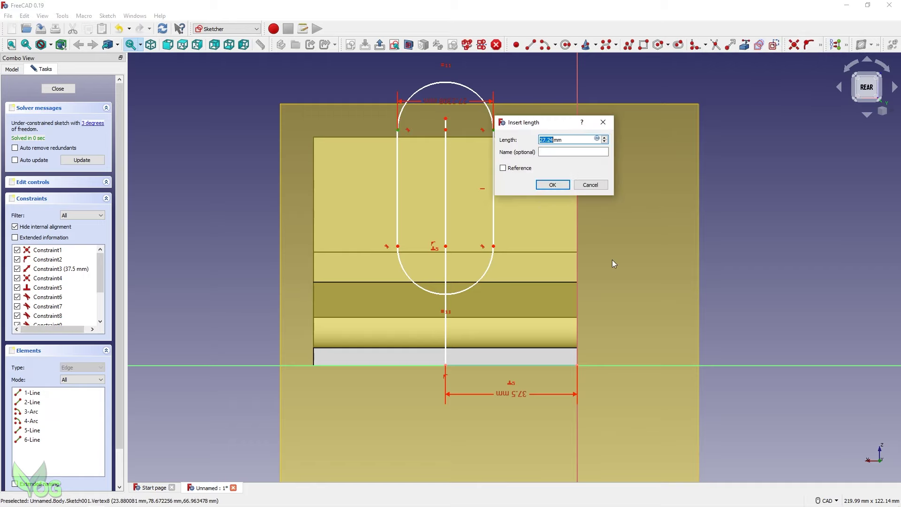
type("25")
key("Return")
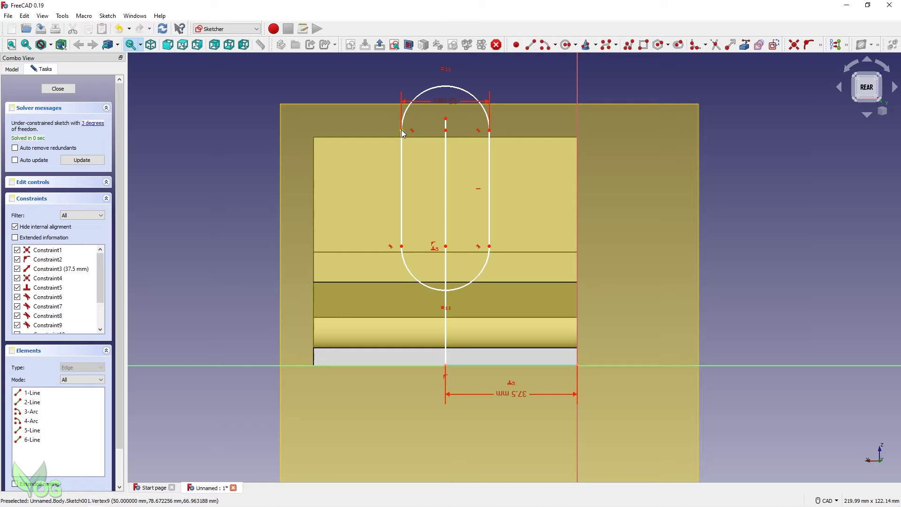
Drag the slot's ends to bring it down into the middle of the holder
left_click_drag(401, 129, 393, 210)
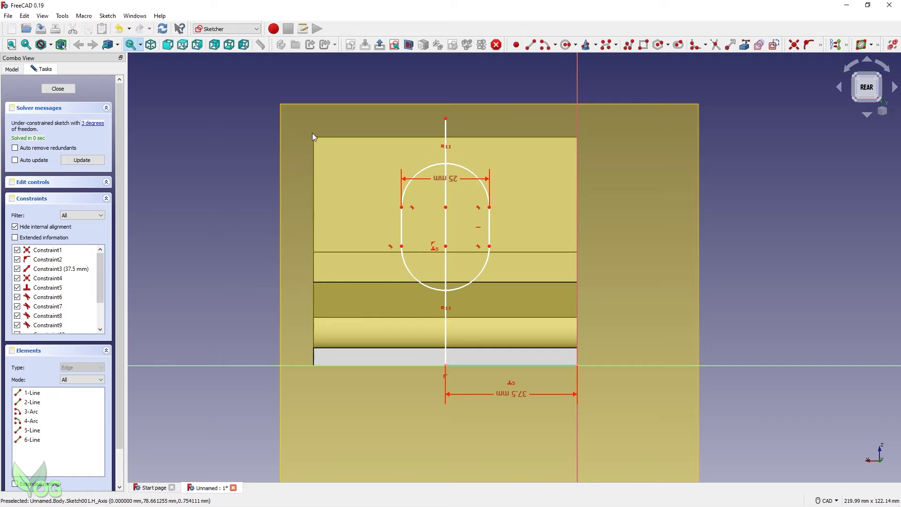
mouse_move(402, 207)
left_mouse_down()
mouse_move(400, 186)
mouse_move(401, 206)
left_mouse_up()
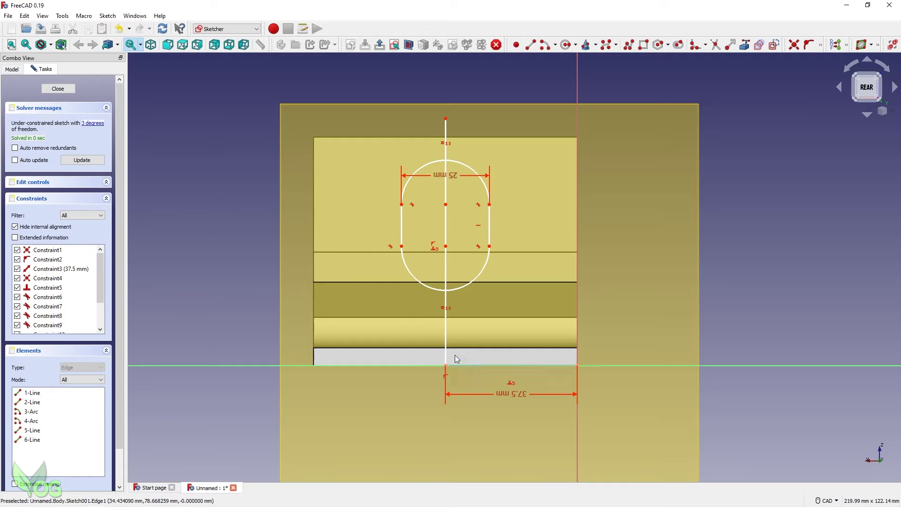
left_click_drag(490, 246, 485, 286)
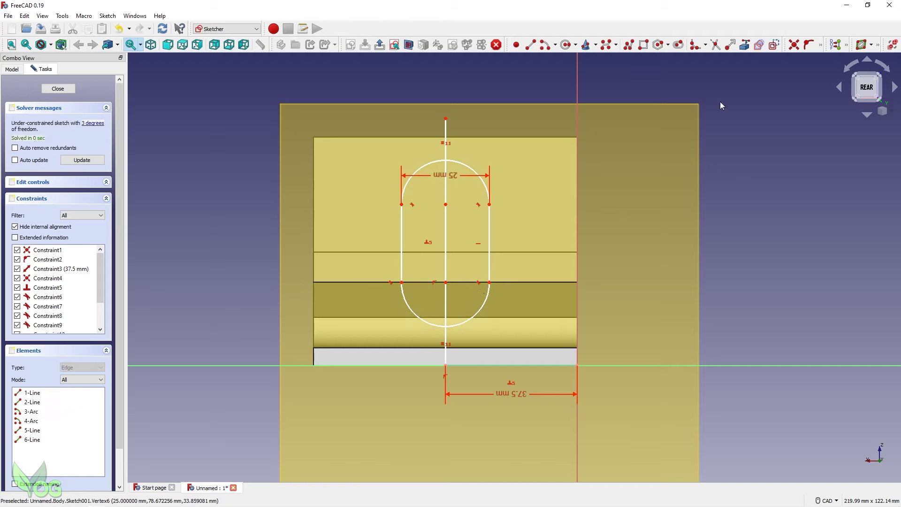
Trim the vertical guide line above, inside and below the slot
left_click(716, 46)
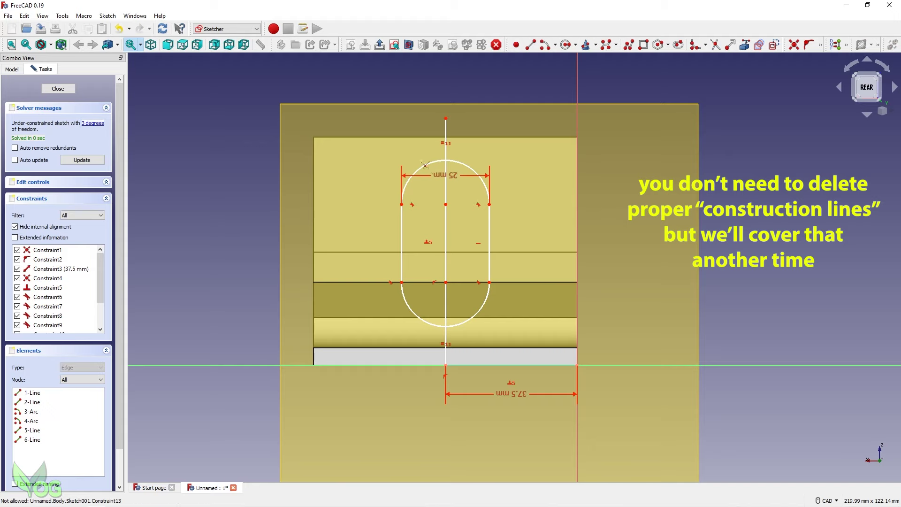
left_click(446, 137)
left_click(447, 196)
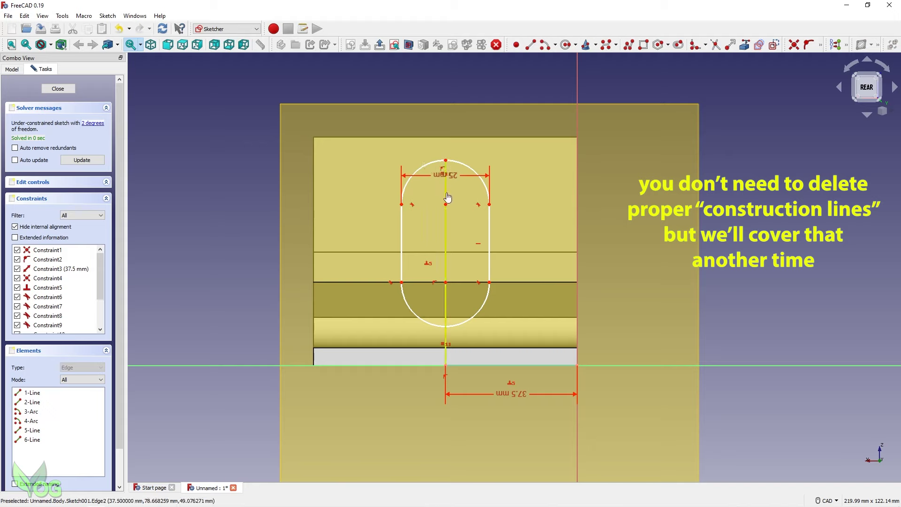
left_click(446, 338)
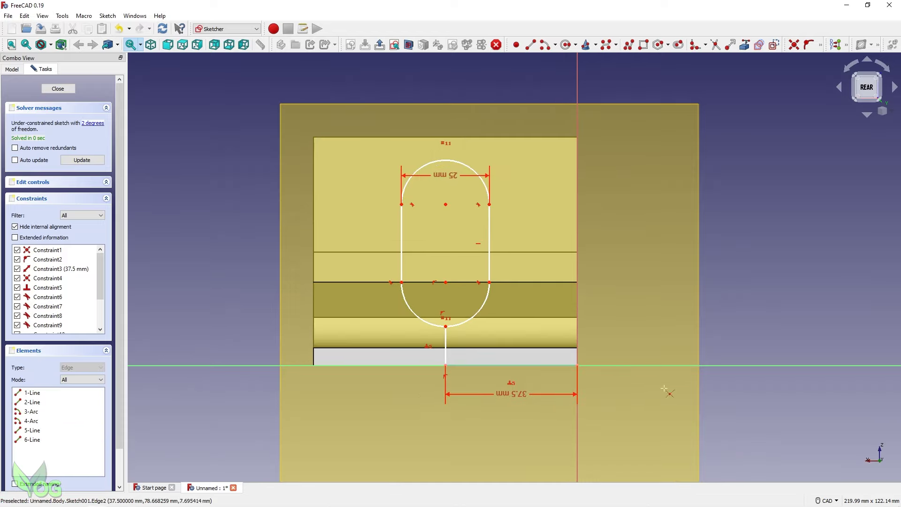
left_click(895, 398)
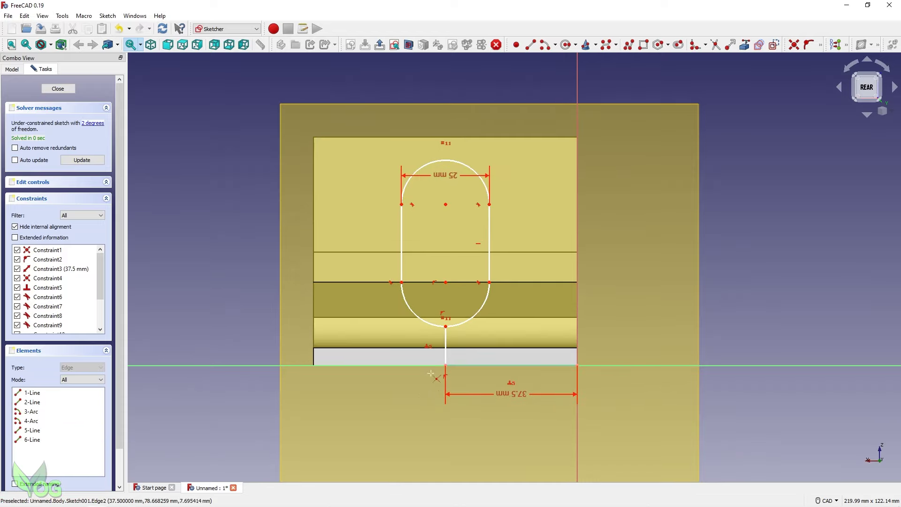
Delete the leftover stub, the bottom line and its dimension, then recompute the sketch
left_click(446, 351)
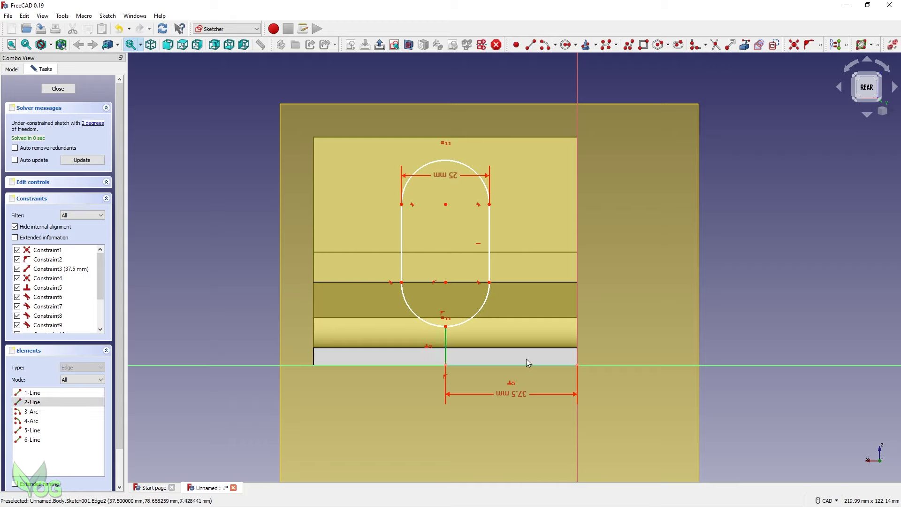
key("Delete")
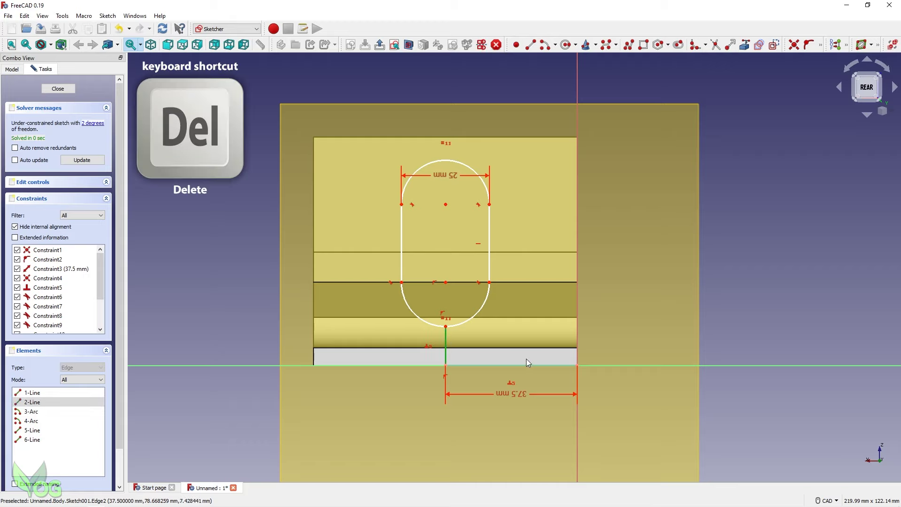
key("Delete")
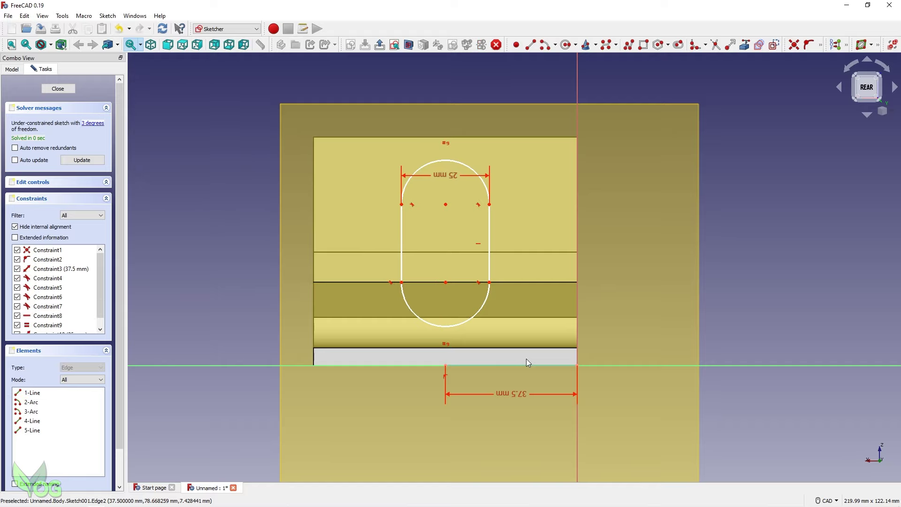
left_click(483, 365)
key("Delete")
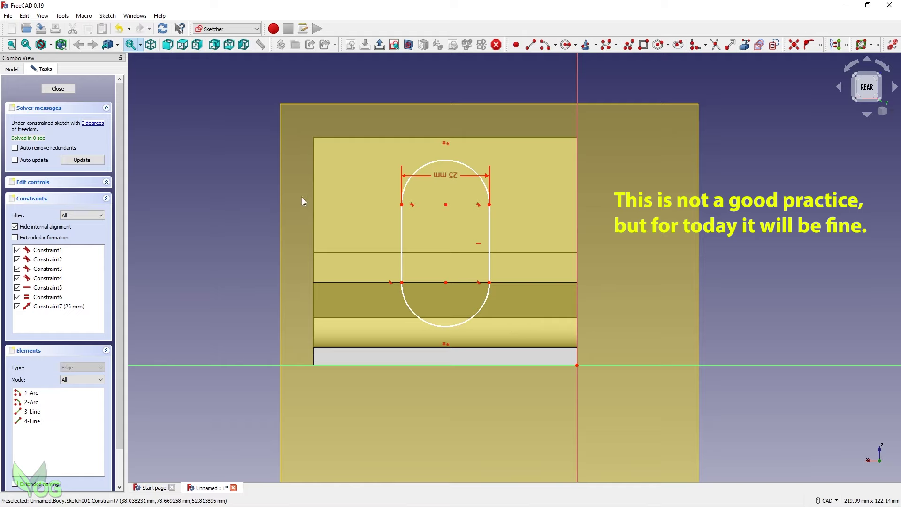
left_click(82, 161)
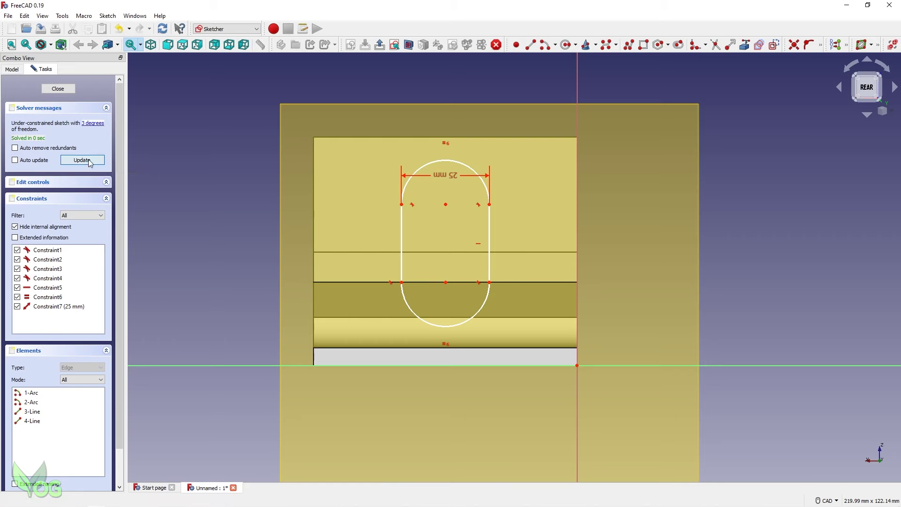
Close the sketch and start a Pocket from the slot sketch with length 3
left_click(57, 89)
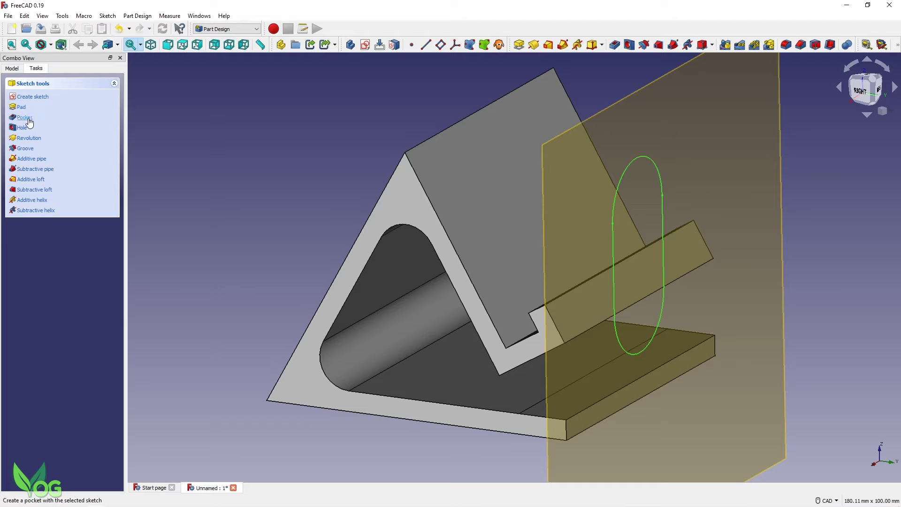
left_click(25, 118)
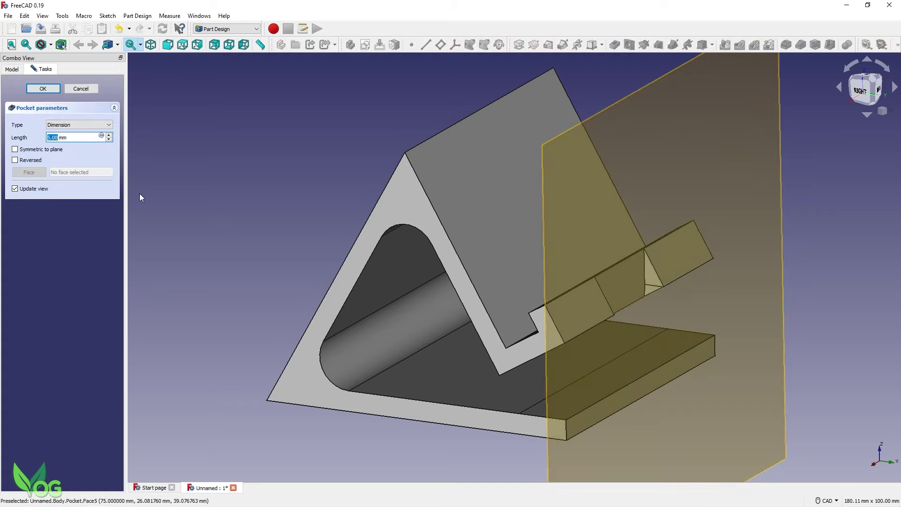
type("3")
Raise the pocket length until the slot cuts through both sloping walls, and accept
left_click(110, 134)
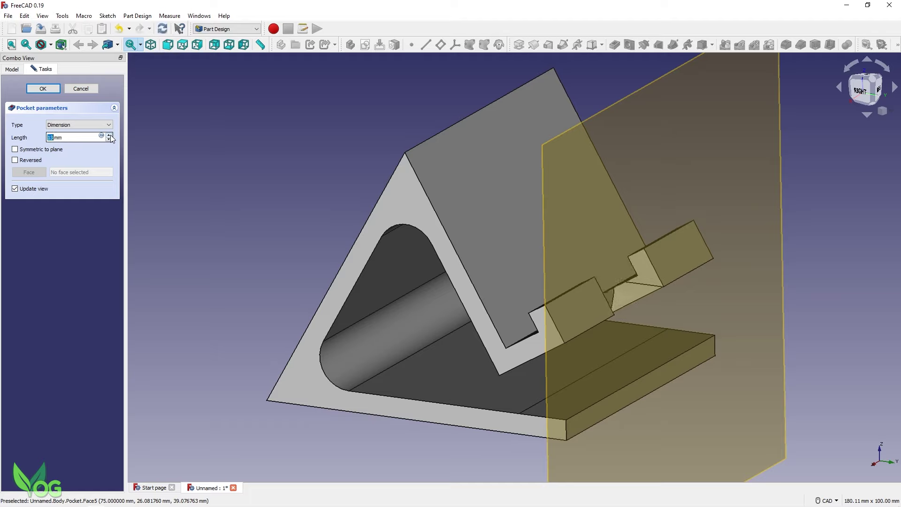
left_click(111, 134)
left_click(110, 134)
left_click(110, 135)
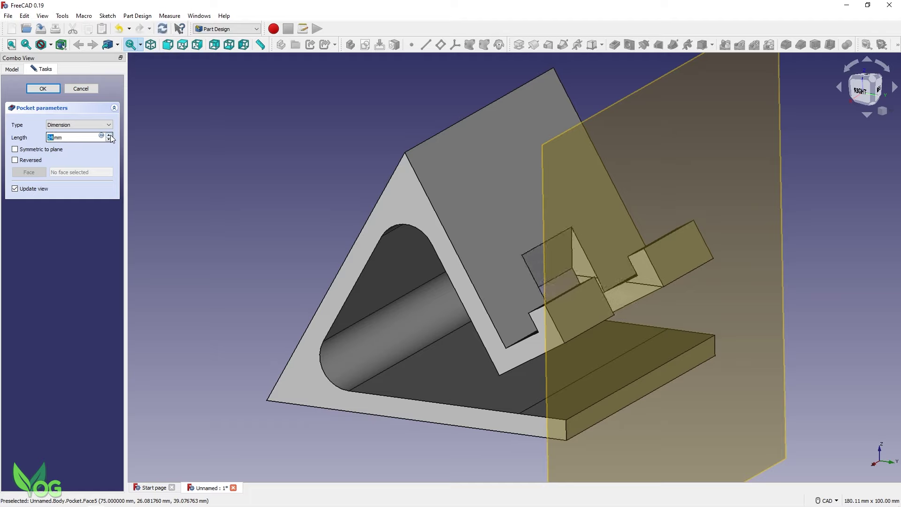
left_click(111, 135)
left_click(110, 134)
left_click(111, 135)
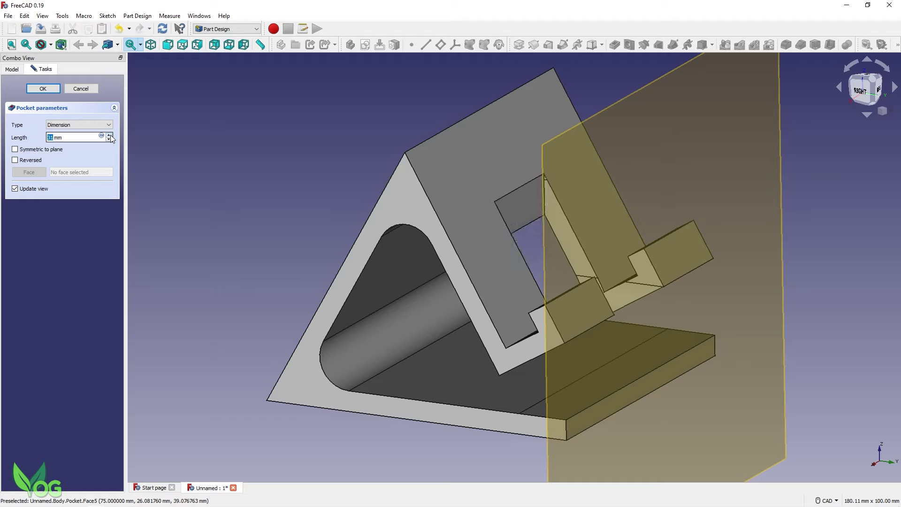
left_click(111, 135)
left_click(111, 134)
left_click(111, 135)
left_click(111, 134)
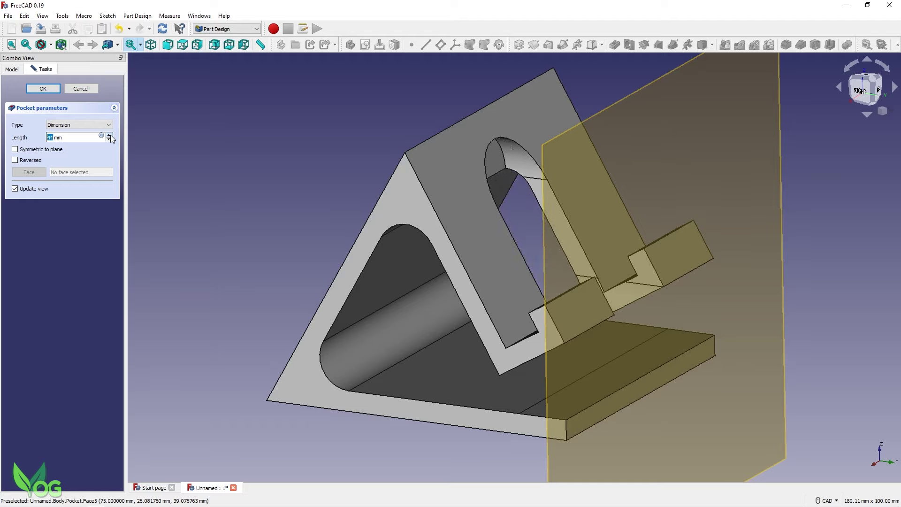
left_click(111, 134)
left_click(111, 134)
left_click(111, 134)
left_click(111, 134)
left_click(111, 134)
left_click(111, 134)
left_click(111, 135)
left_click(110, 135)
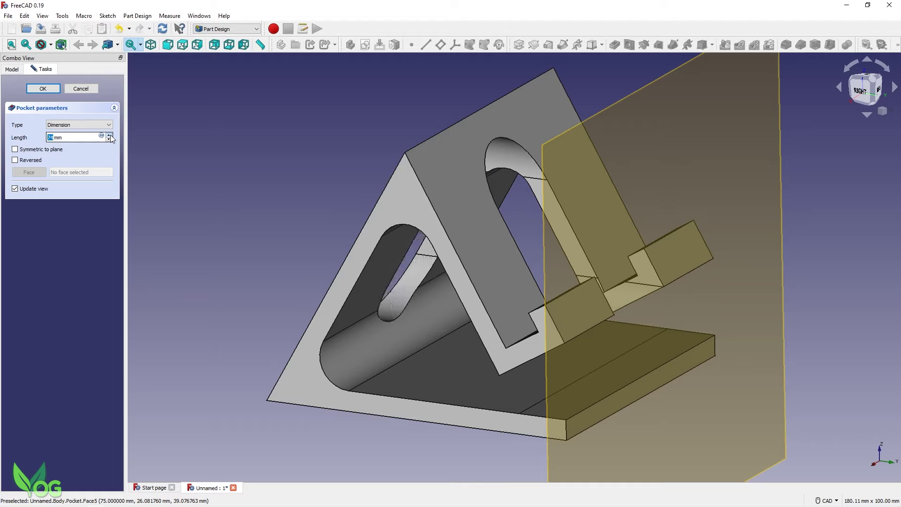
left_click(48, 90)
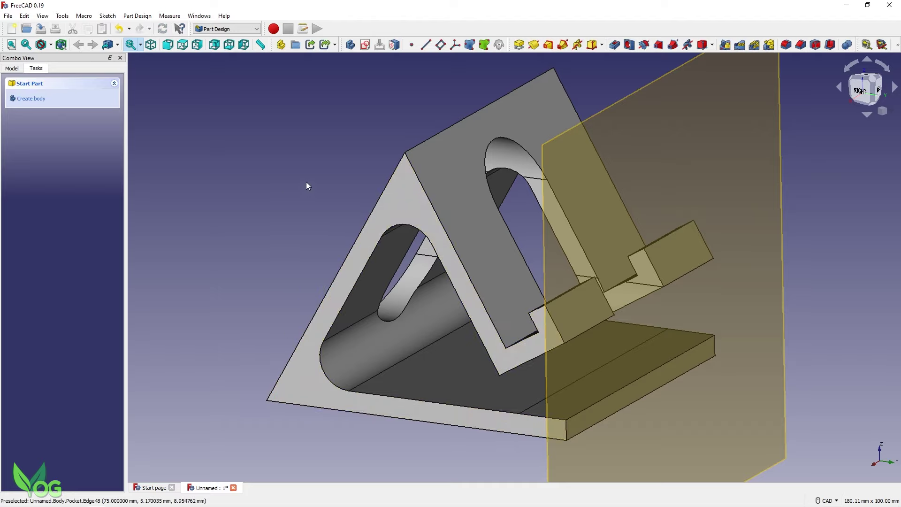
Toggle the DatumPlane's visibility off in the Model tree, leaving only the solid holder
middle_click_drag(285, 196, 306, 216)
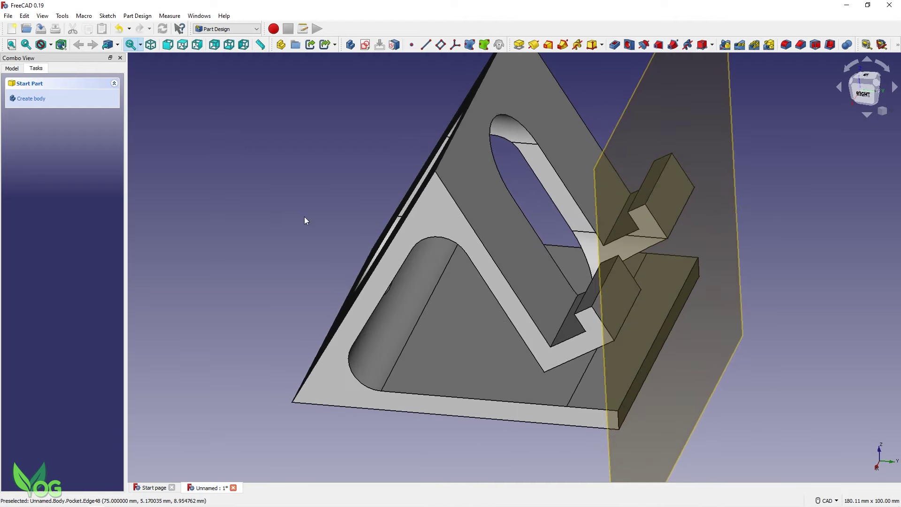
left_click(19, 69)
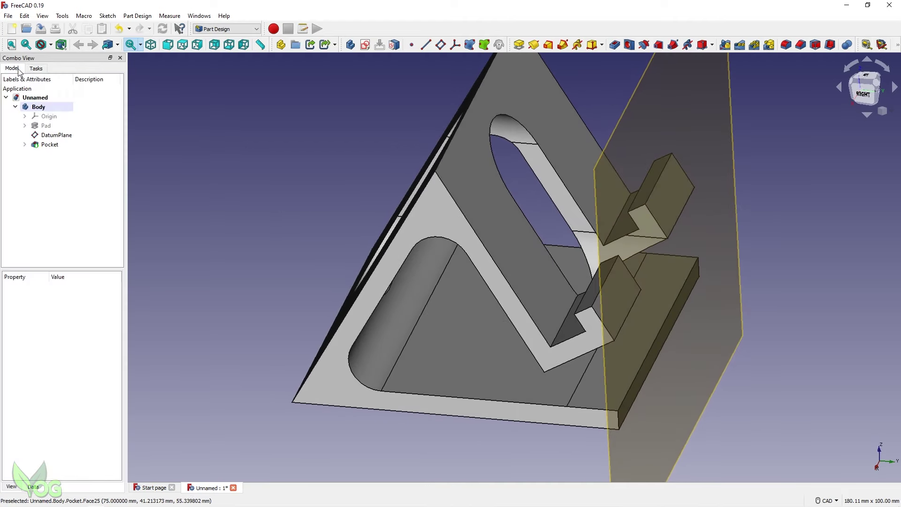
left_click(56, 135)
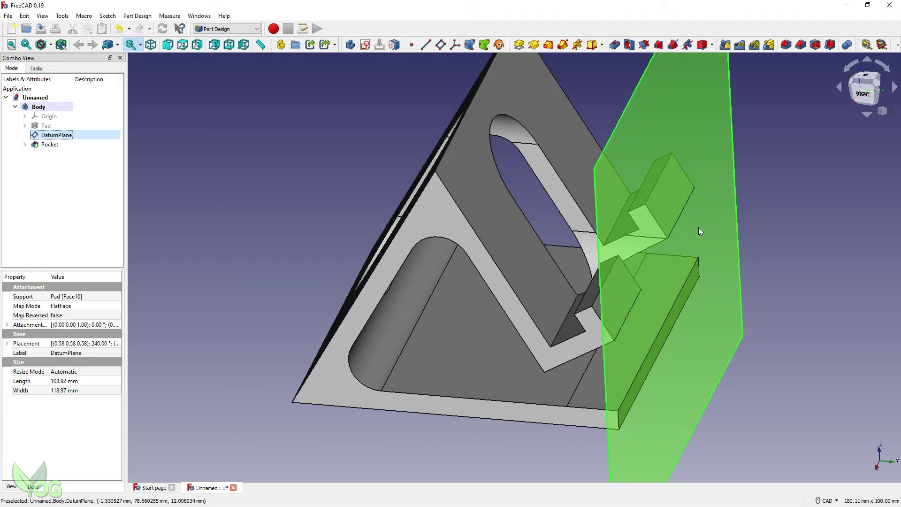
key("space")
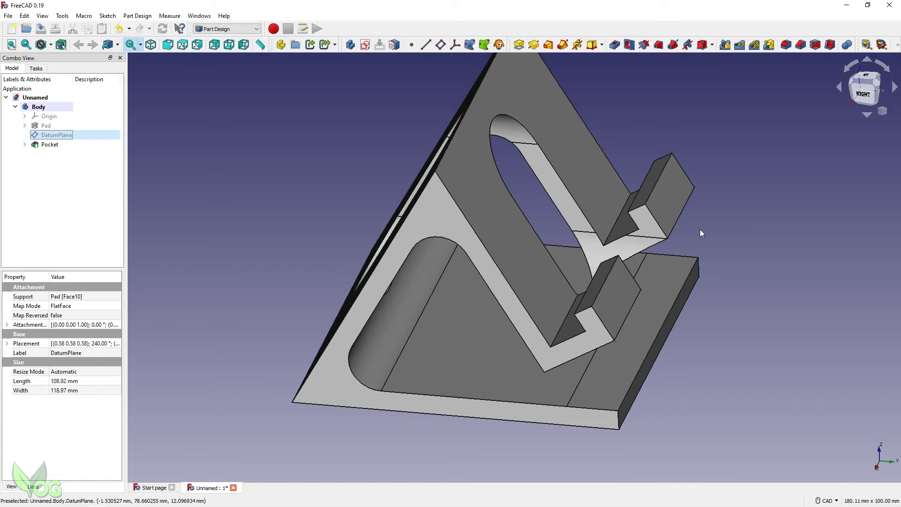
key("space")
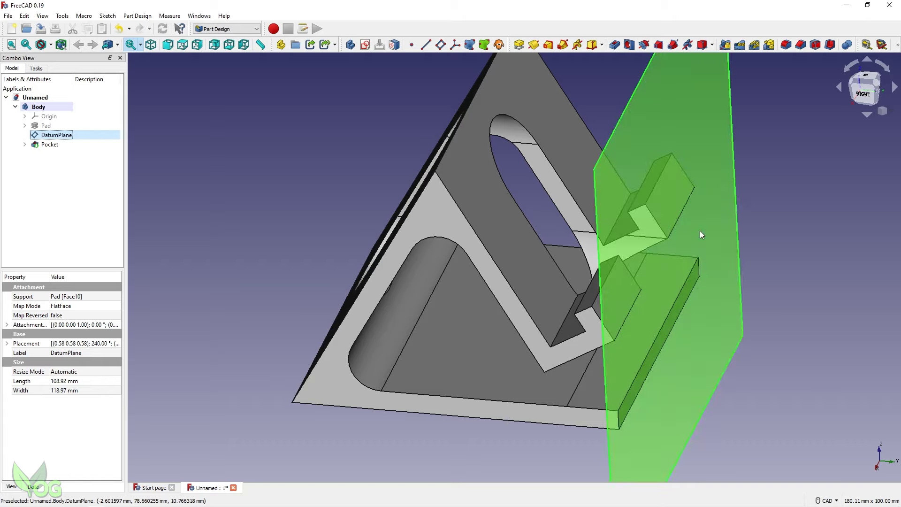
key("space")
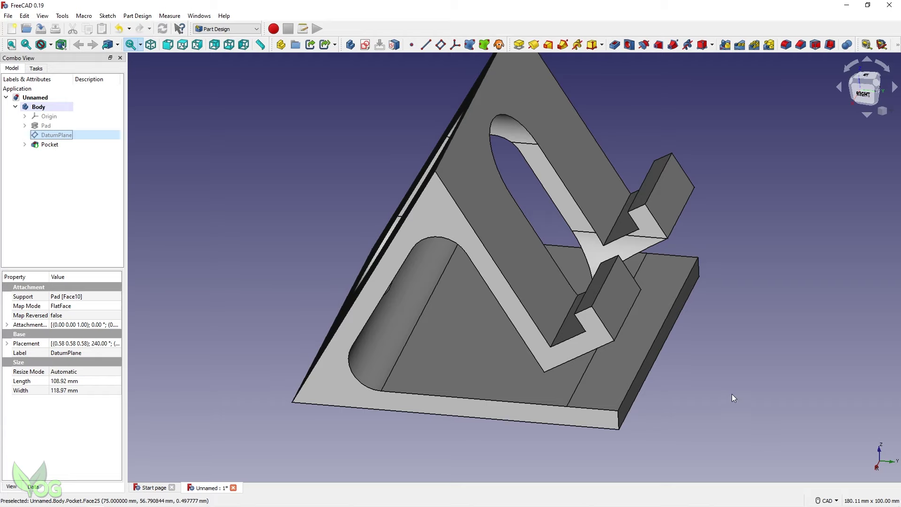
Select the base plate, slot block and triangle apex edges for rounding
scroll(710, 379, "down", 2)
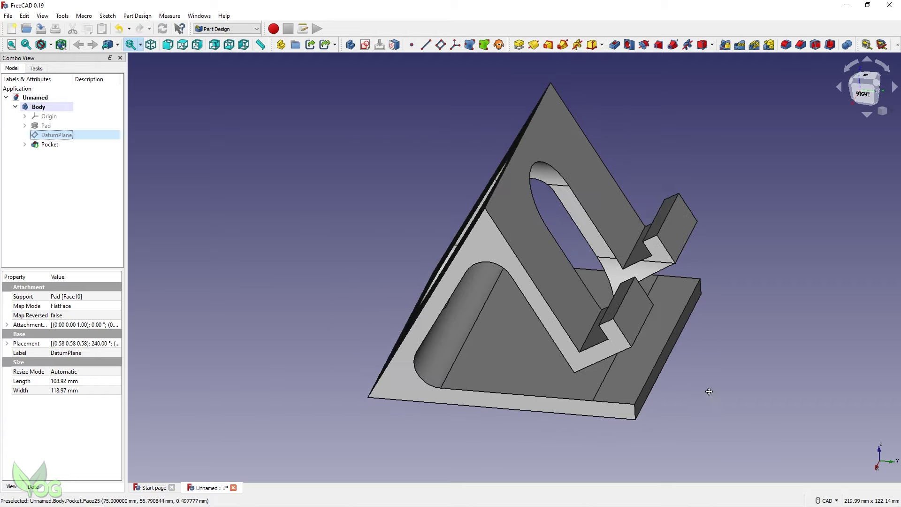
middle_click_drag(709, 376, 688, 371)
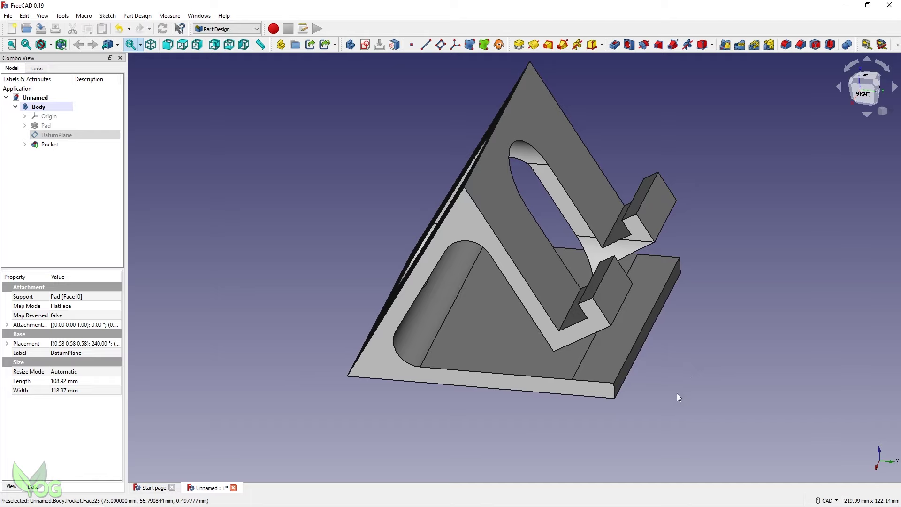
left_click(643, 328)
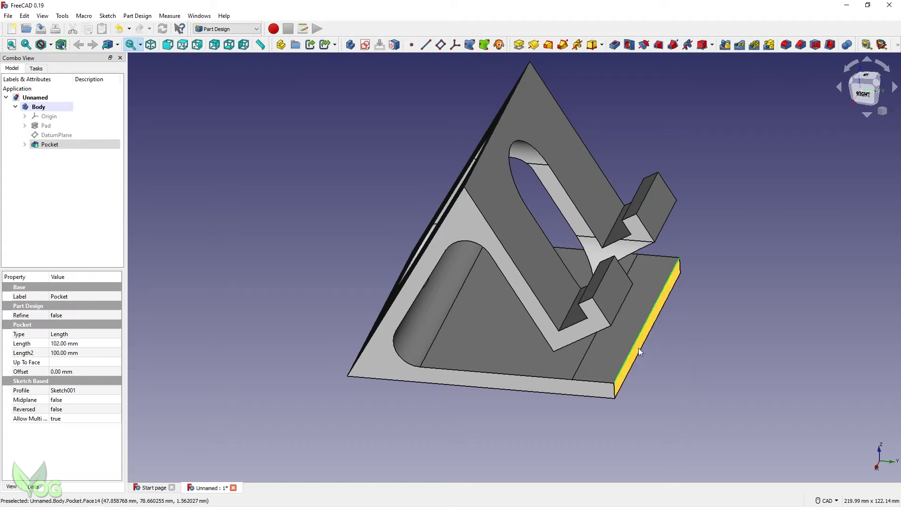
left_click(604, 278)
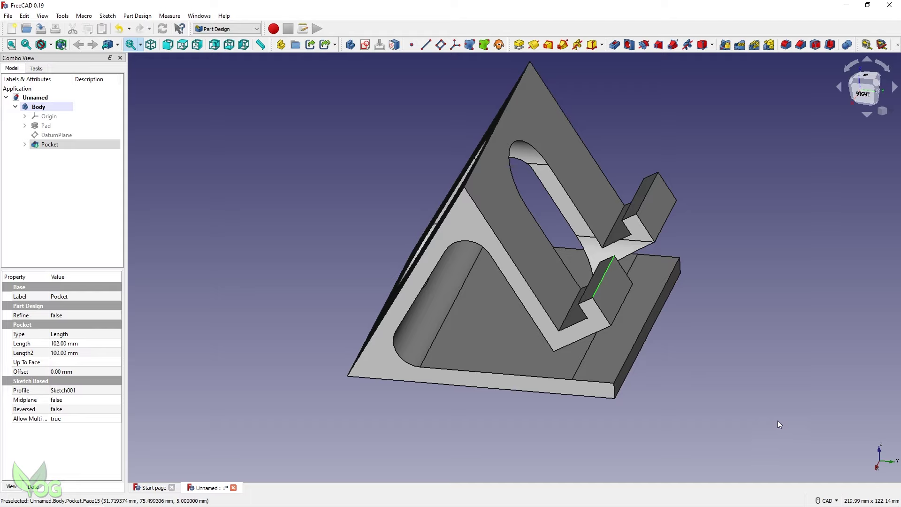
left_click(590, 284, "ctrl")
left_click(635, 192, "ctrl")
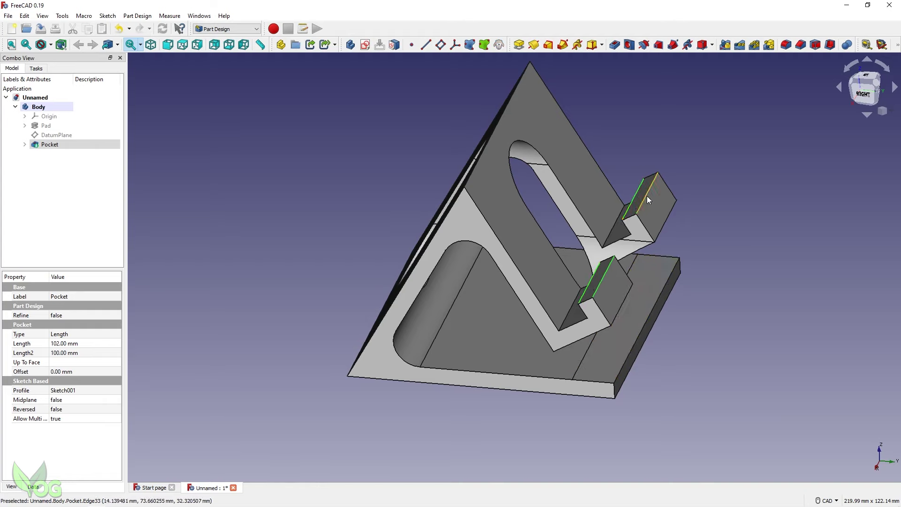
left_click(496, 131, "ctrl")
left_click(665, 225, "ctrl")
left_click(626, 296, "ctrl")
left_click(654, 309, "ctrl")
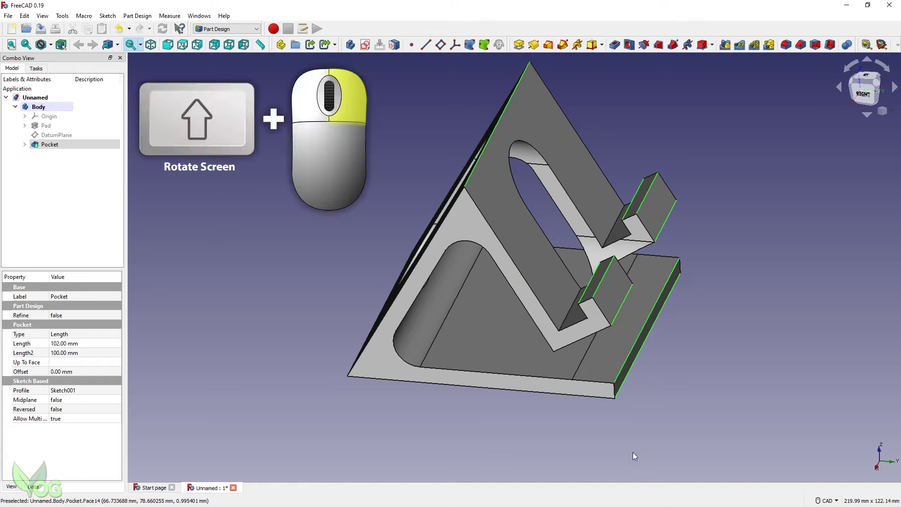
right_click_drag(633, 452, 575, 393, "shift")
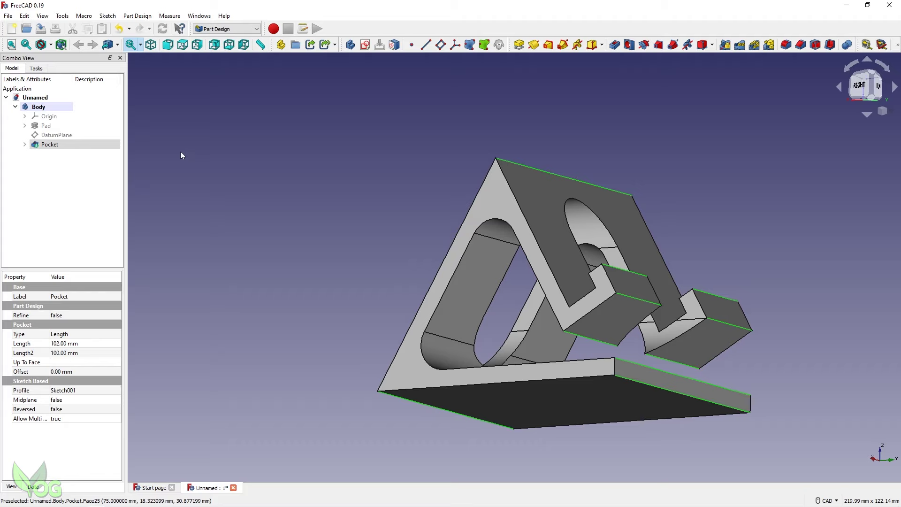
Apply a 1.5 mm Fillet to the selected edges
left_click(39, 69)
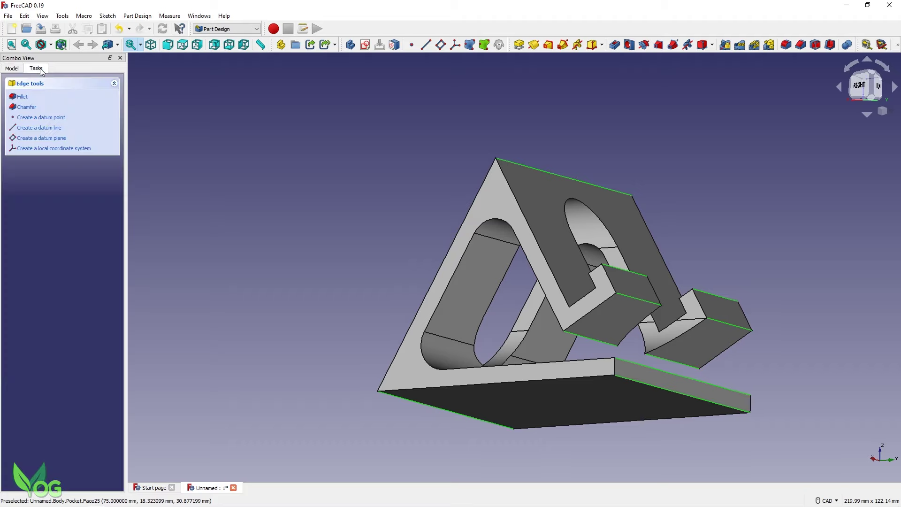
left_click(22, 97)
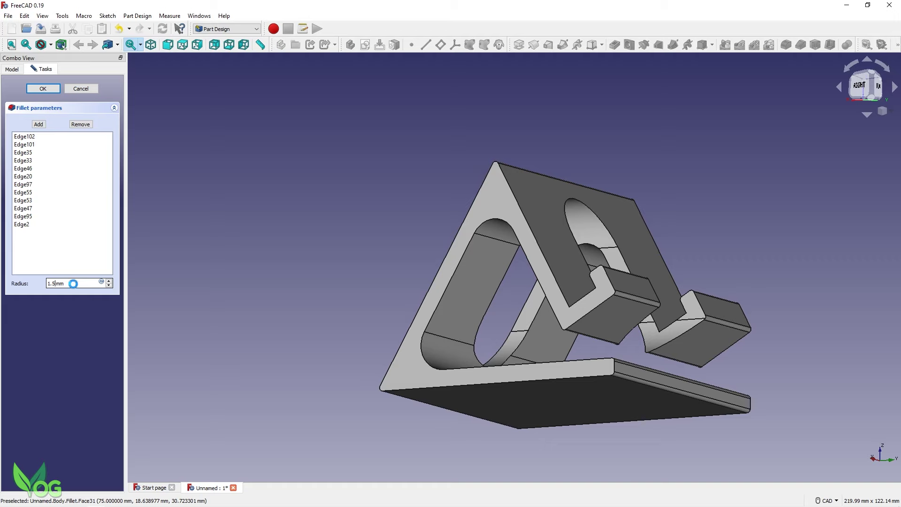
key("Return")
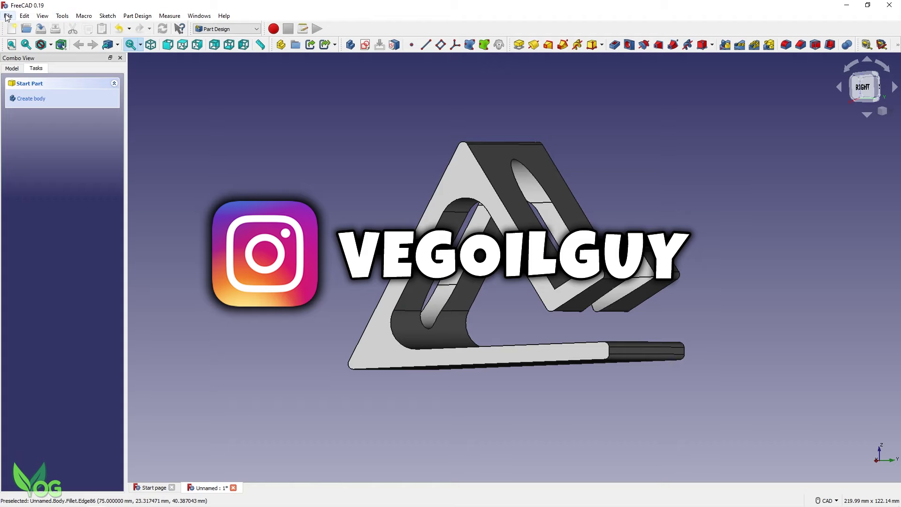
Export the Body as an STL Mesh to the Desktop, naming the file phoneholder
left_click(11, 69)
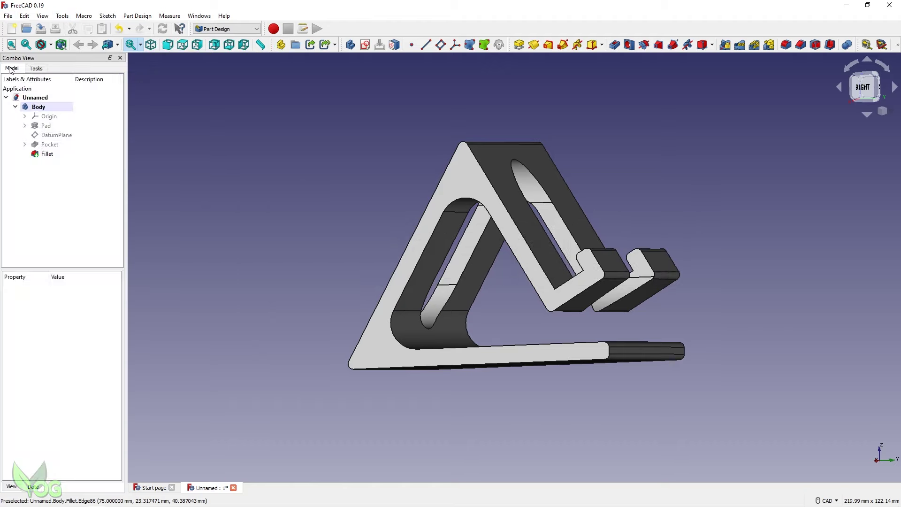
left_click(38, 107)
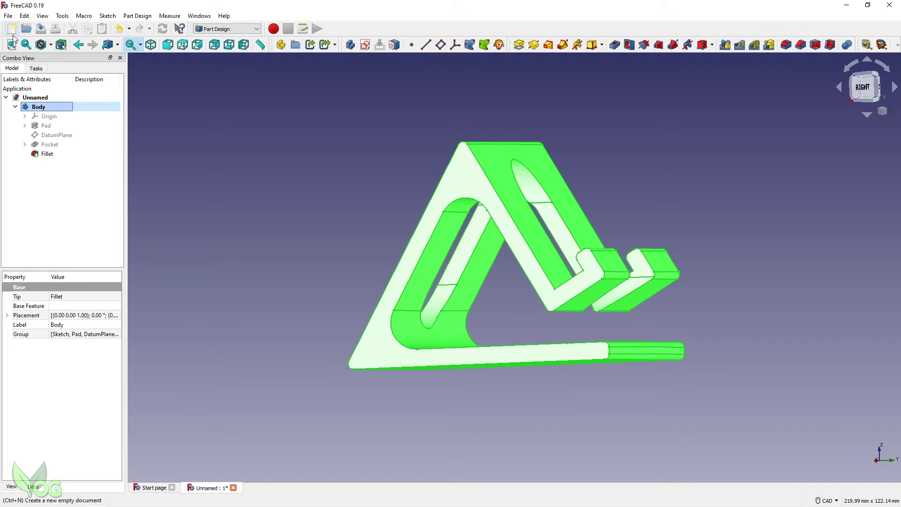
left_click(8, 16)
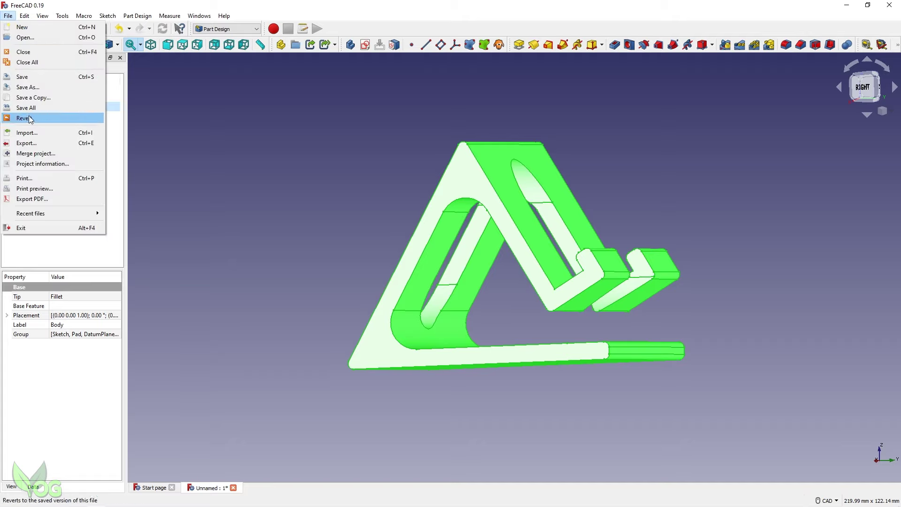
left_click(34, 143)
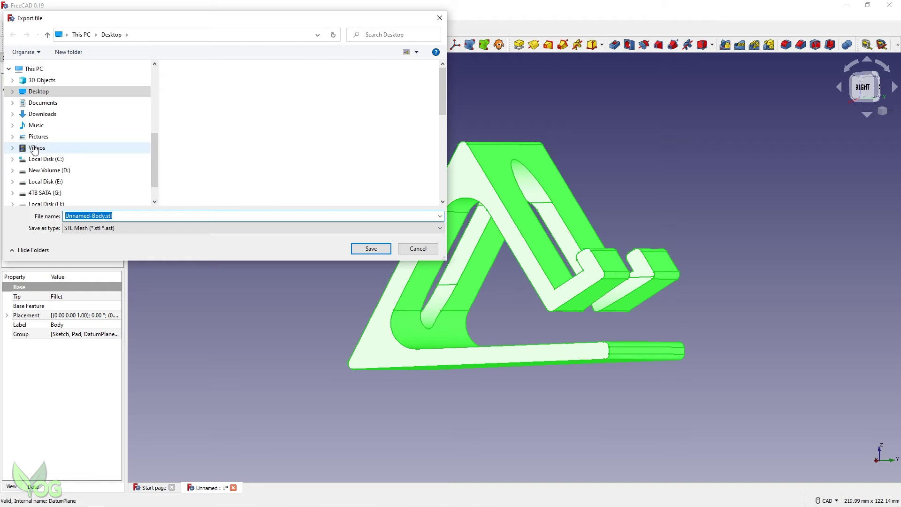
left_click(263, 229)
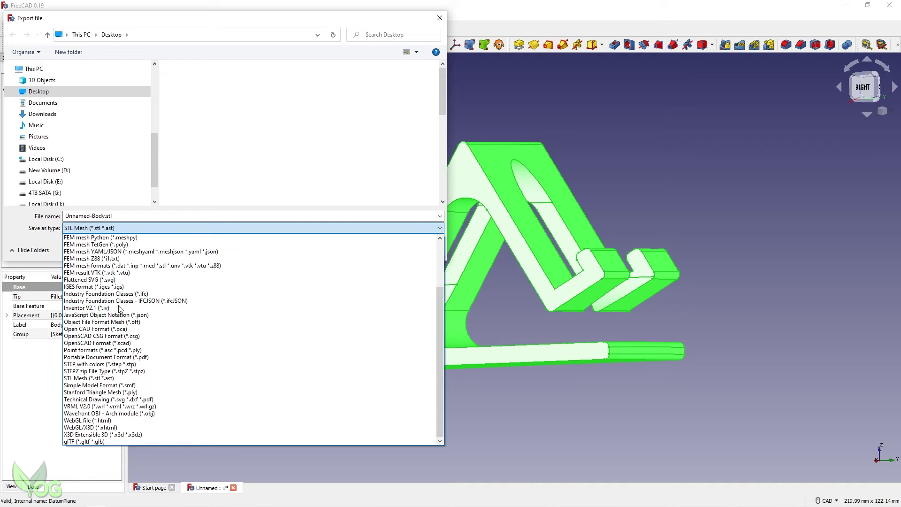
left_click(91, 378)
double_click(68, 216)
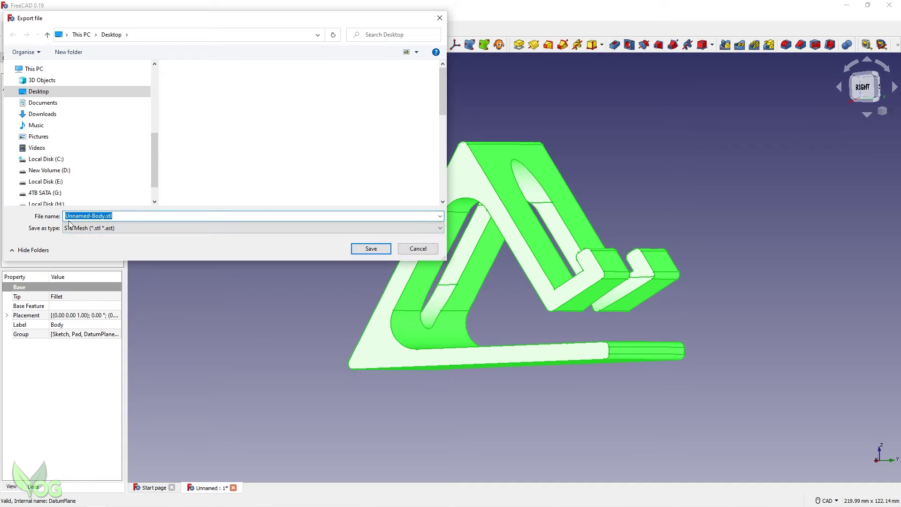
type("phoneholder")
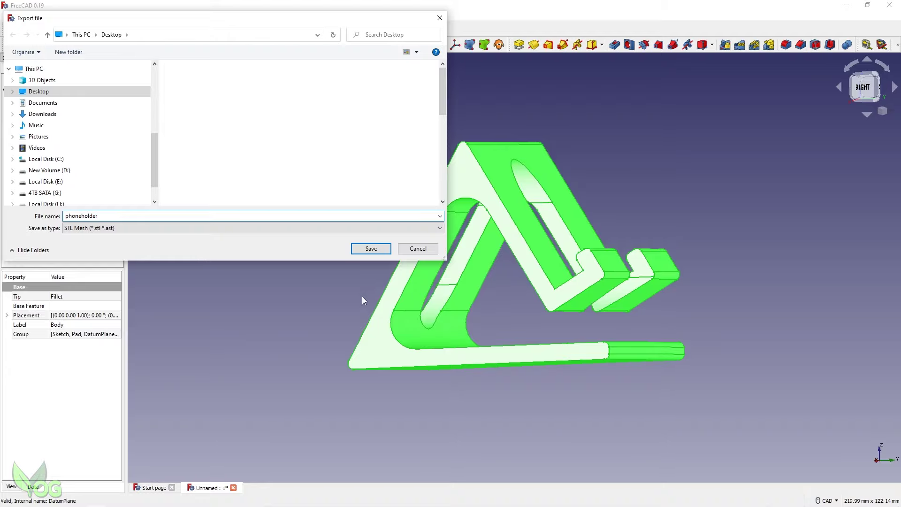